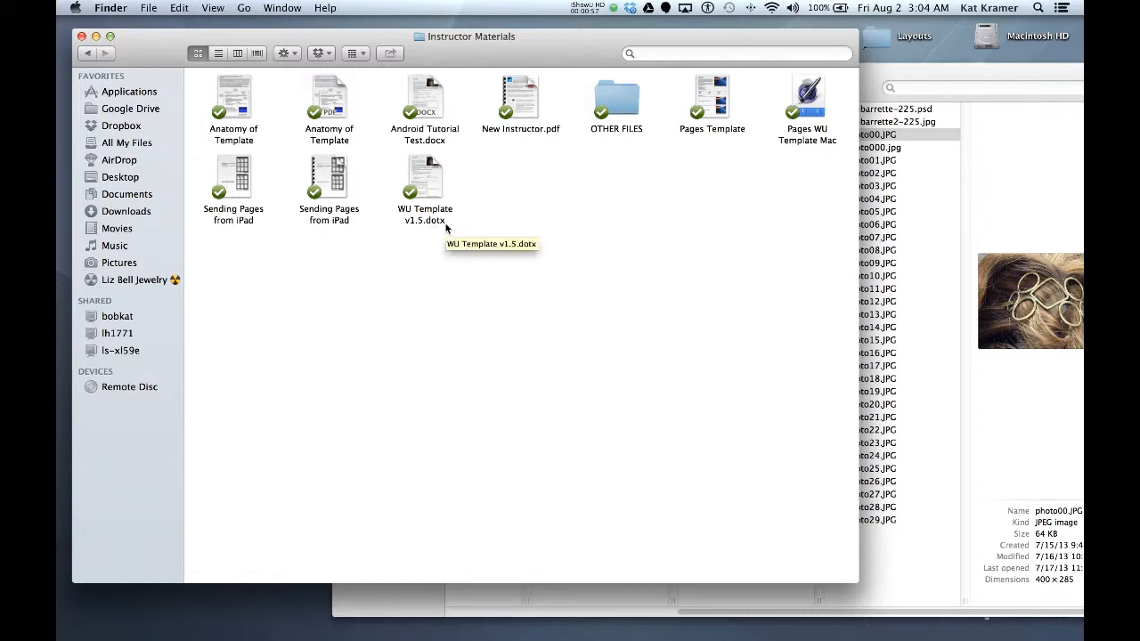
- Create a new document from the WU Template v1.5.dotx file and look over the tutorial layout
double_click(440, 201)
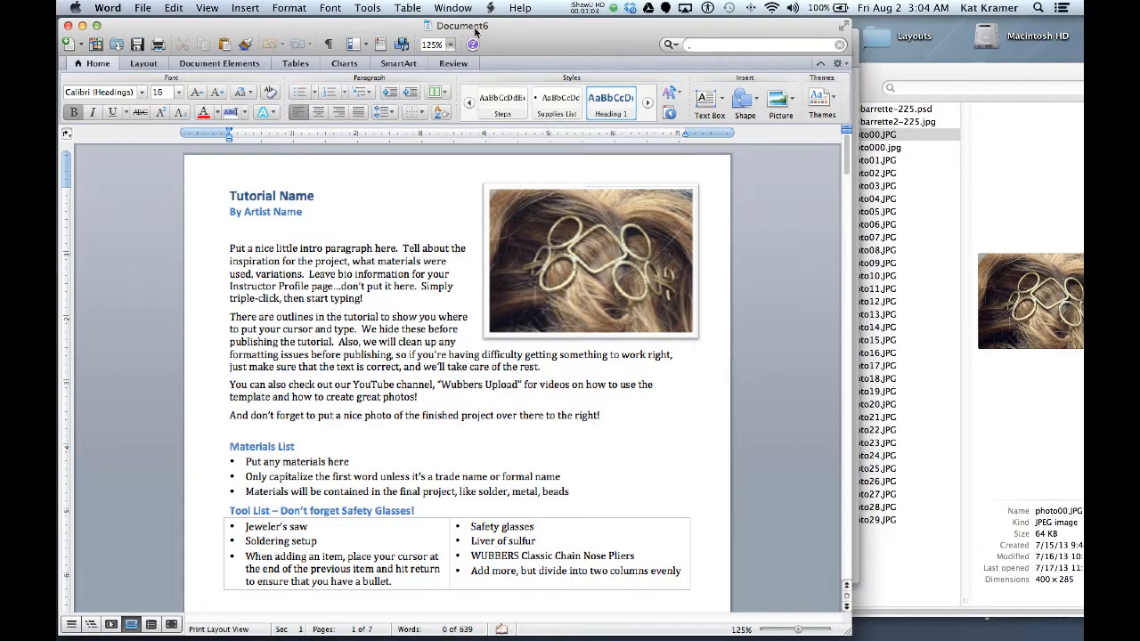
left_click_drag(514, 29, 504, 254)
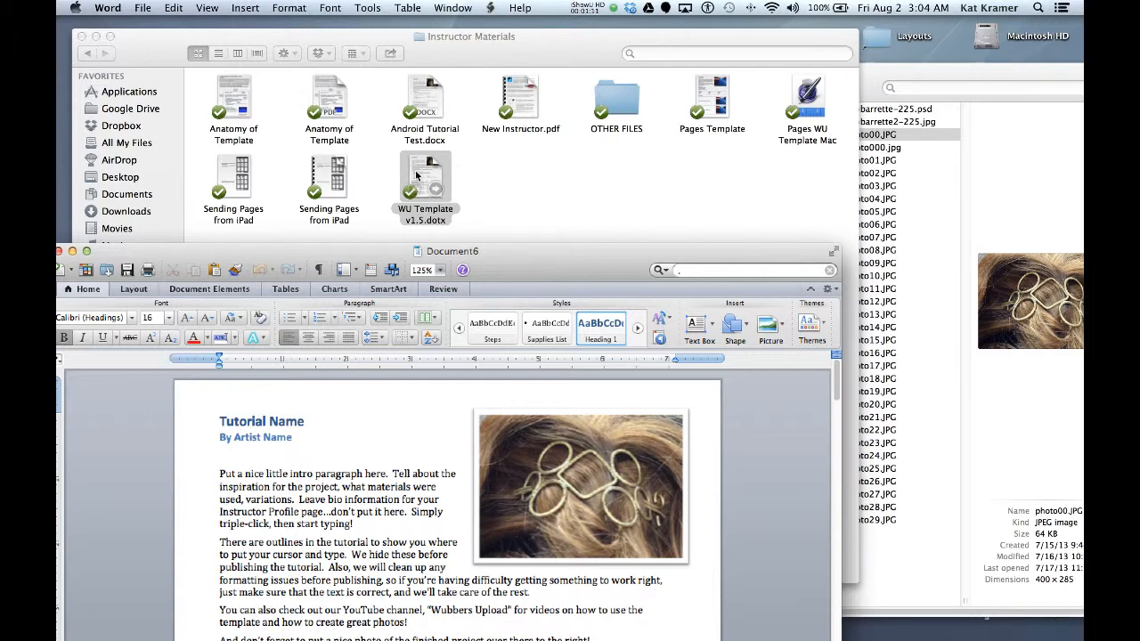
left_click_drag(511, 258, 524, 39)
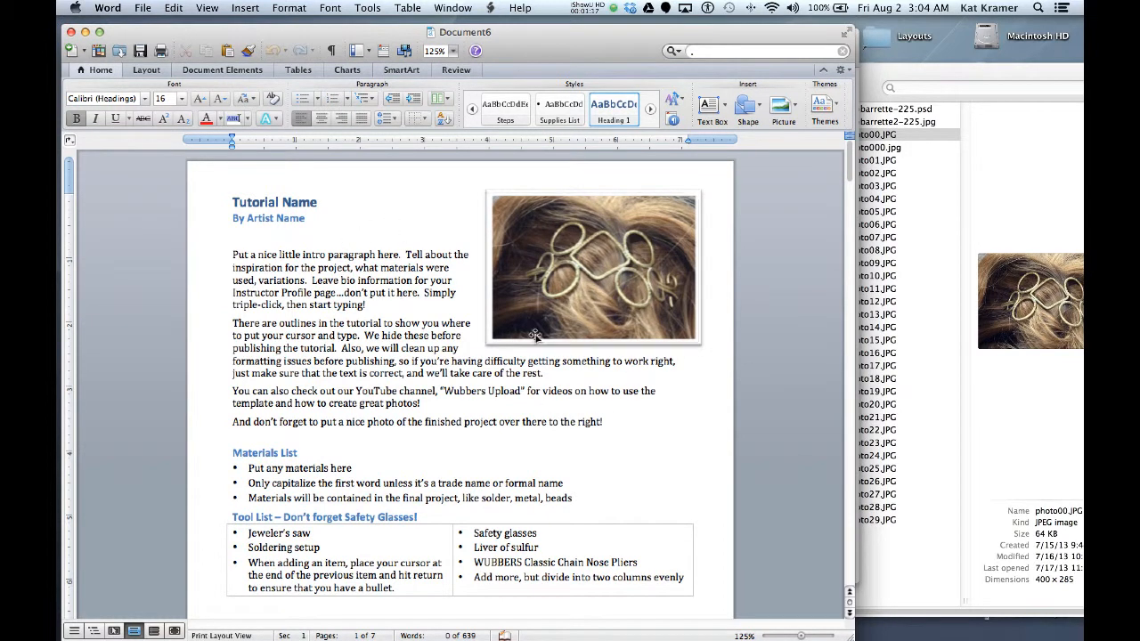
scroll(463, 344, "down", 5)
scroll(460, 345, "down", 5)
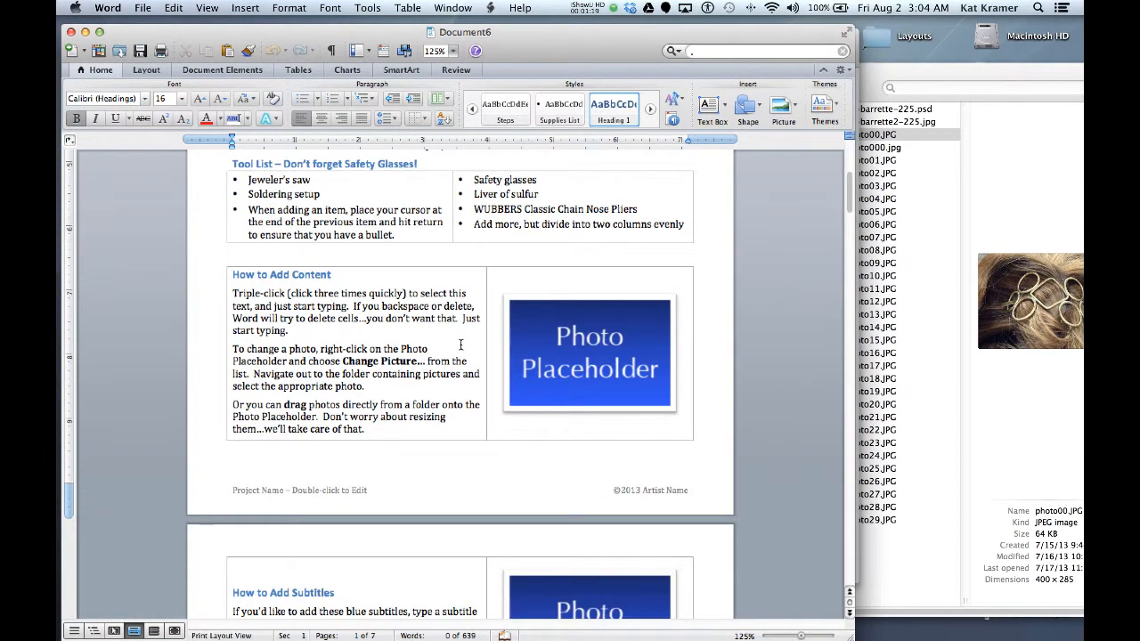
scroll(374, 340, "up", 3)
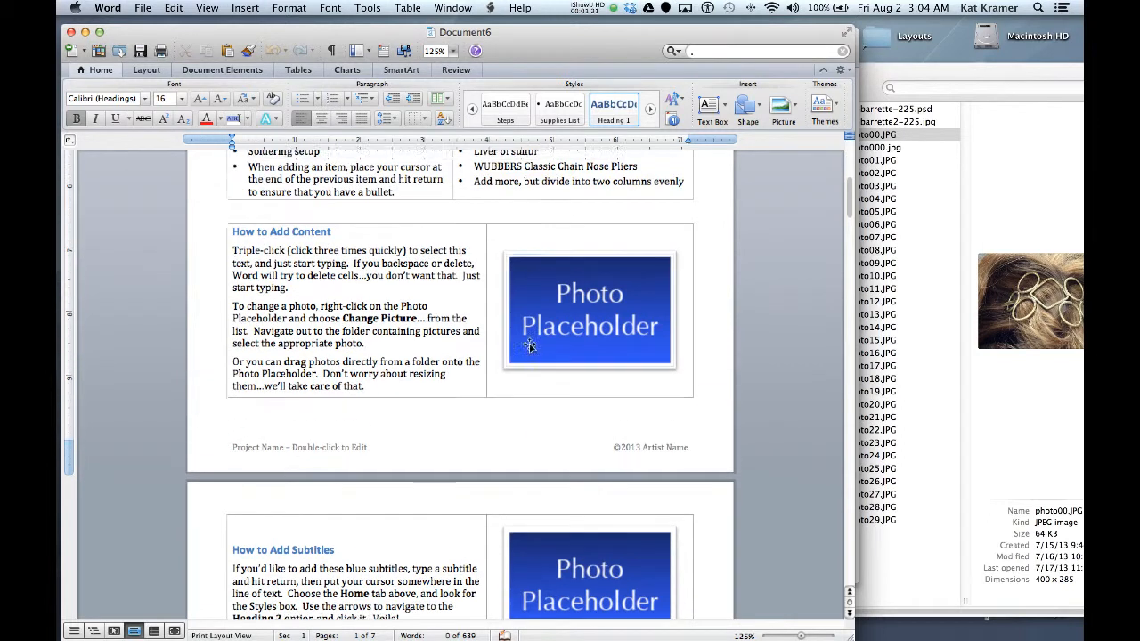
scroll(374, 340, "up", 7)
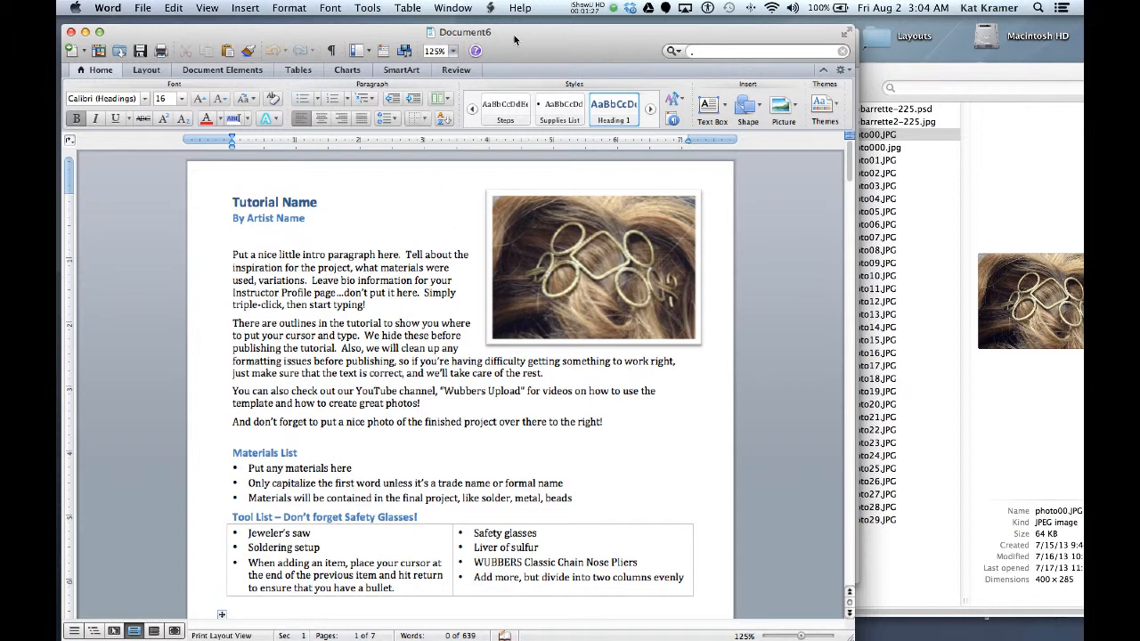
left_click_drag(502, 39, 504, 37)
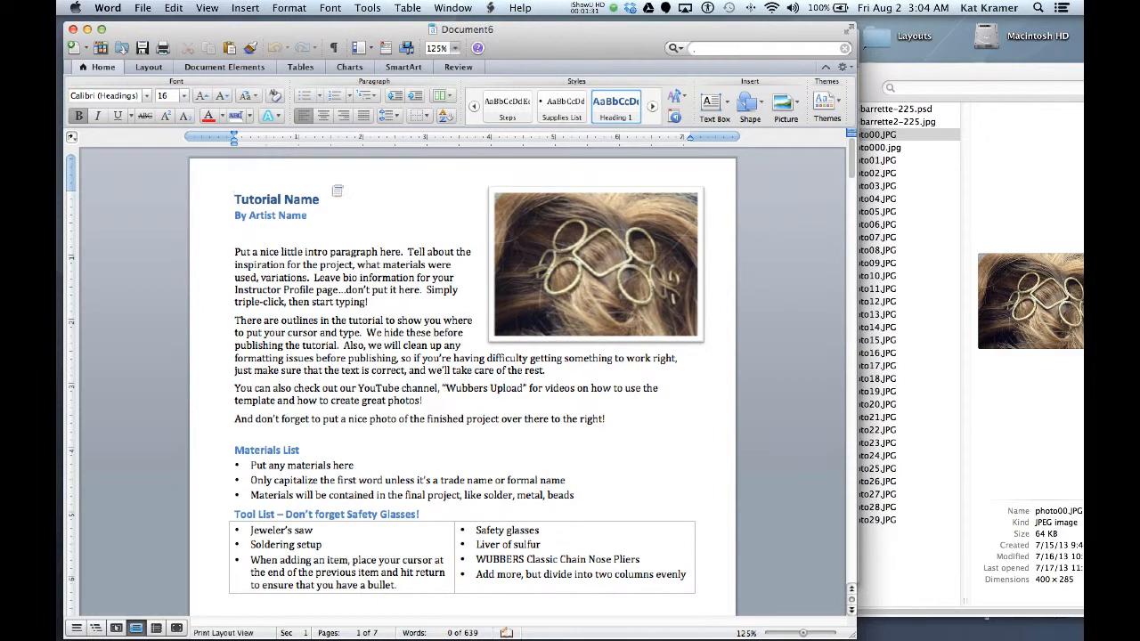
- Save the document in the New Tutorial folder as a Word Document (.docx), named with the artist's first name in possessive form plus "Tutorial 2"
left_click(143, 7)
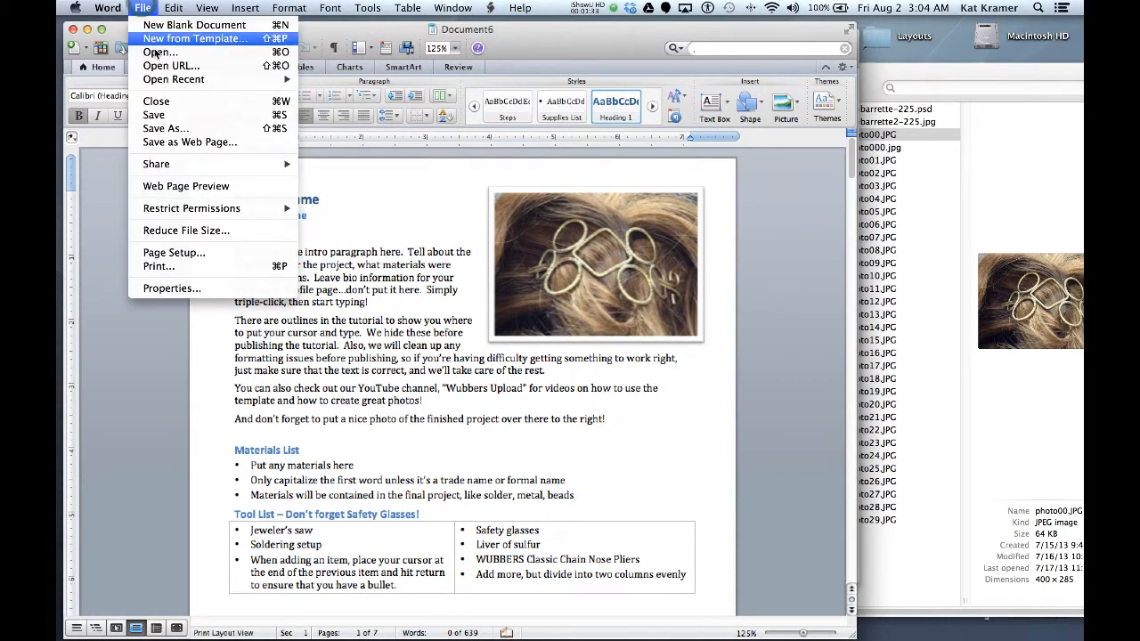
left_click(163, 130)
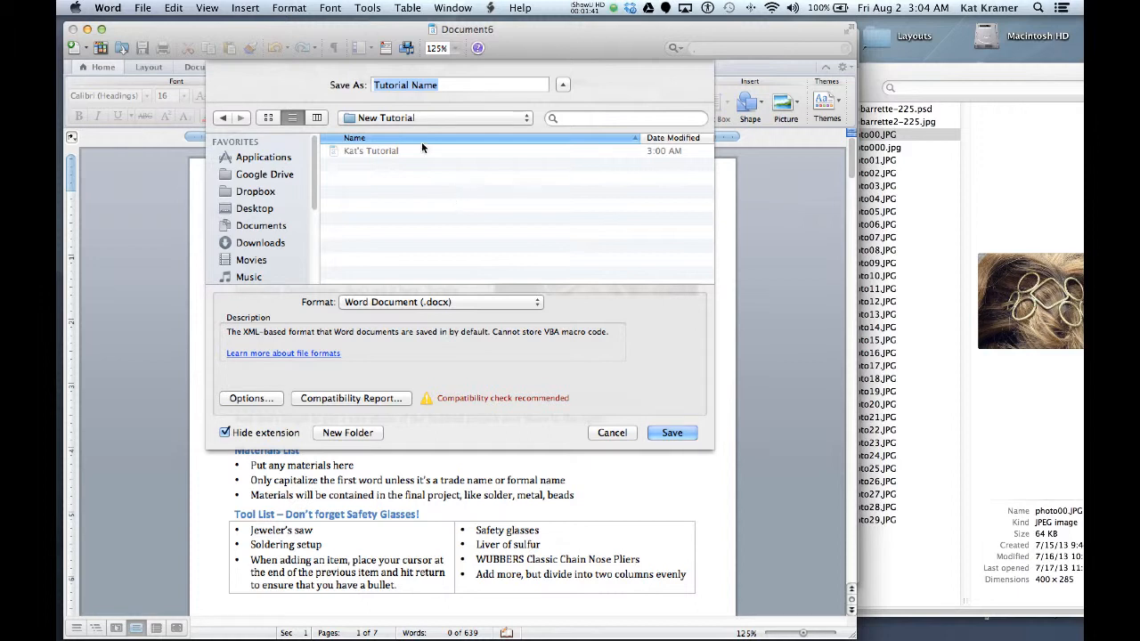
left_click(420, 118)
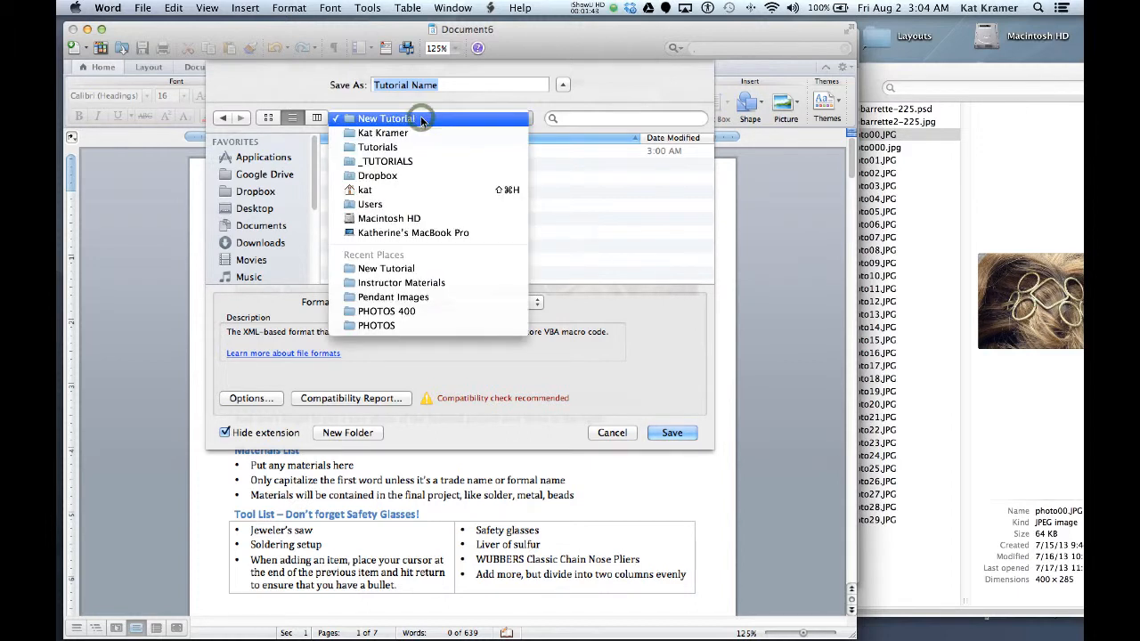
left_click(425, 103)
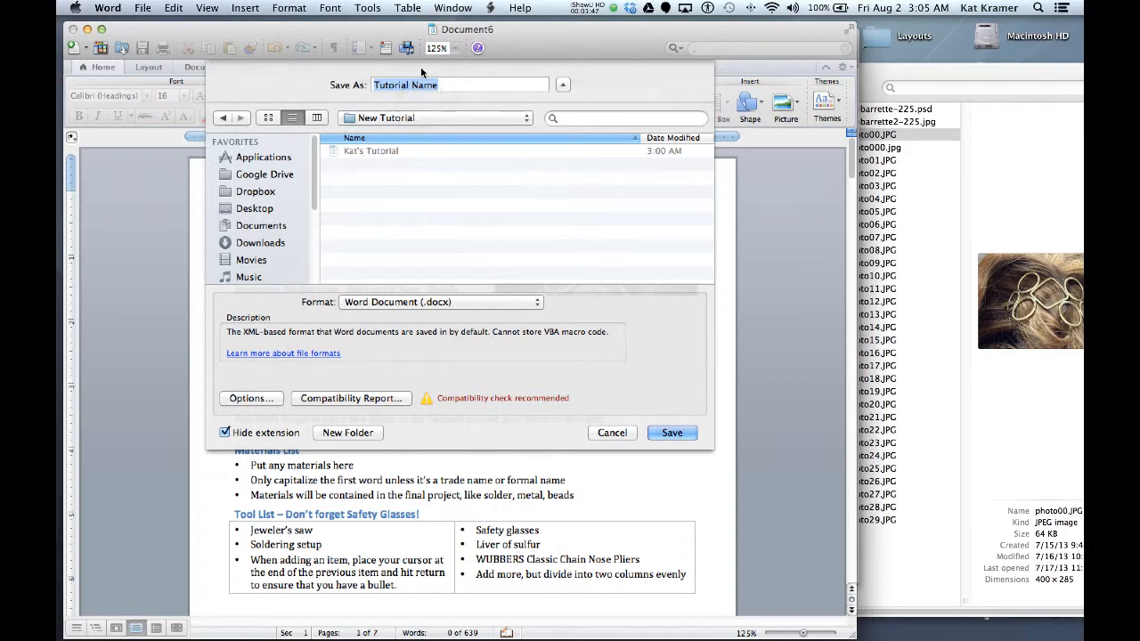
left_click_drag(455, 84, 350, 85)
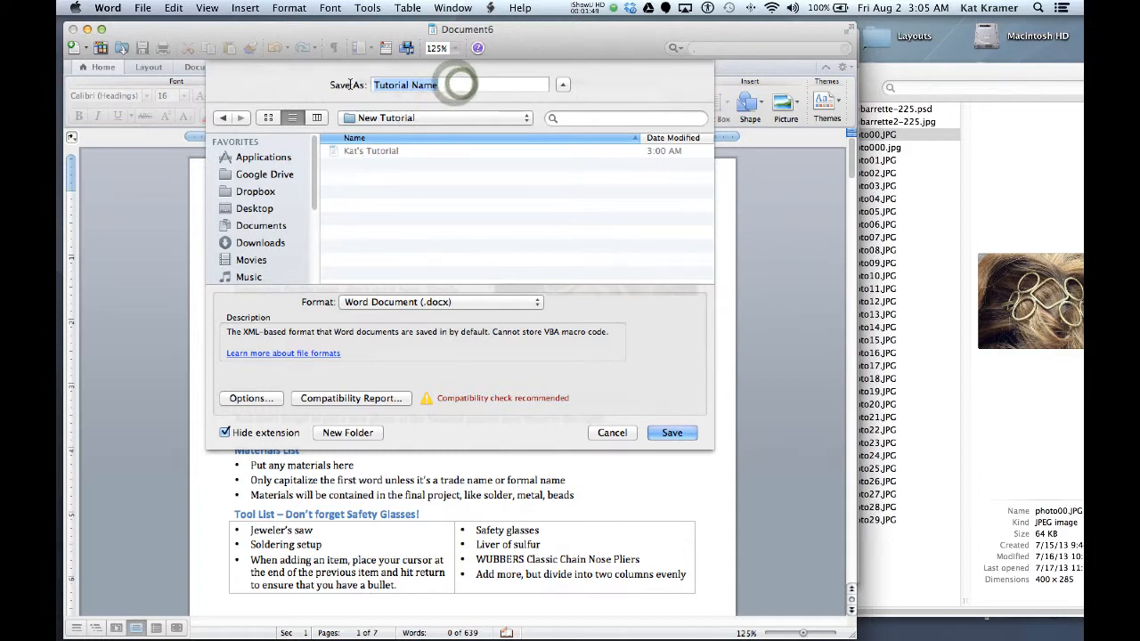
type("Kat's Tutorial 2")
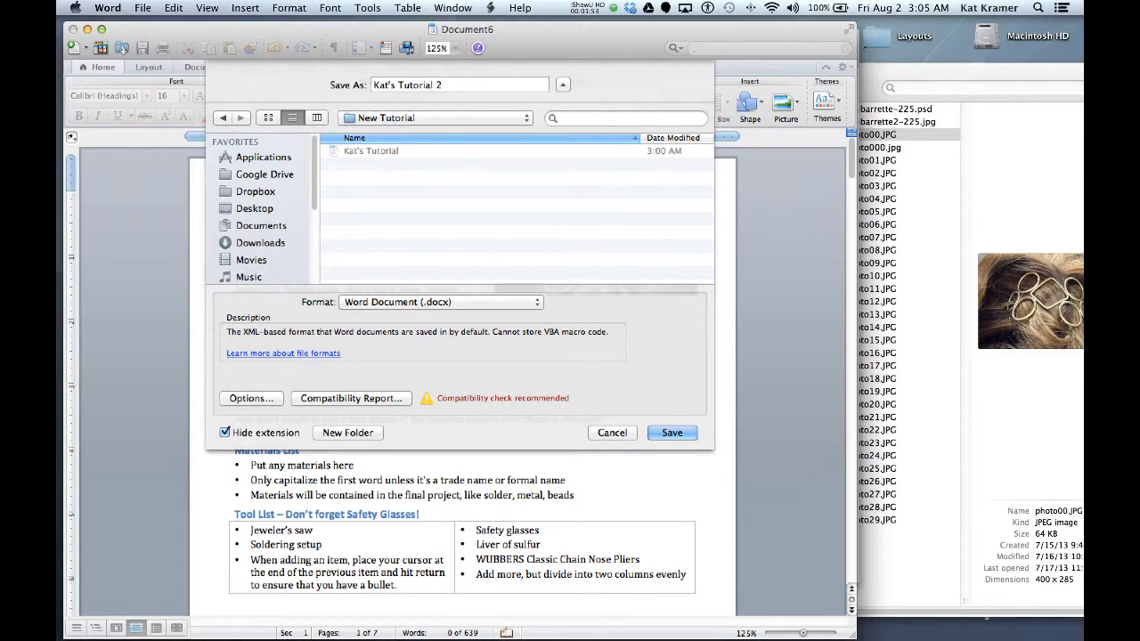
key("Return")
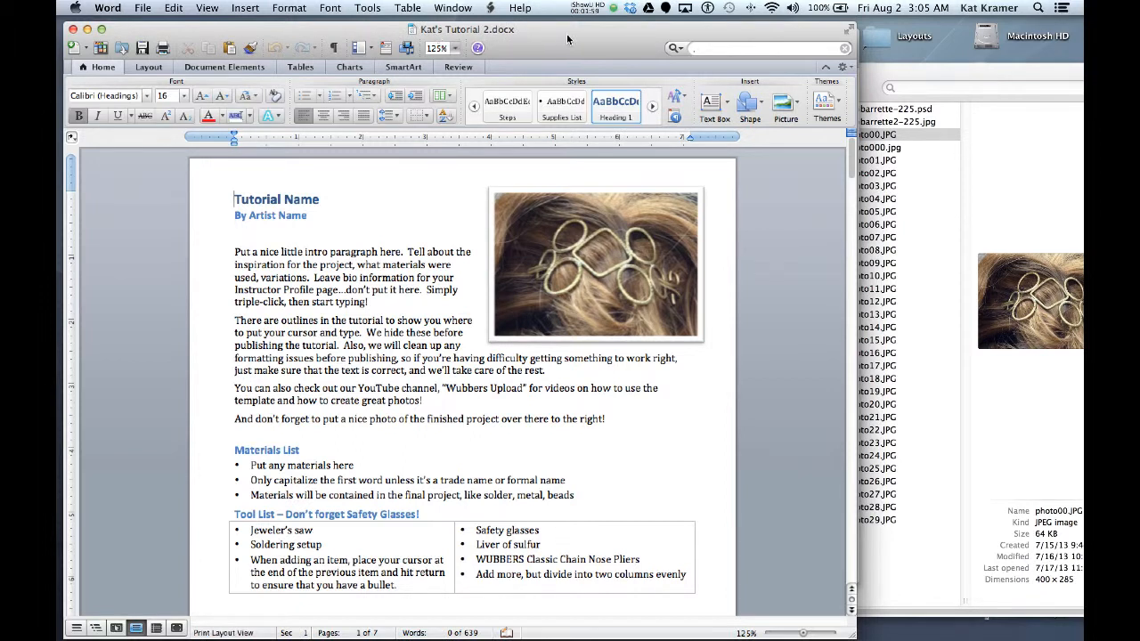
- Arrange the PHOTOS FINAL folder window beside the document so its photo list stays visible, and return to the document
left_click_drag(567, 36, 568, 34)
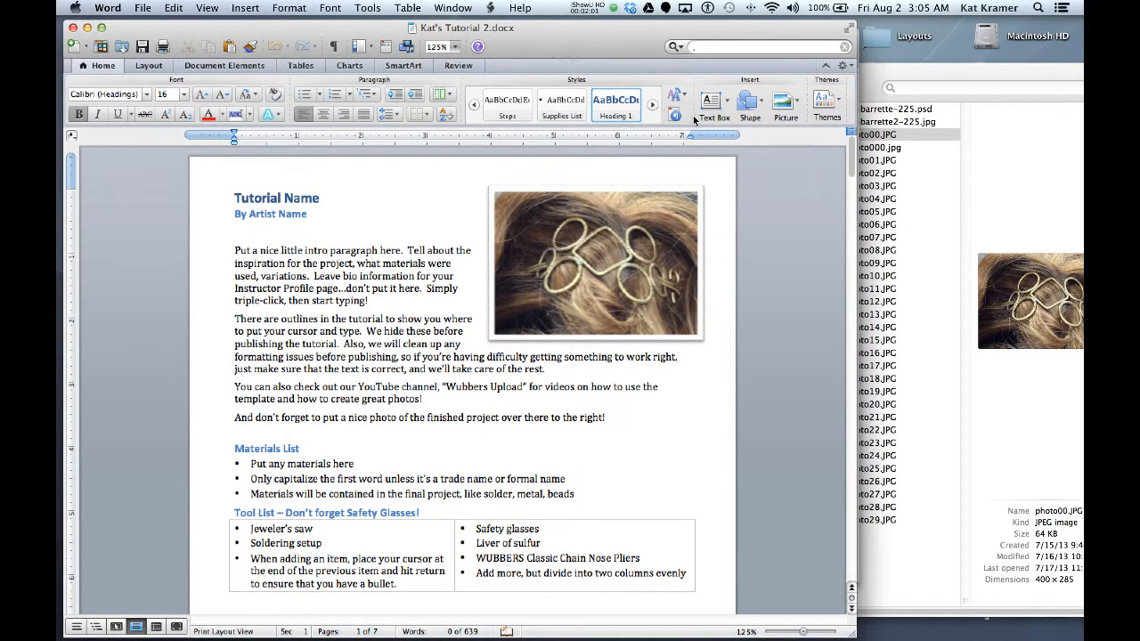
left_click(873, 80)
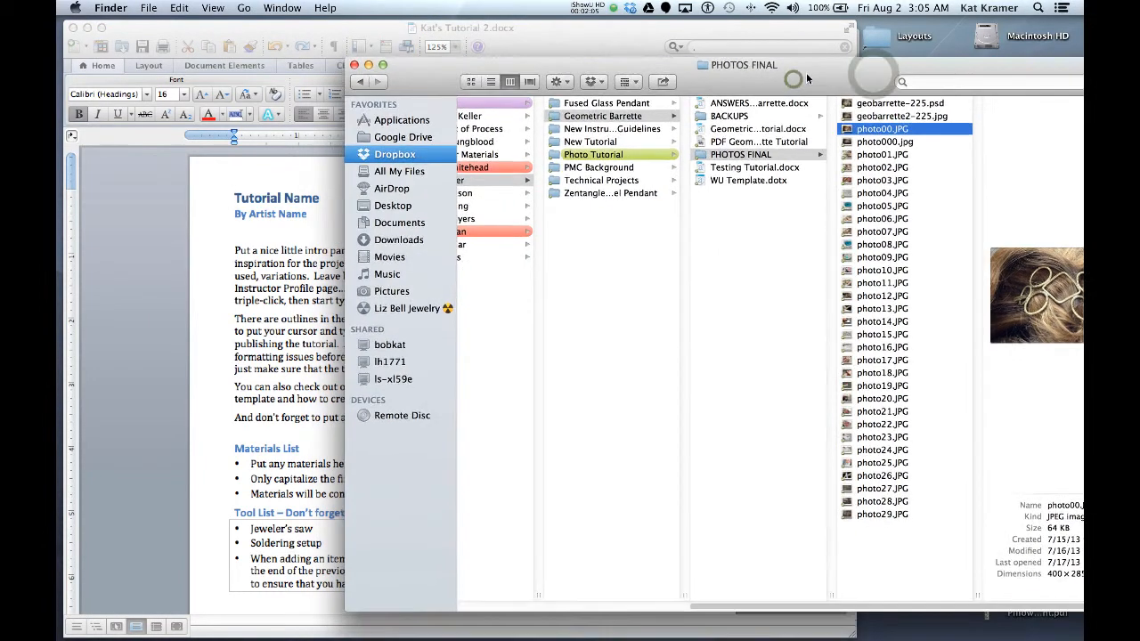
left_click_drag(788, 56, 798, 49)
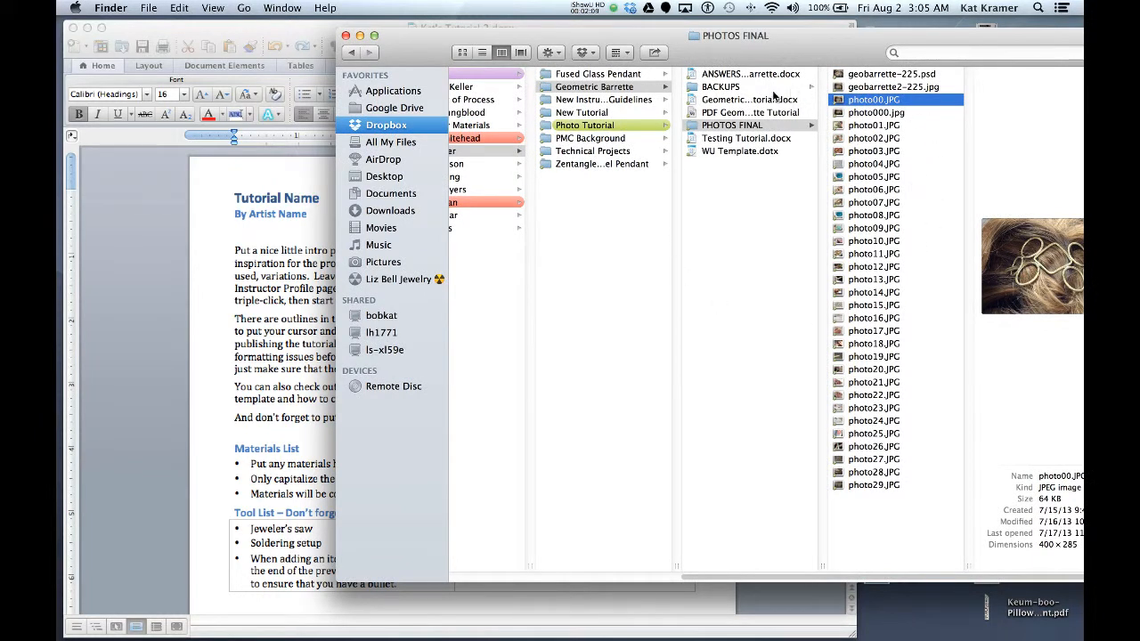
left_click(145, 194)
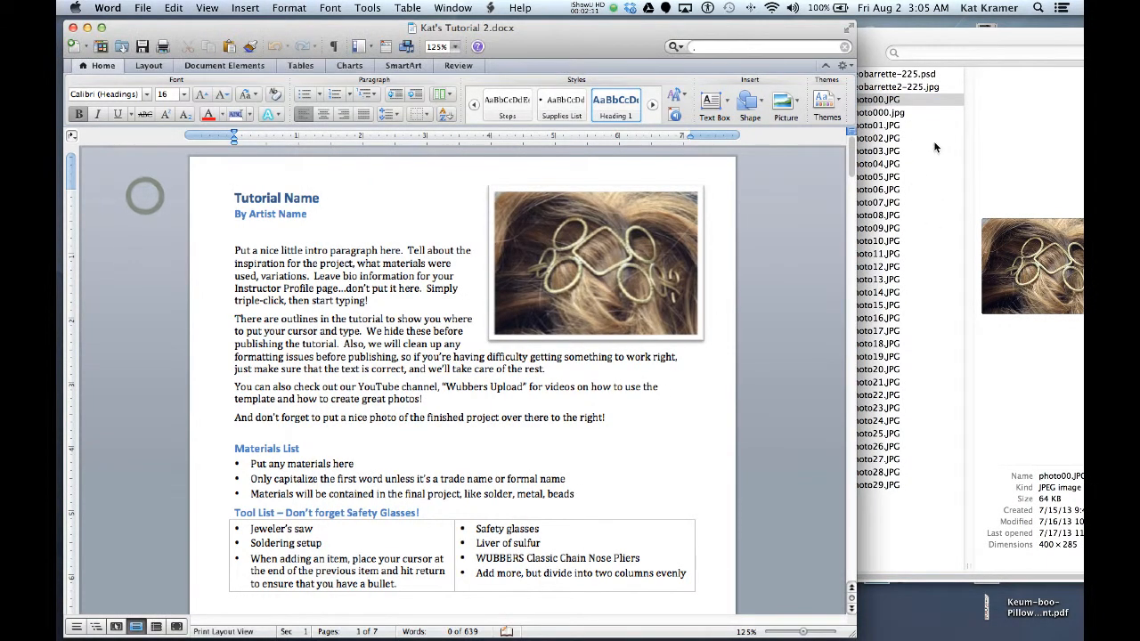
left_click(361, 199)
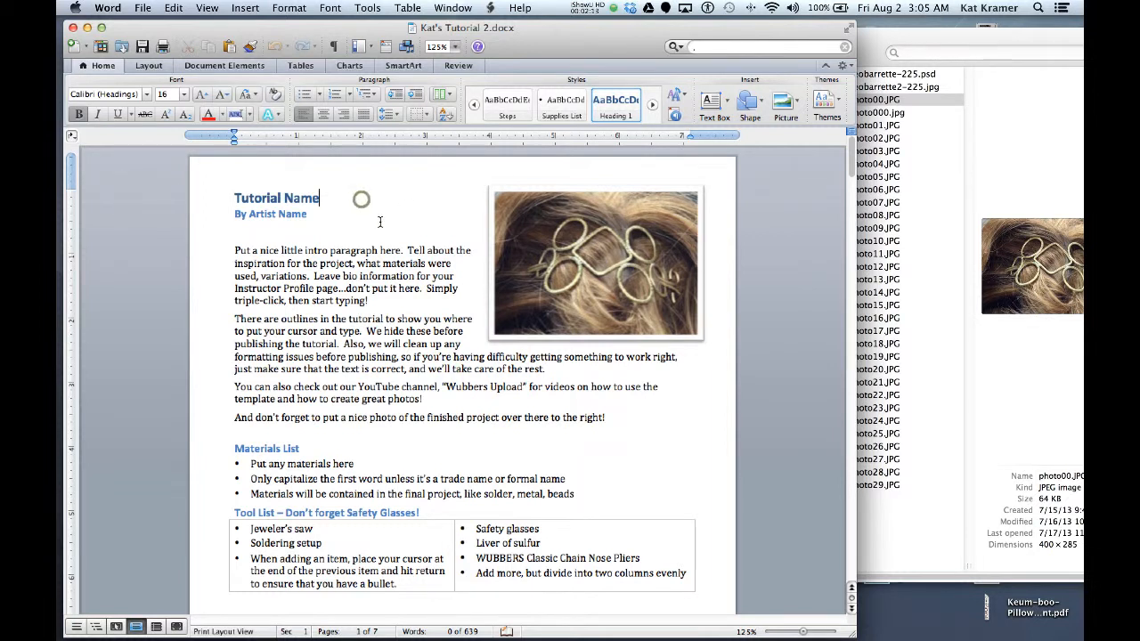
left_click(946, 166)
left_click_drag(846, 54, 876, 57)
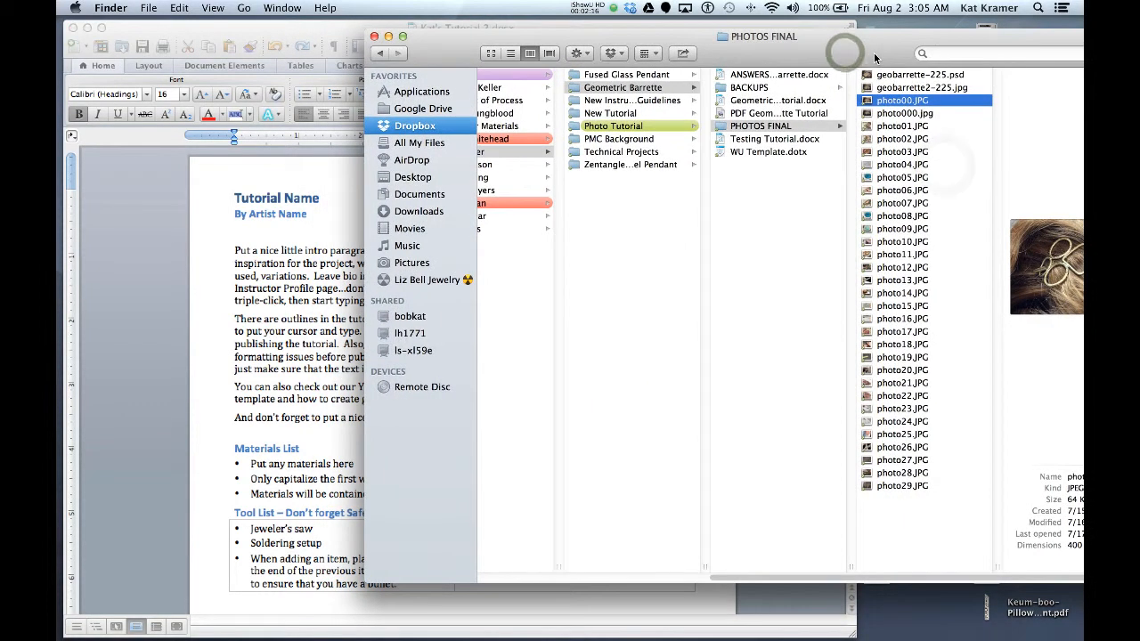
left_click(156, 197)
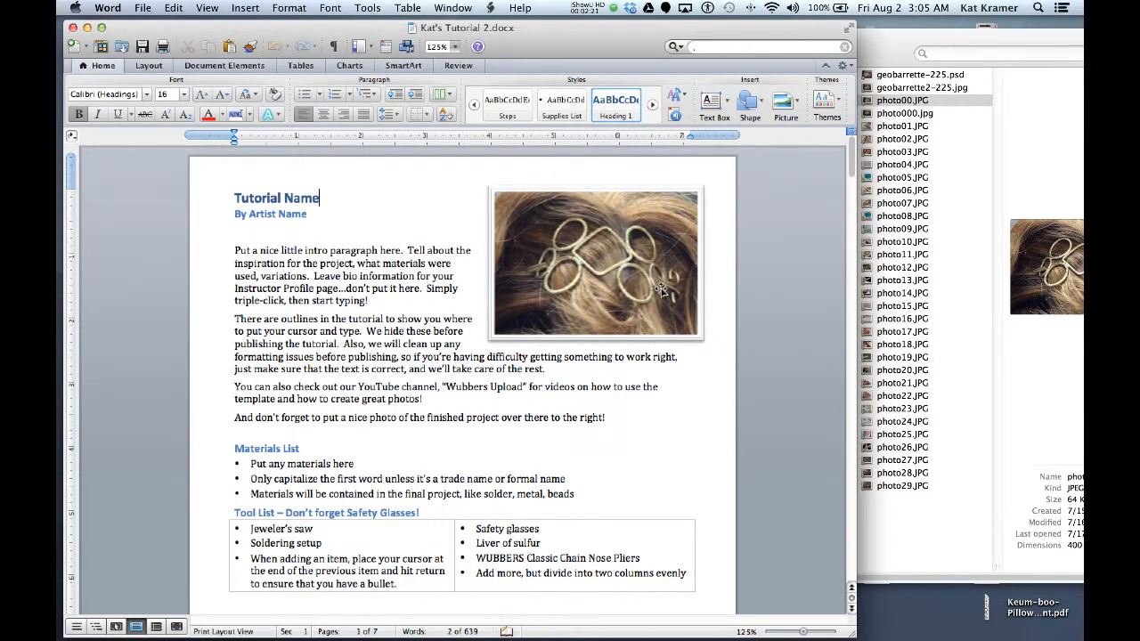
left_click(552, 247)
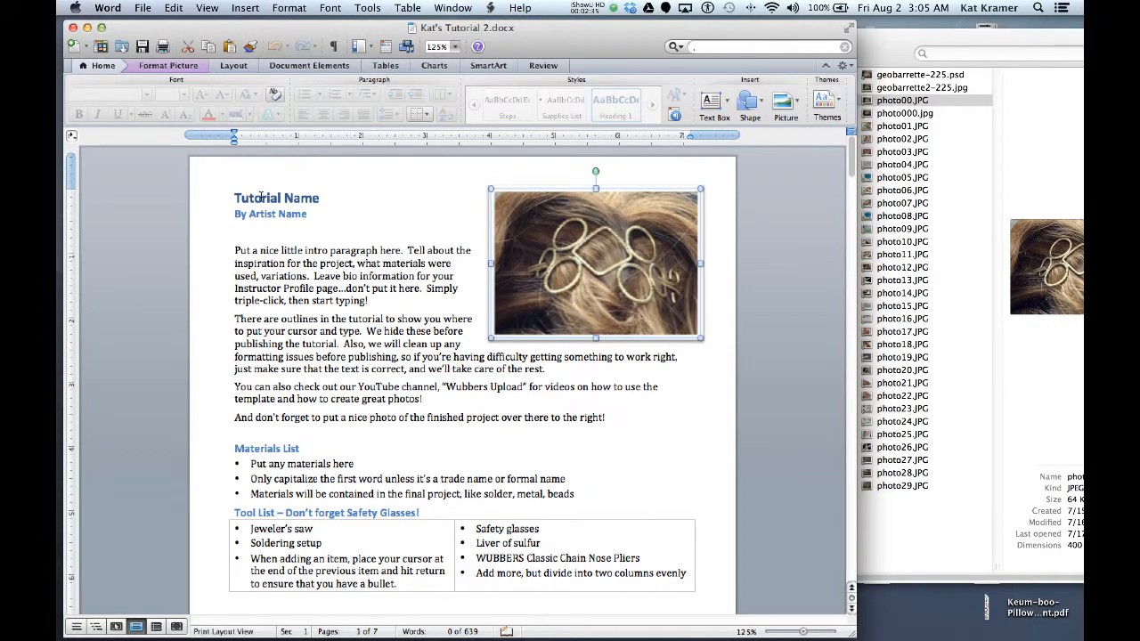
left_click(314, 197)
left_click_drag(318, 198, 281, 197)
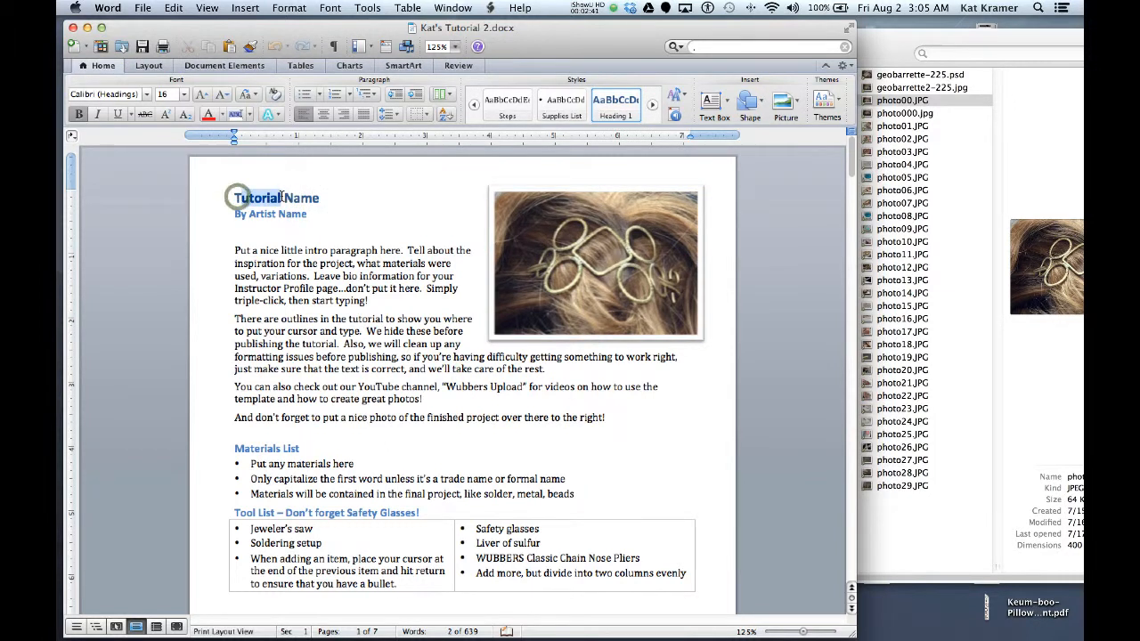
left_click(320, 199)
triple_click(320, 200)
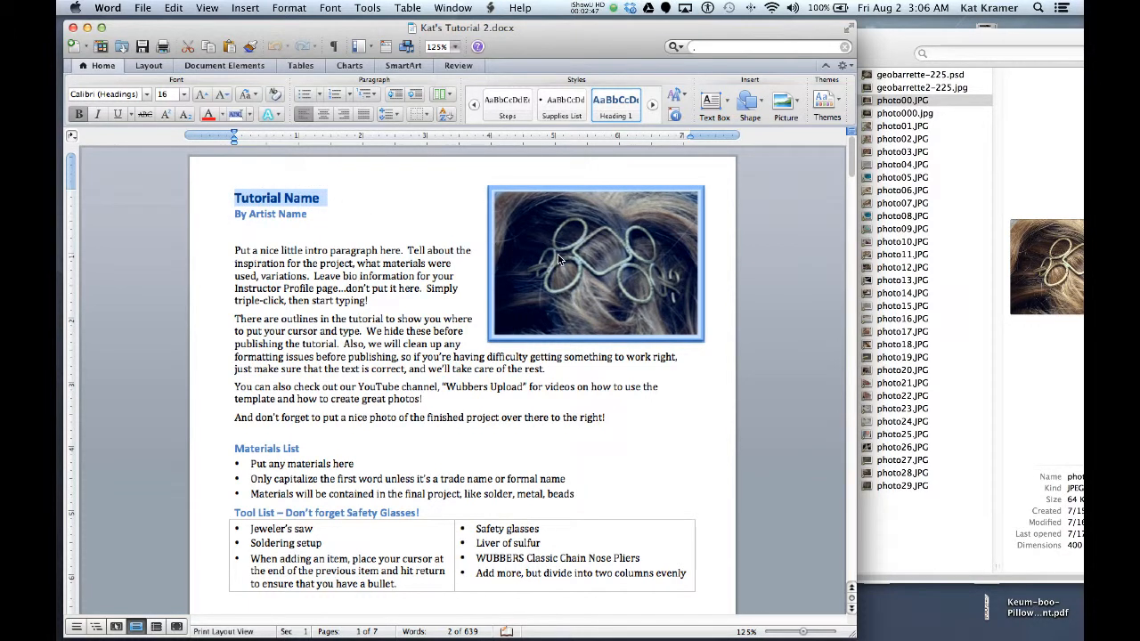
left_click(327, 197)
- Replace the title placeholder with the artist's first name in possessive form plus "Geometric Barrette Tutorial", and the byline placeholder with the artist's full name
left_click_drag(235, 198, 315, 197)
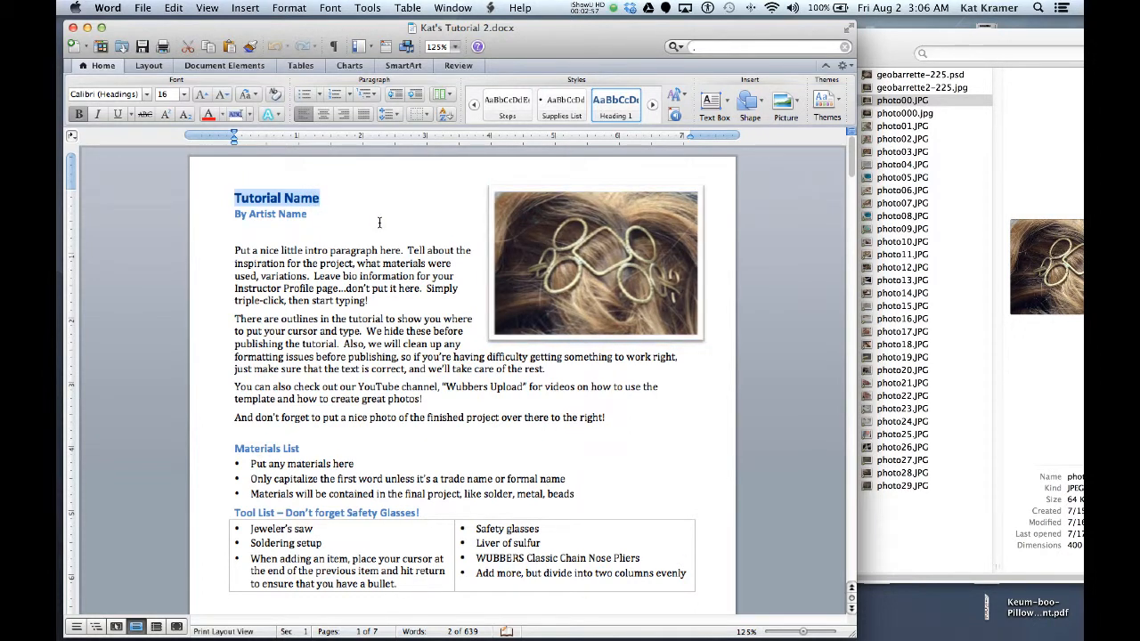
type("Kat's")
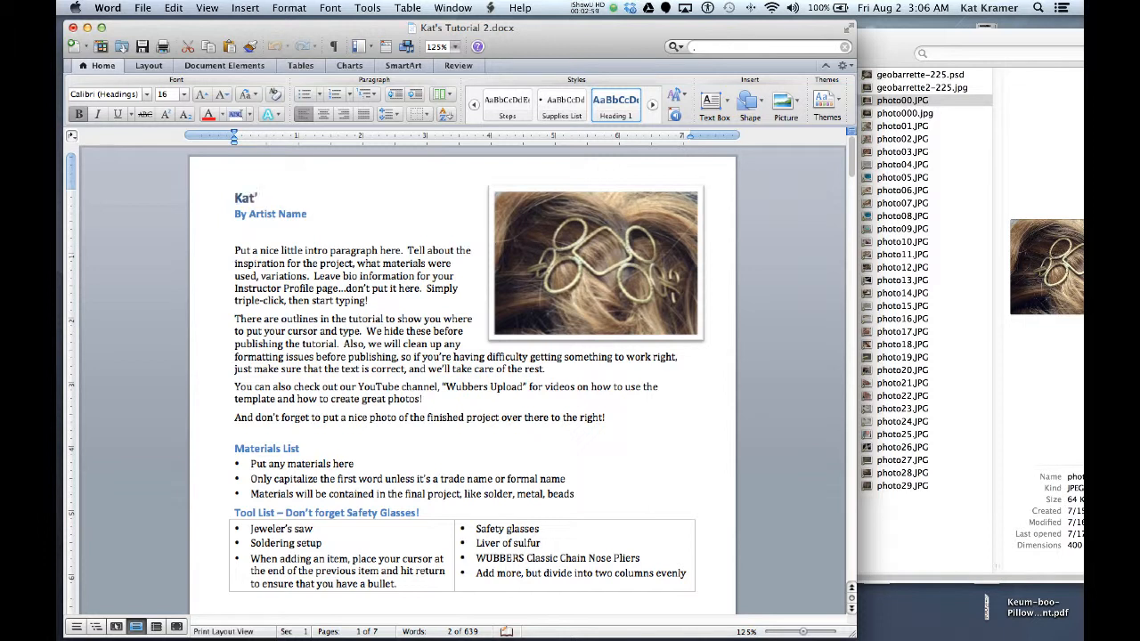
type(" Geormetric Bar")
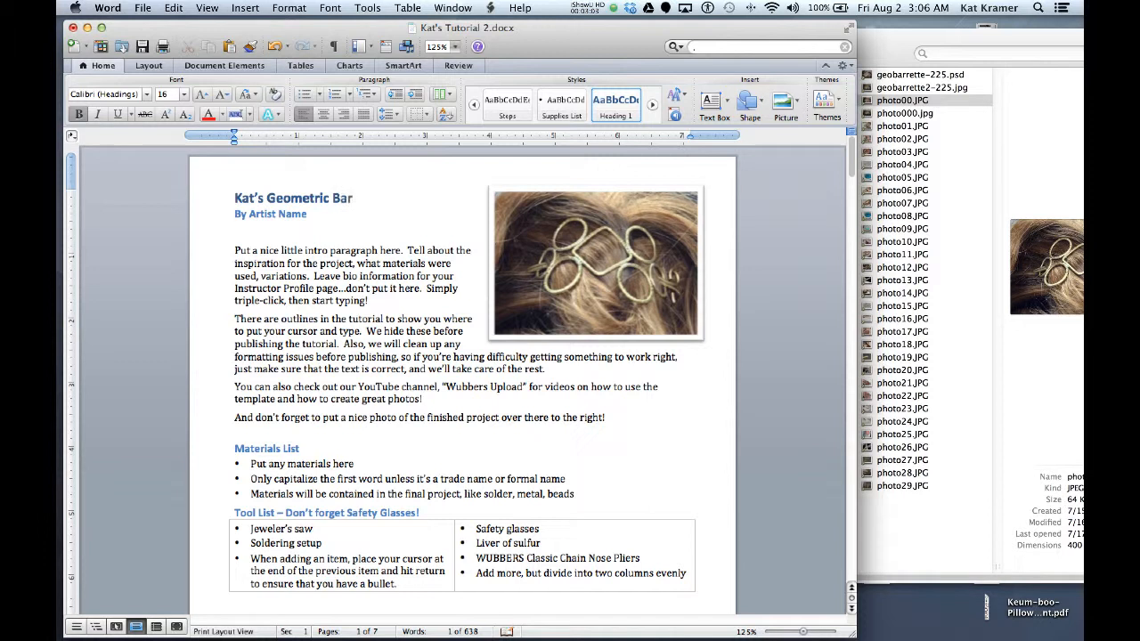
type("rette Tutorial")
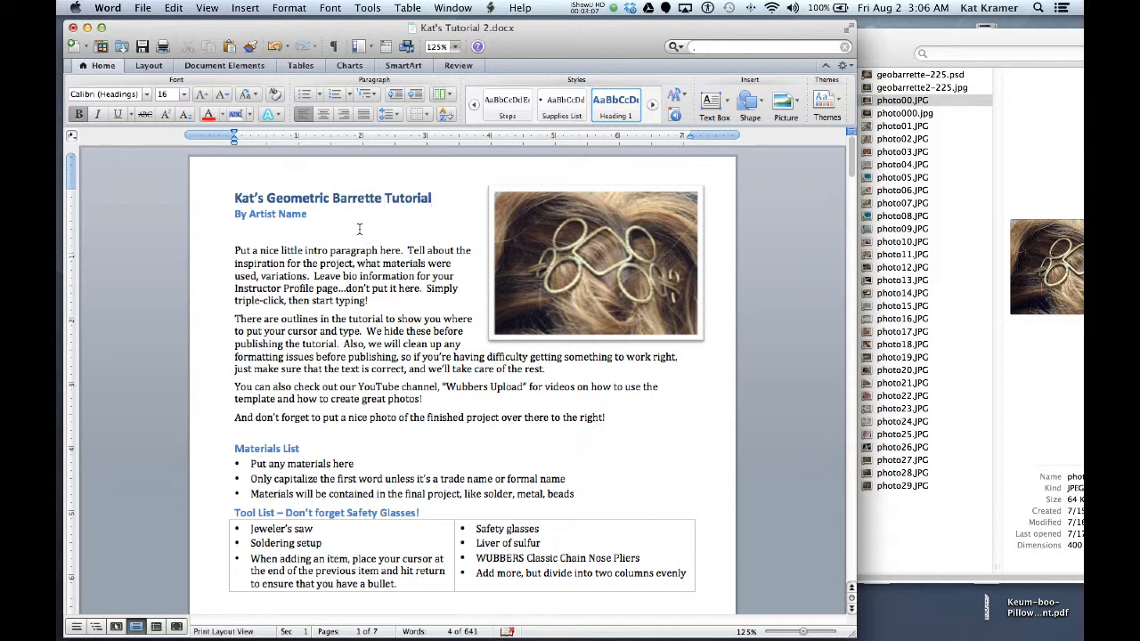
left_click_drag(313, 213, 254, 217)
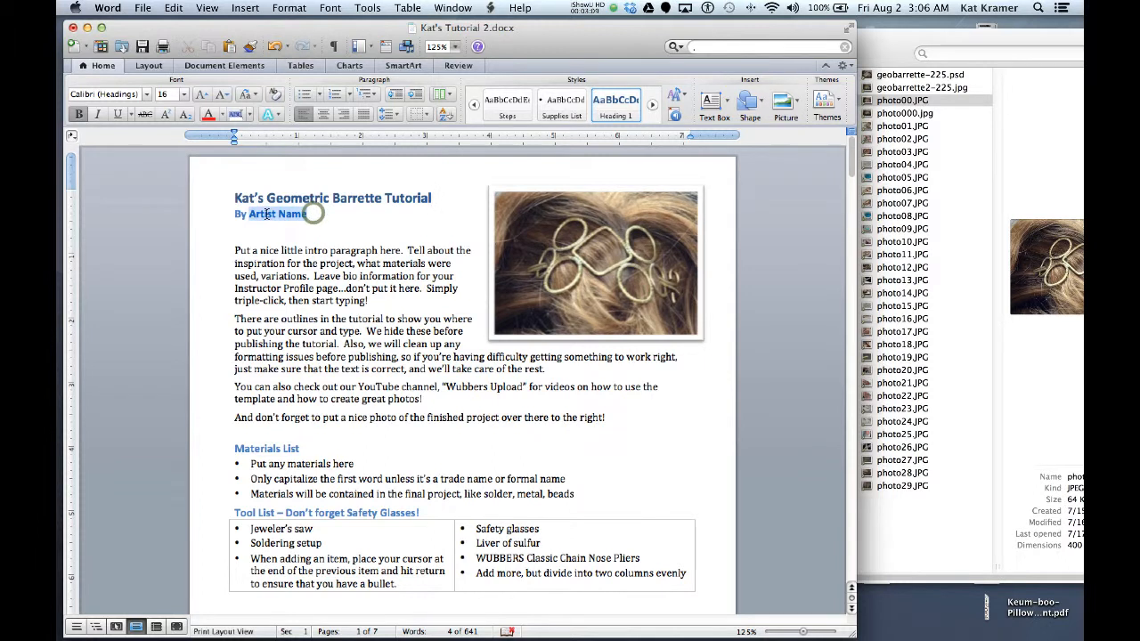
type("Kat Krame")
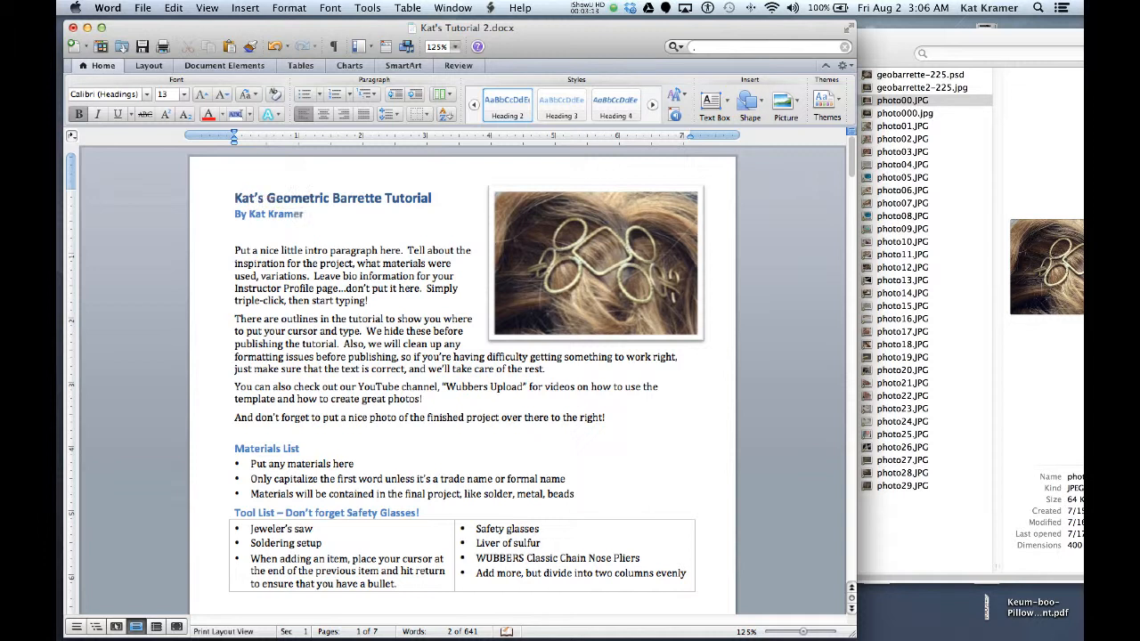
- Replace the first intro paragraph with "This is my wonderful barrette tutorial. I make these out of silver and brass, and they are great sellers at shows!"
left_click(386, 264)
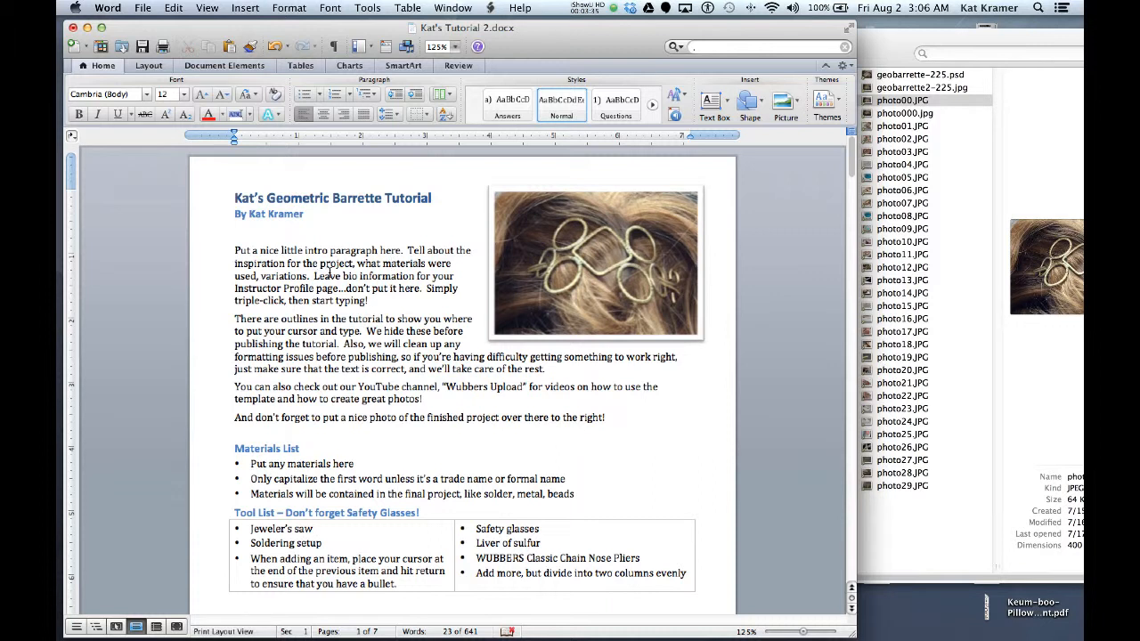
triple_click(330, 273)
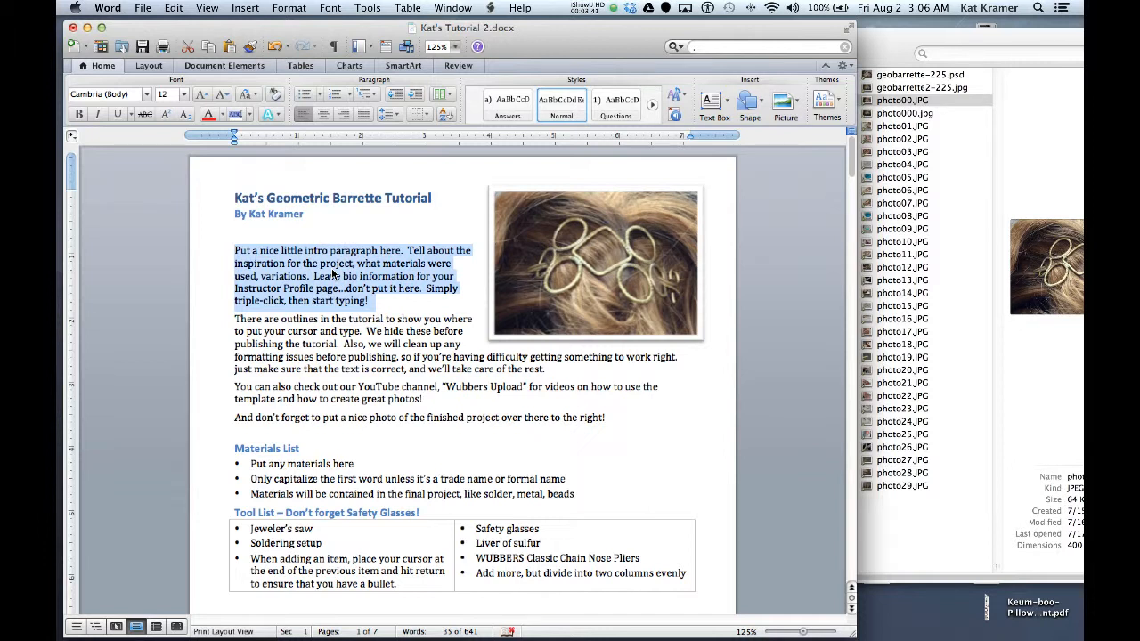
type("This is")
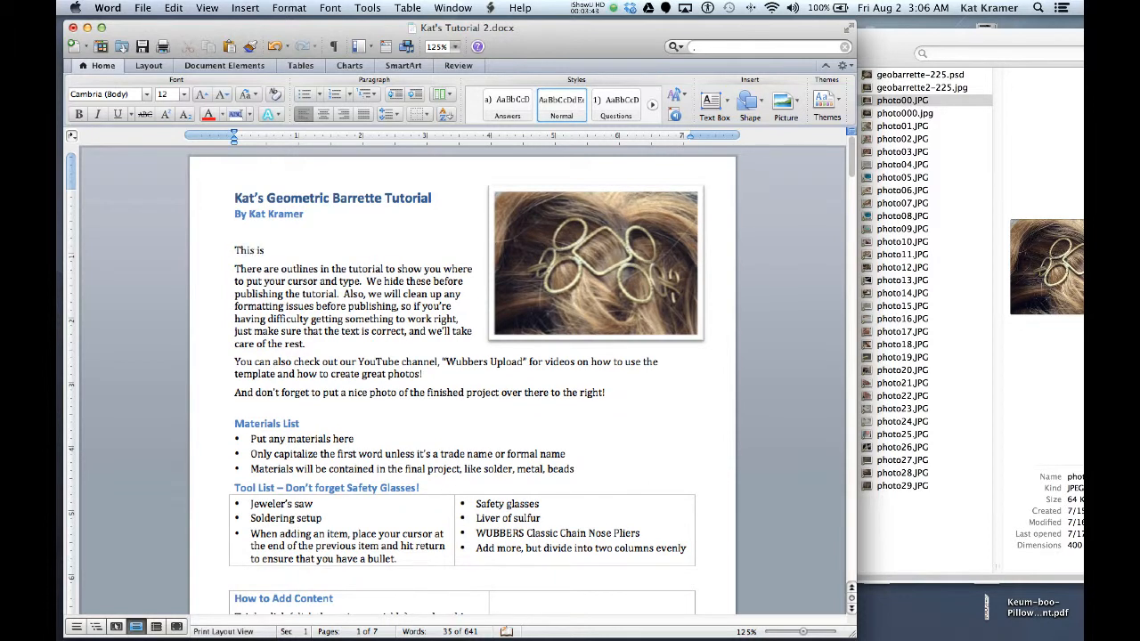
type(" my wonderful barrette tutorial.  I ma")
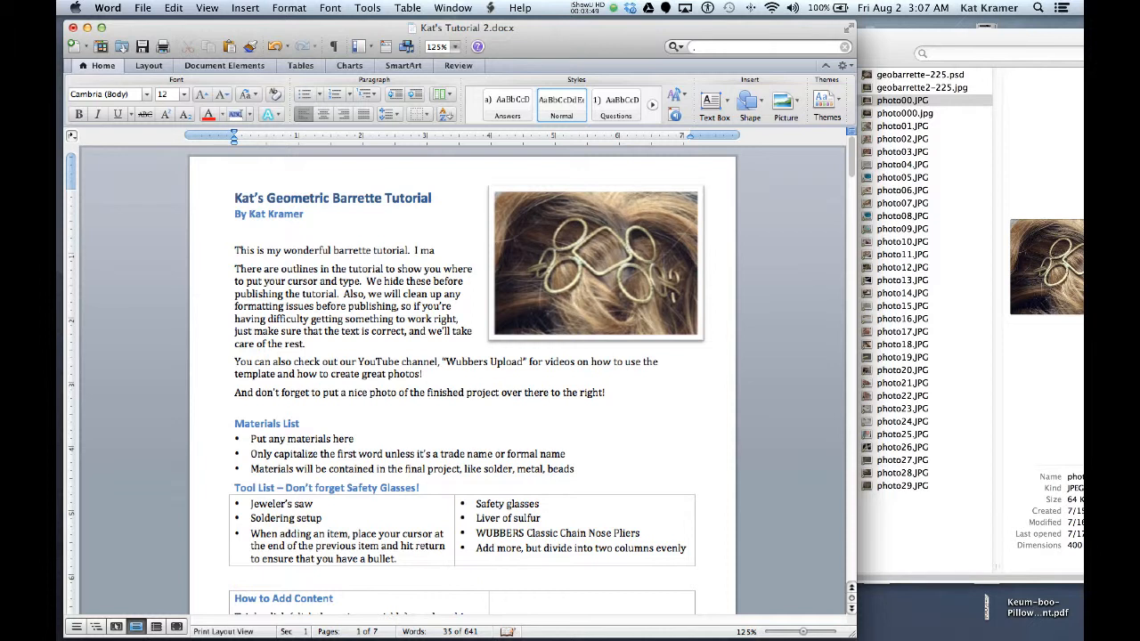
type("ke these out of")
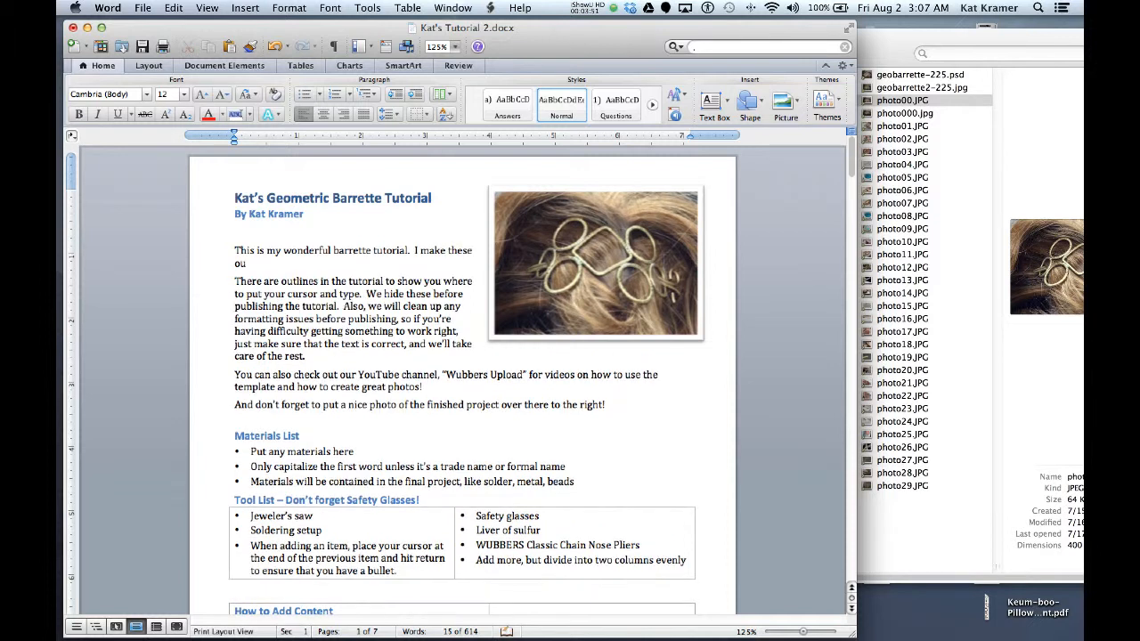
type(" silver and brass, and th")
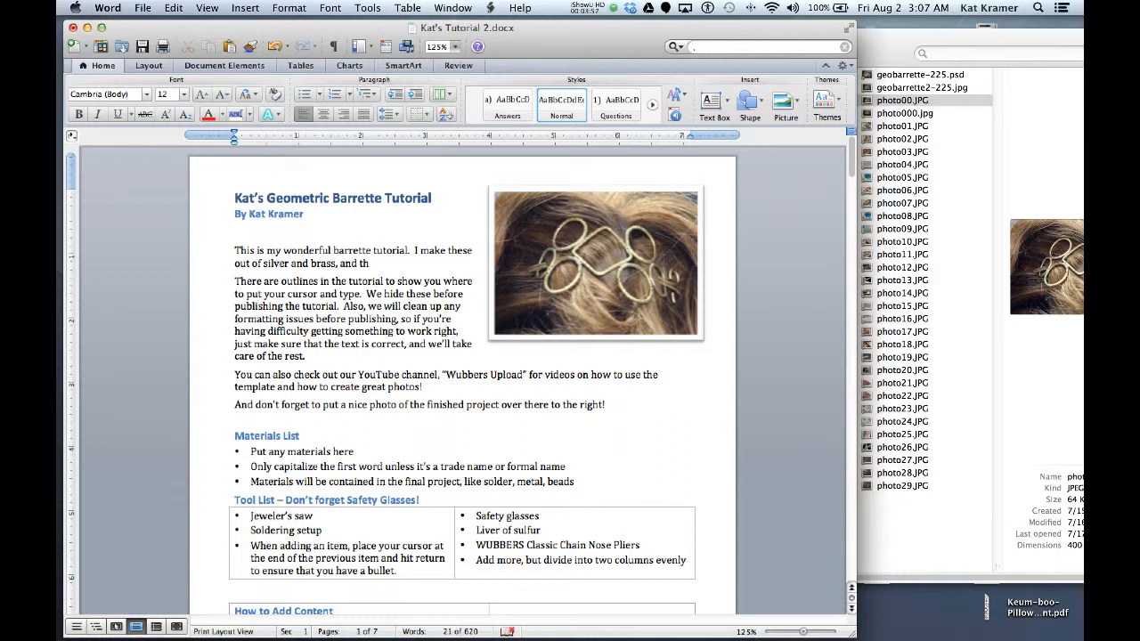
type("ey are great sellers at shows!")
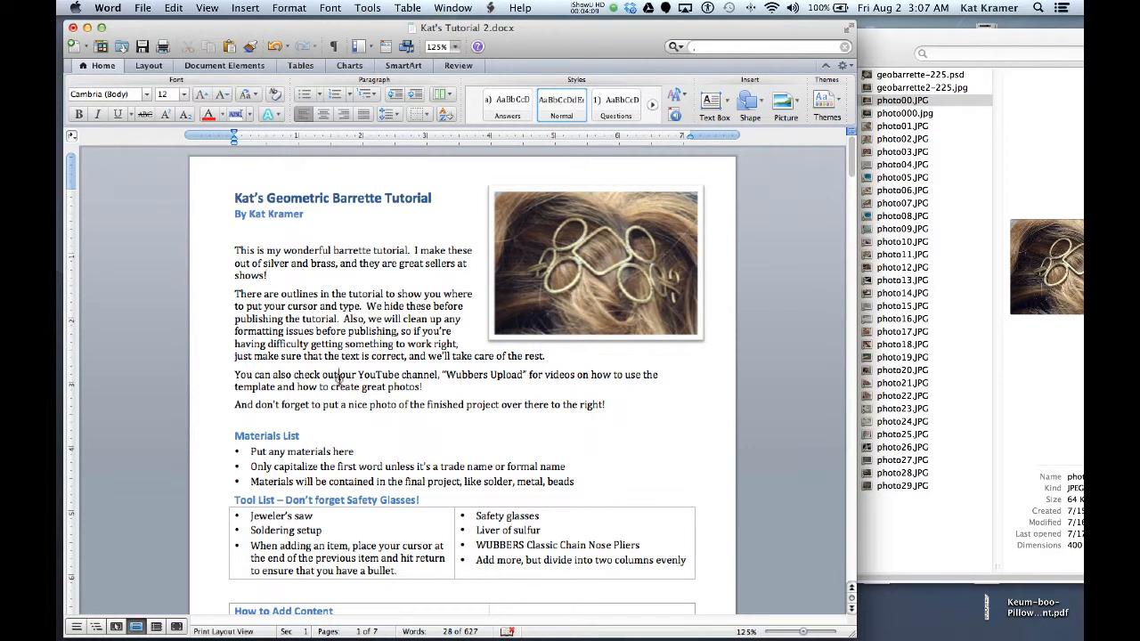
- Delete the intro paragraph about the "Wubbers Upload" YouTube channel
triple_click(339, 380)
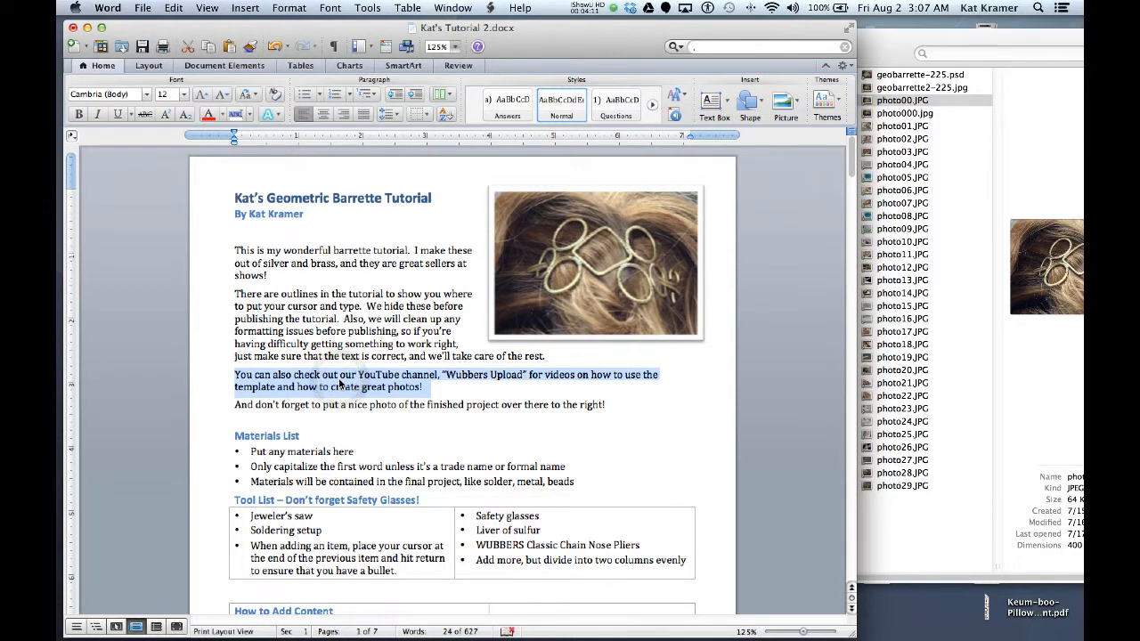
key("BackSpace")
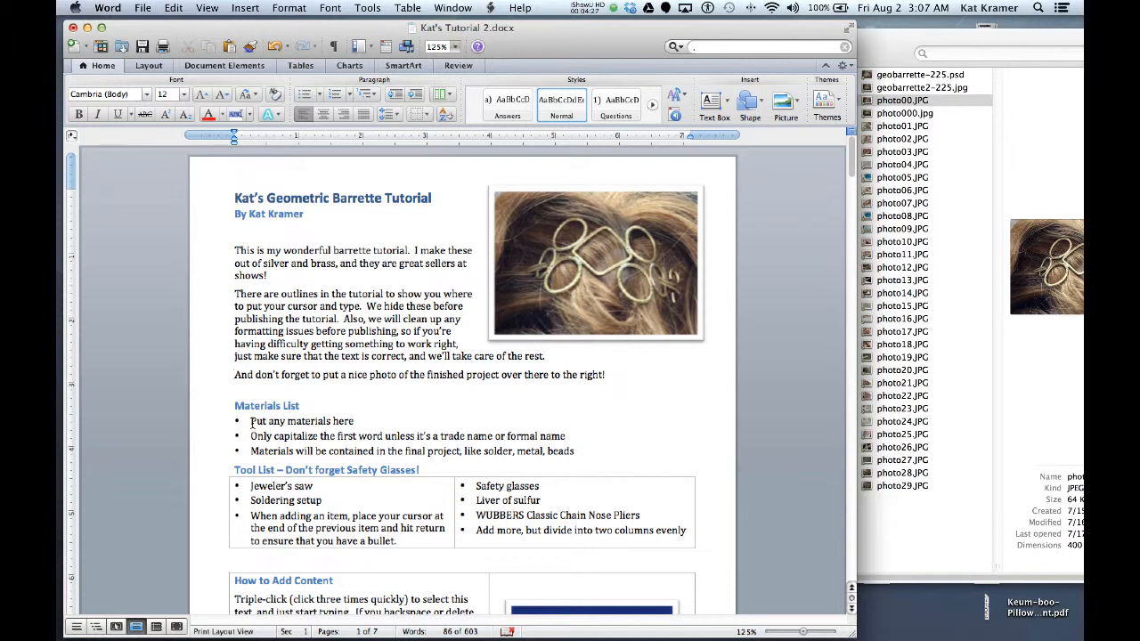
- Replace "Jeweler's saw" in the tool list with "Soldering torch" and add "Pickle pot" as a new bullet below it
scroll(255, 419, "down", 3)
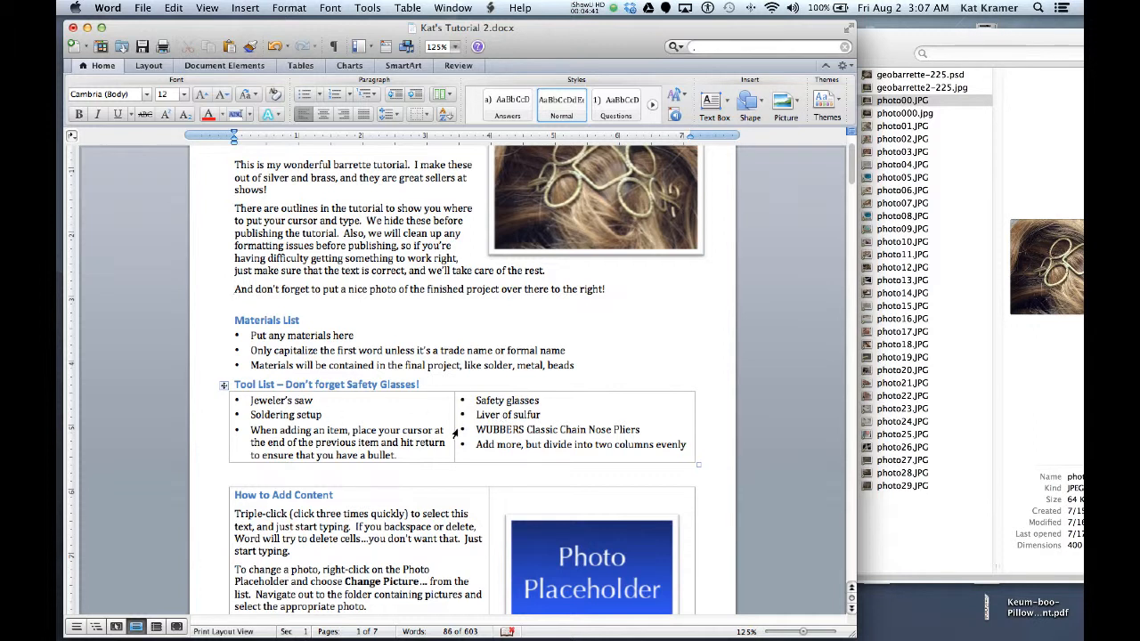
triple_click(331, 400)
triple_click(266, 400)
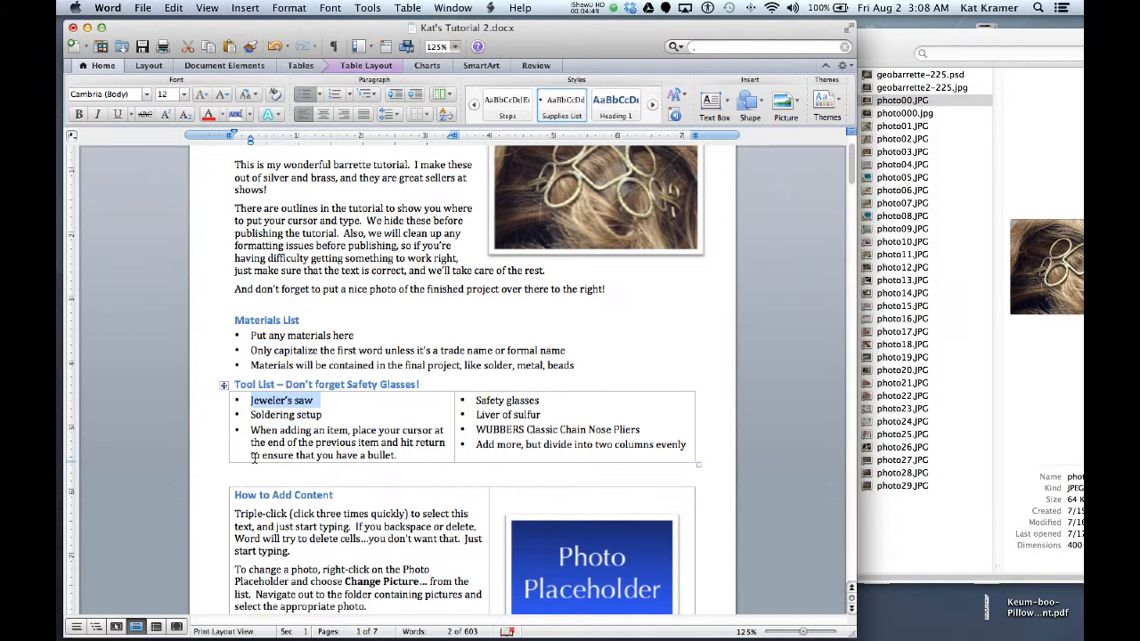
type("Soldering torch")
key("Return")
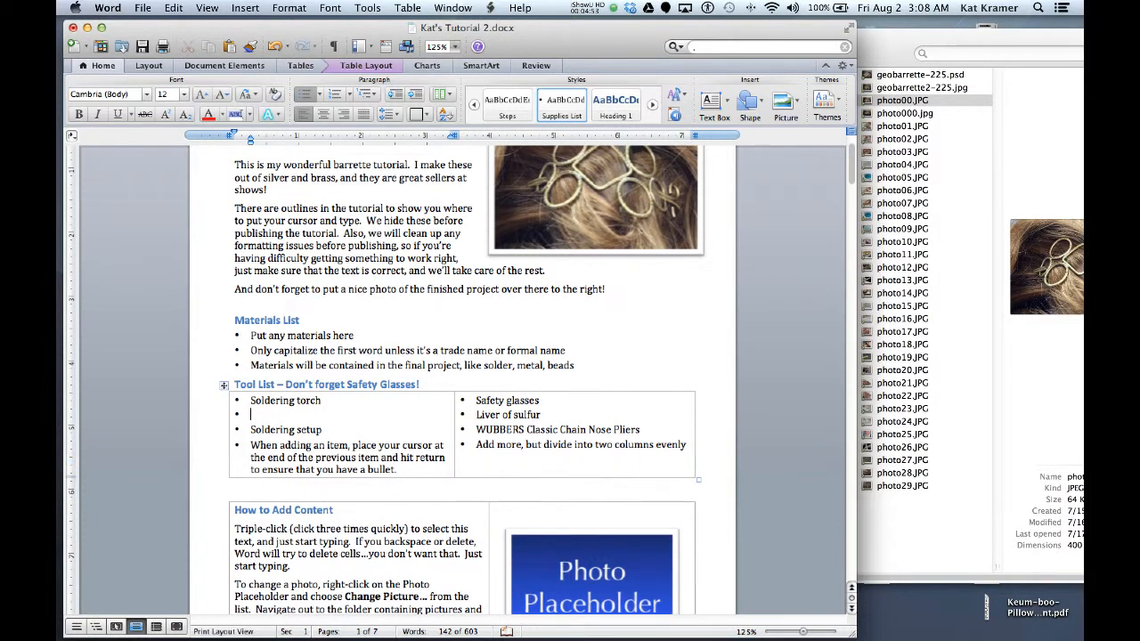
type("Pickle pot")
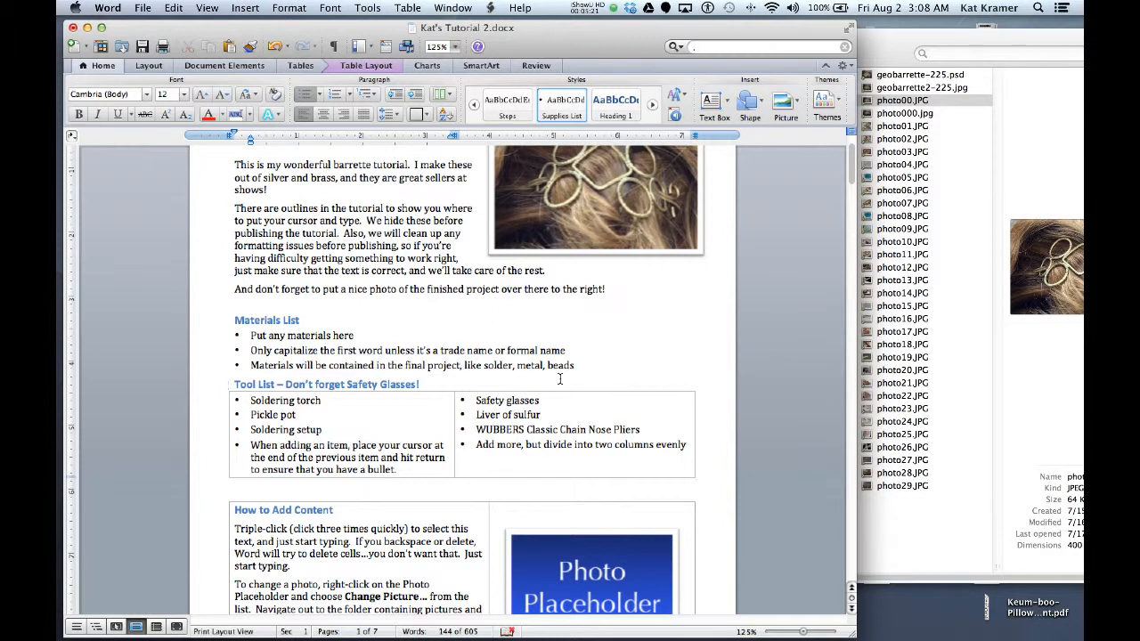
- In the How to Add Content cell, replace the first paragraph with "This is the first step of my tutorial." and the heading with "Step One"
scroll(559, 379, "down", 2)
scroll(559, 379, "down", 5)
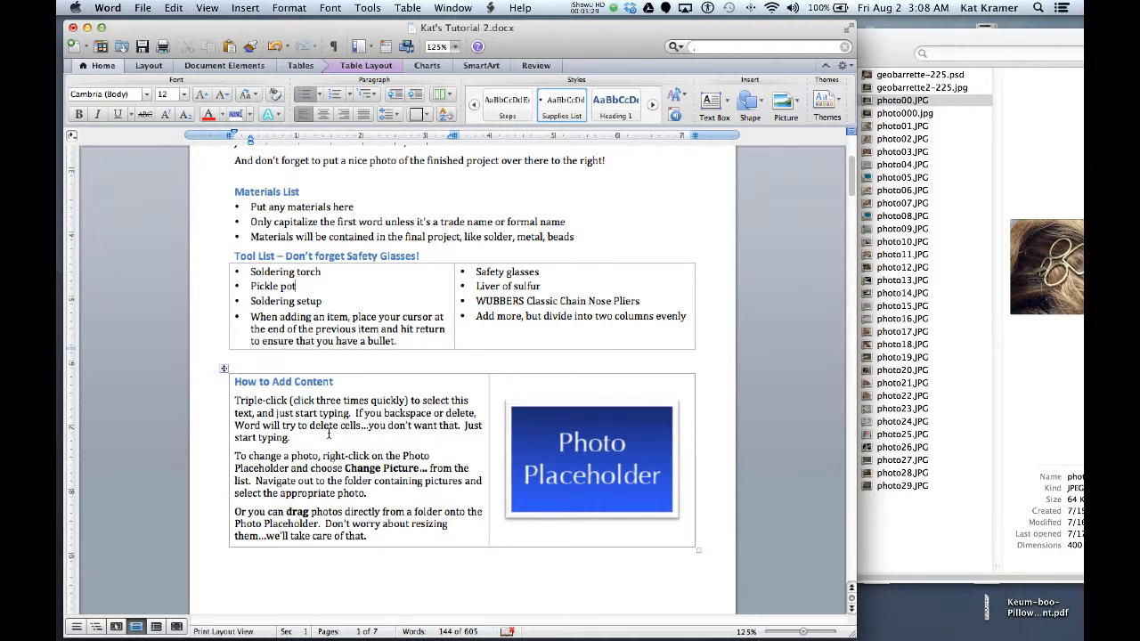
scroll(328, 434, "down", 10)
scroll(329, 436, "up", 10)
scroll(332, 448, "up", 4)
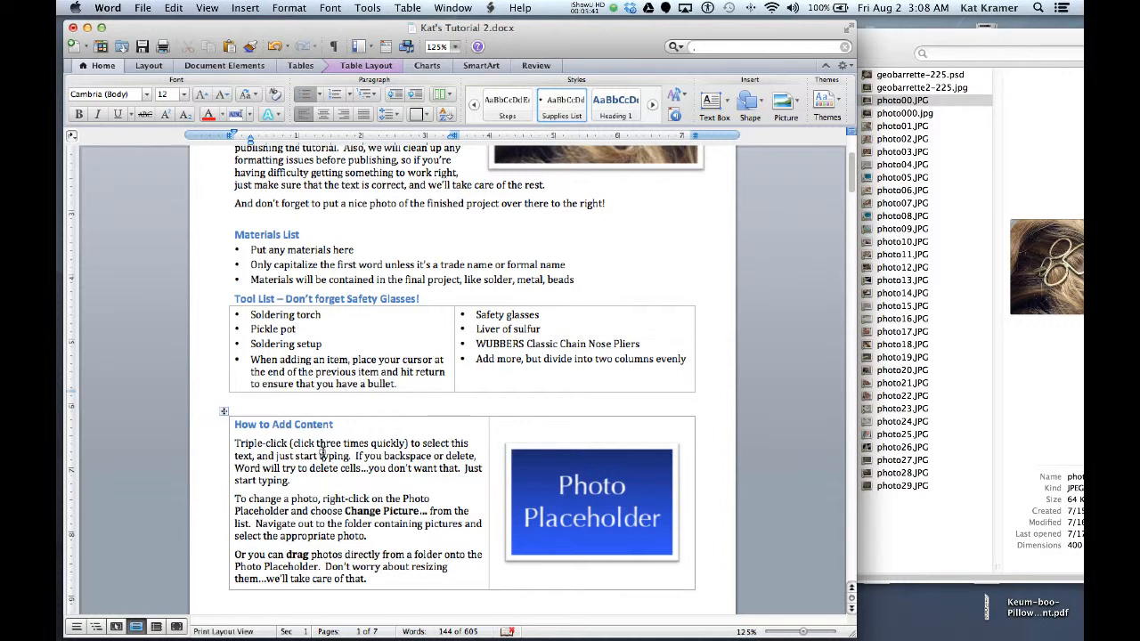
triple_click(322, 451)
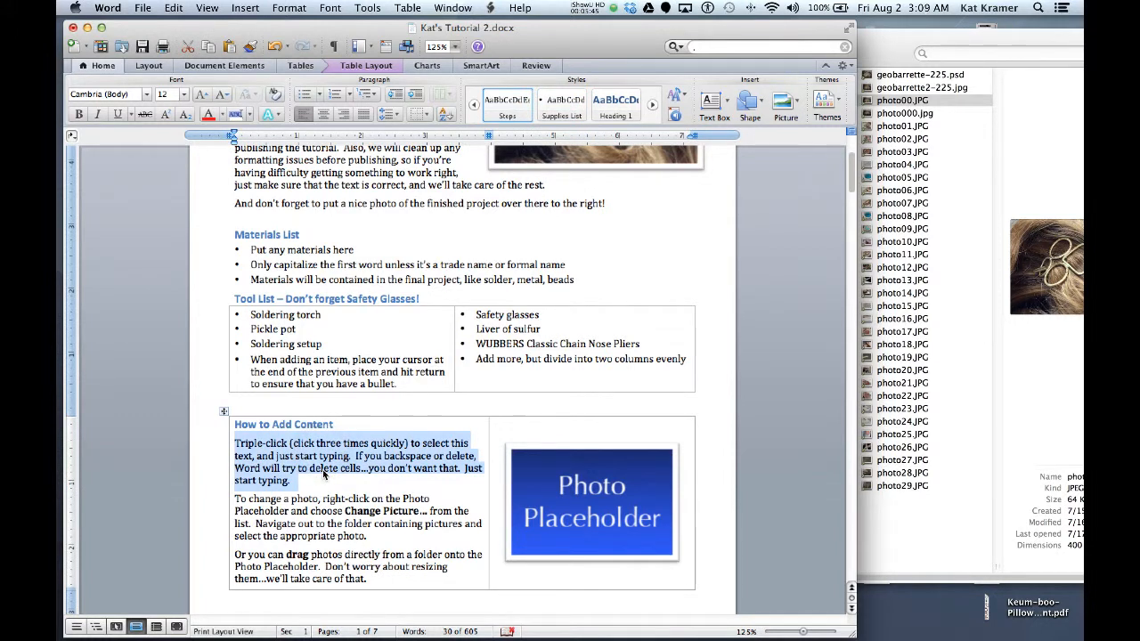
type("This i")
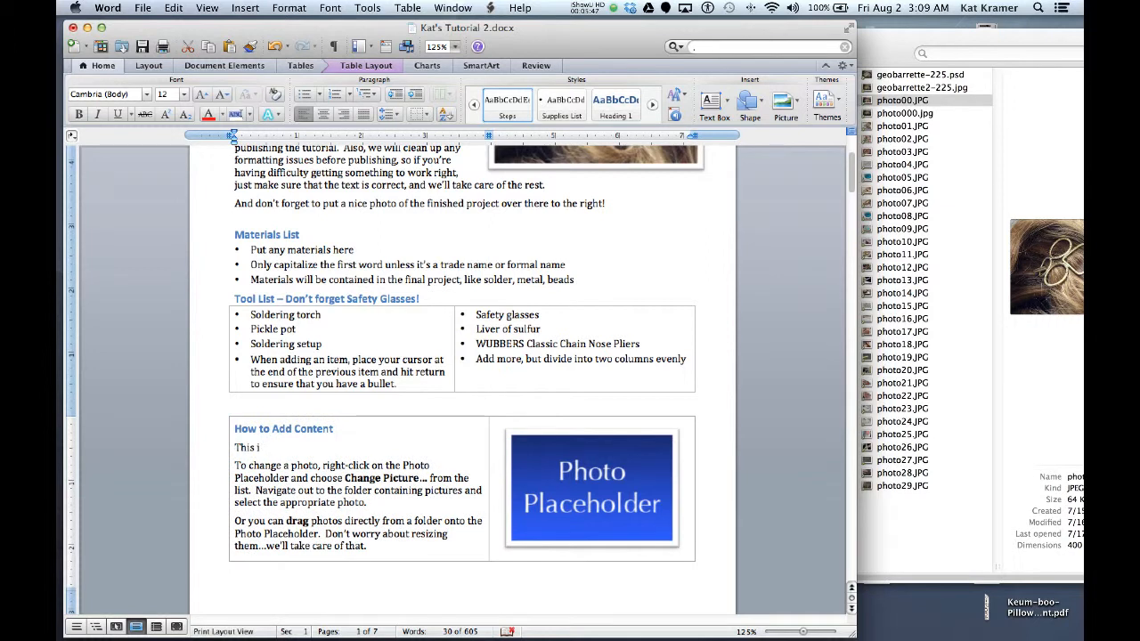
type("s the first st")
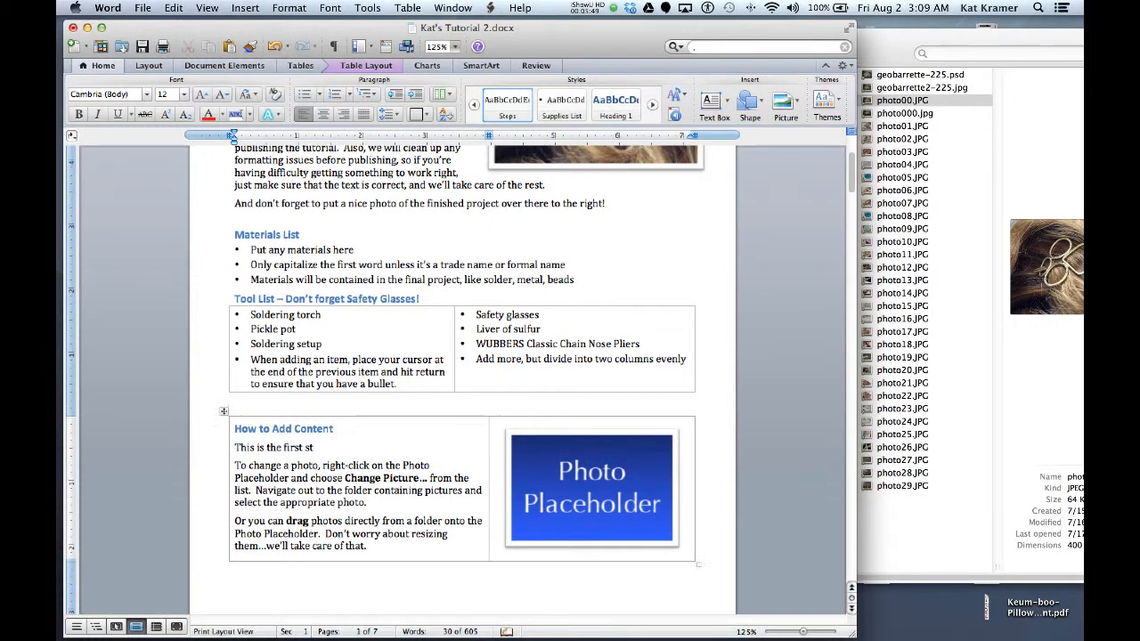
type("ep of my tutorial.")
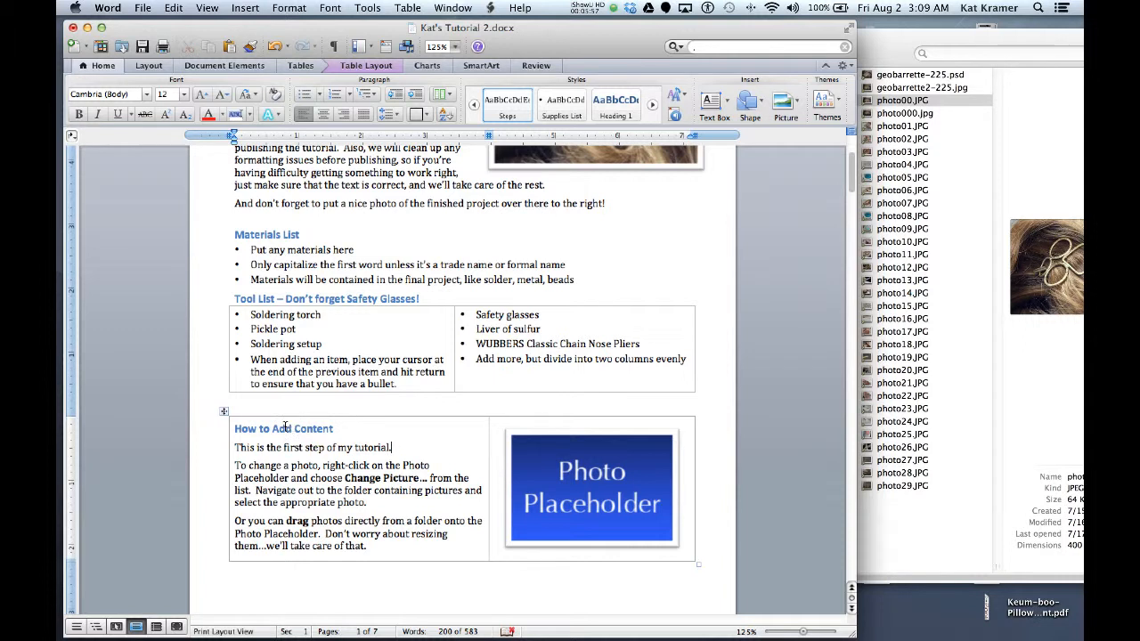
triple_click(295, 429)
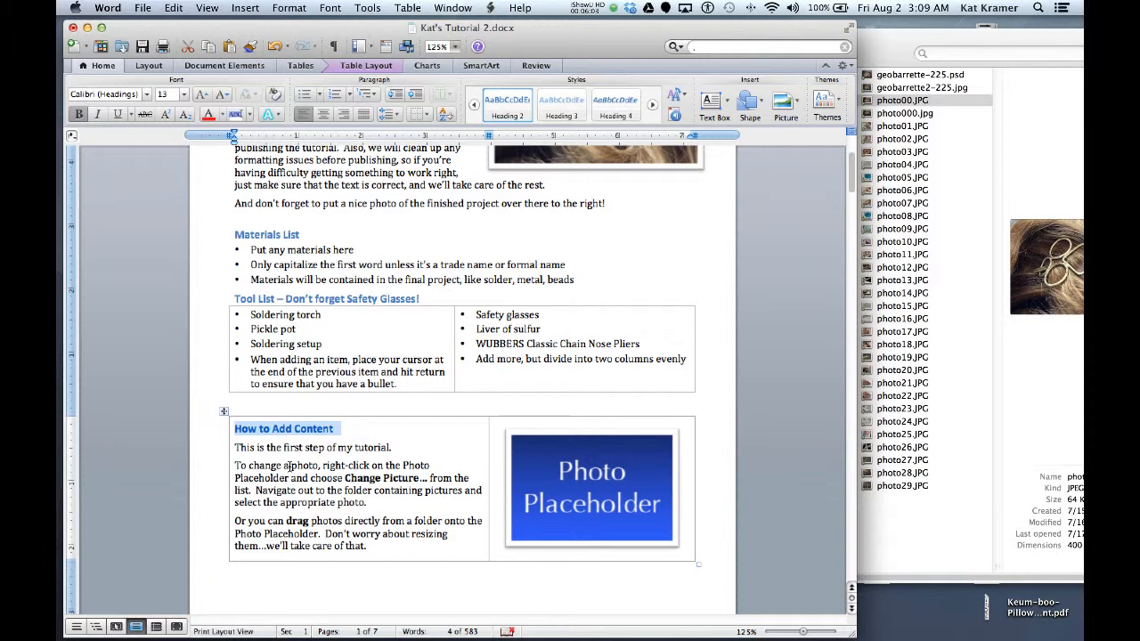
type("Step One")
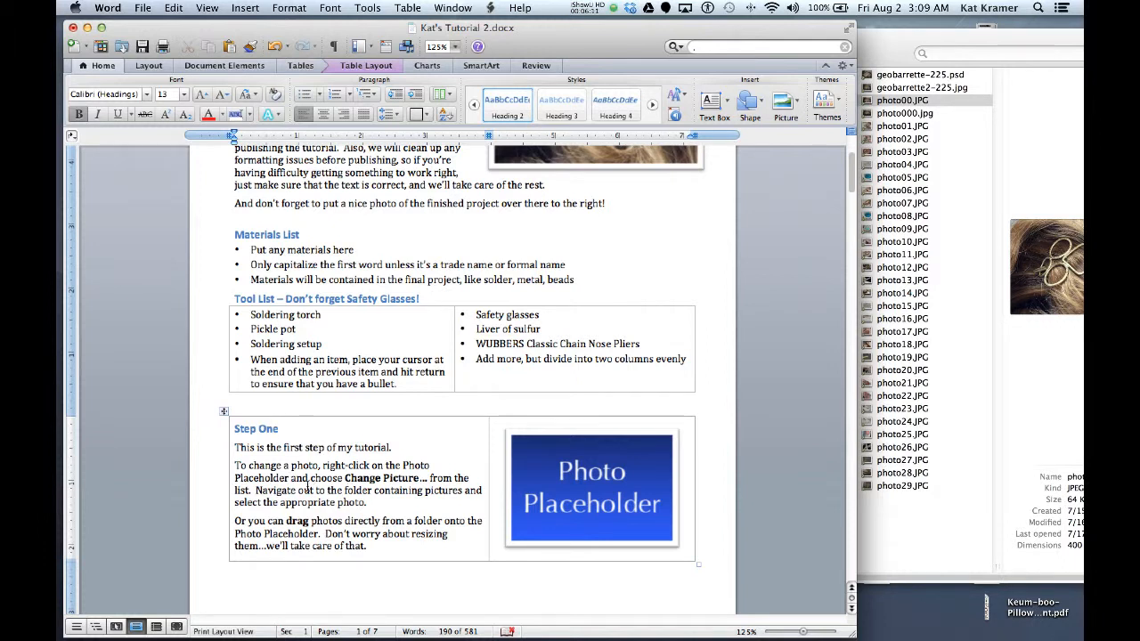
- Delete the two remaining photo instruction paragraphs and the leftover empty line from the Step One cell
triple_click(303, 481)
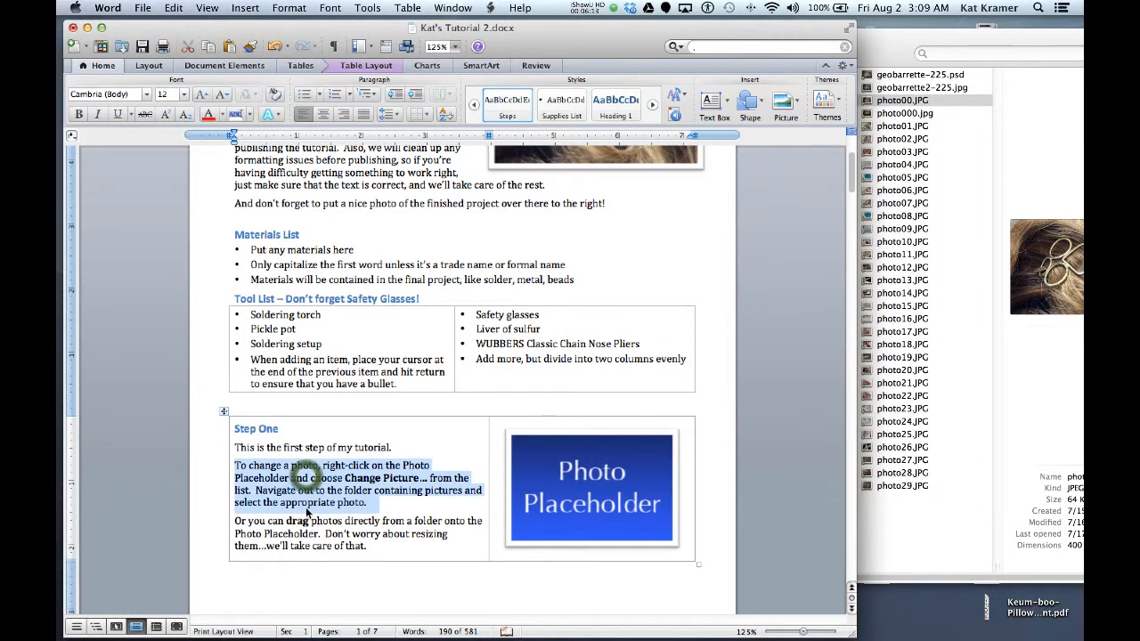
key("BackSpace")
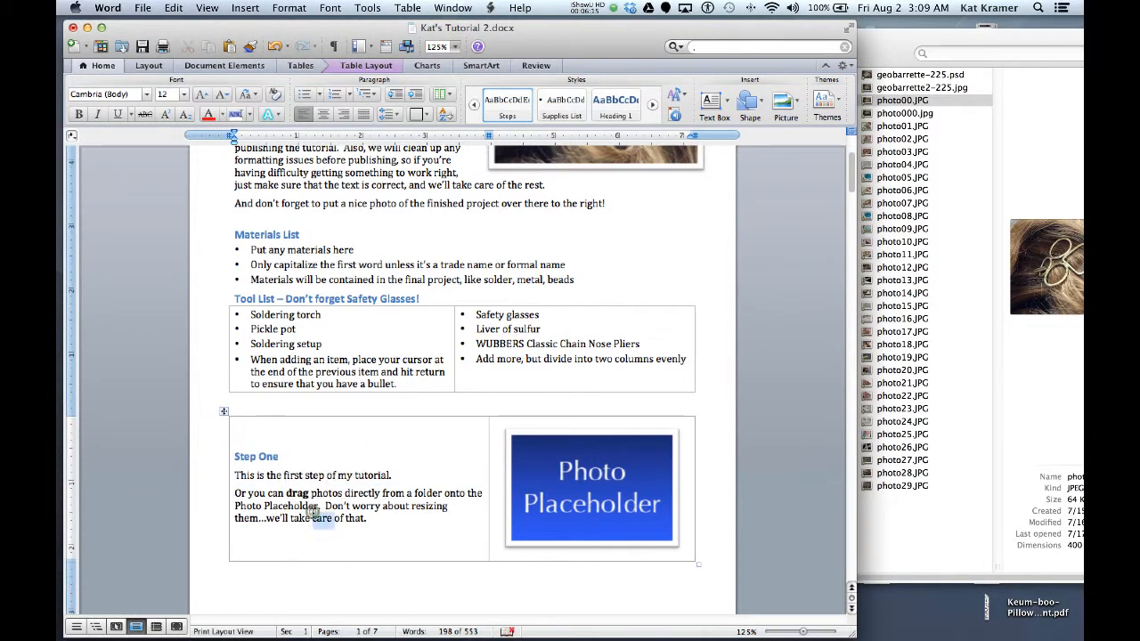
triple_click(313, 512)
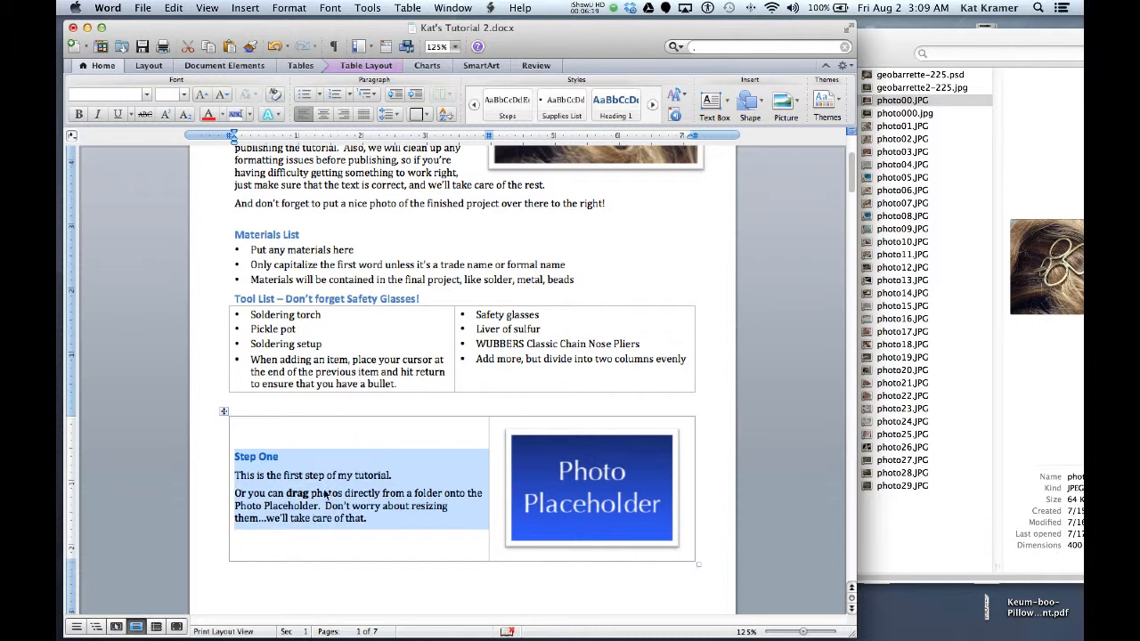
left_click(324, 490)
left_click_drag(371, 517, 238, 492)
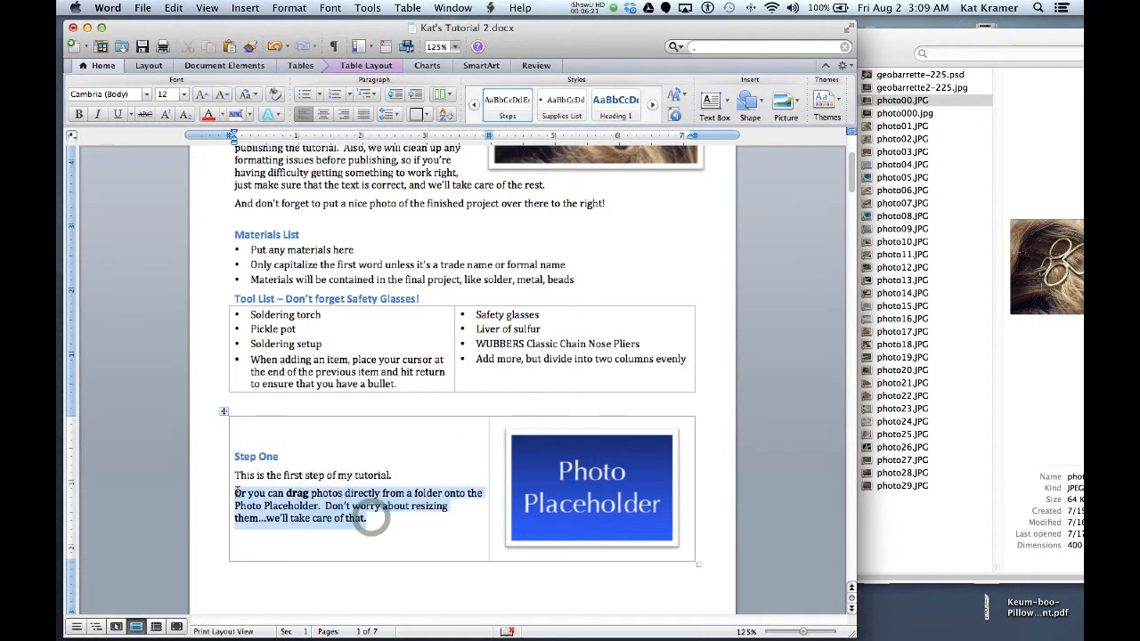
key("Delete")
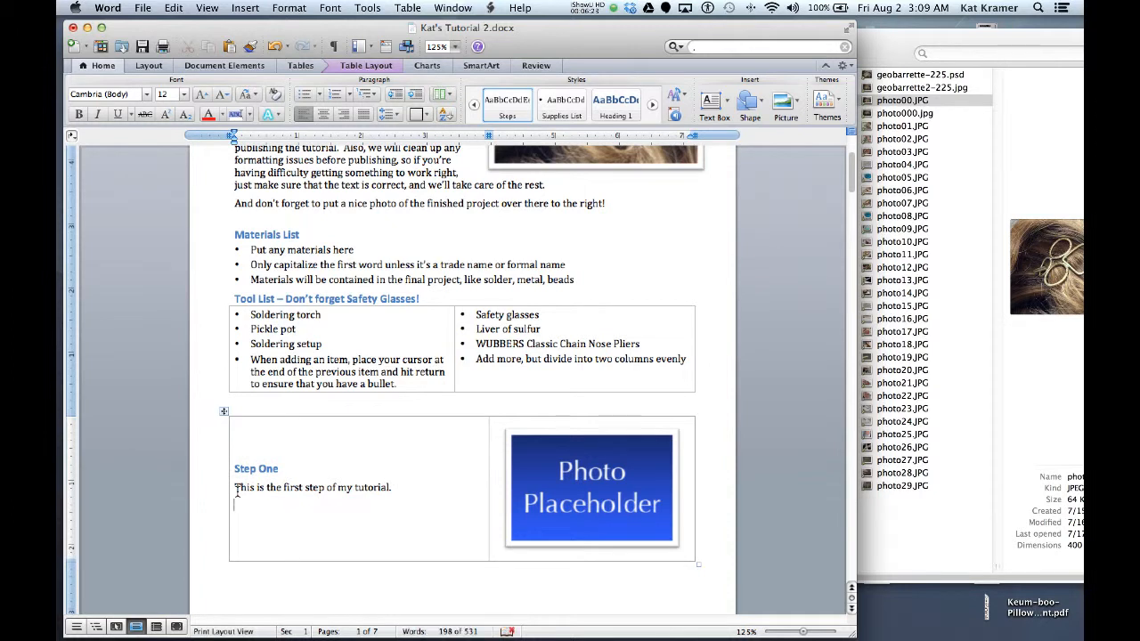
key("BackSpace")
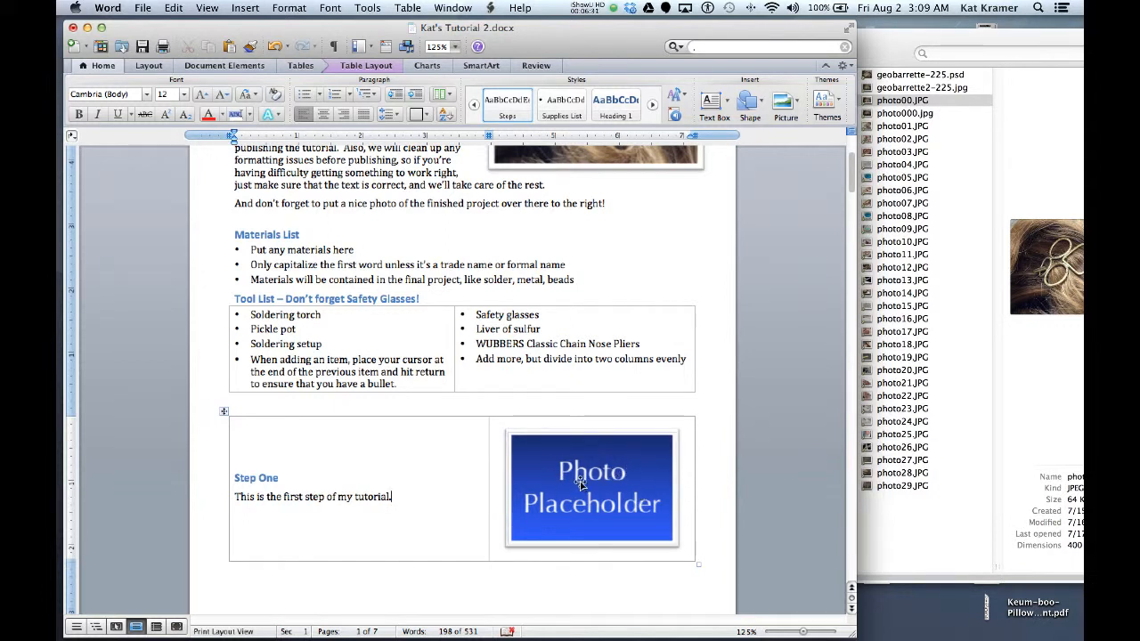
- Replace the photo placeholder beside Step One with photo01.JPG from the PHOTOS FINAL folder
left_click(961, 122)
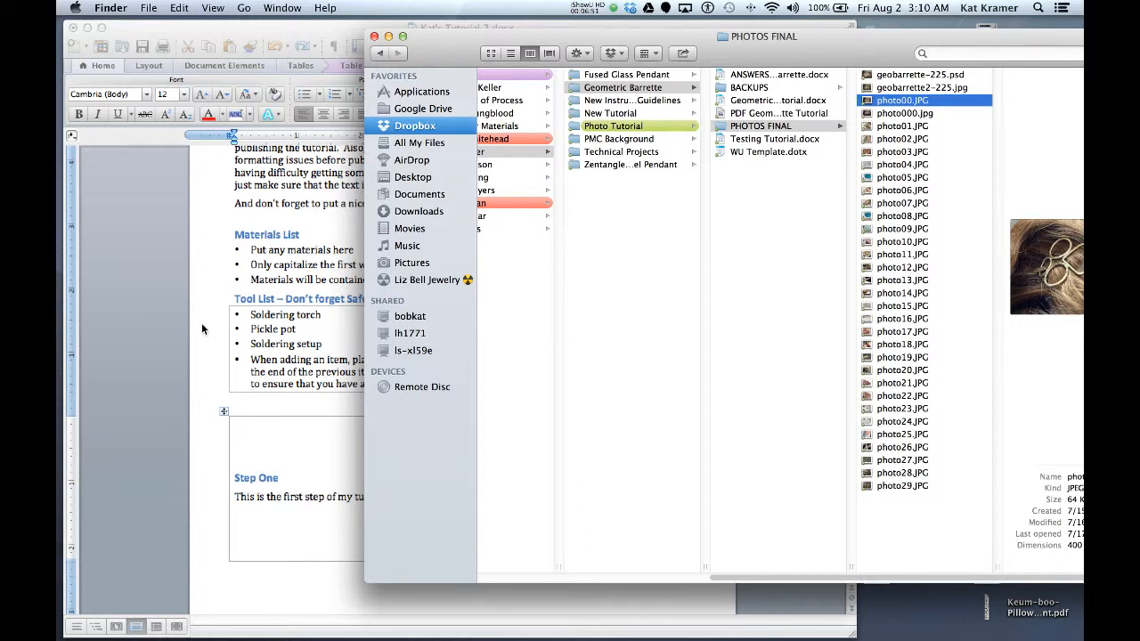
left_click(905, 126)
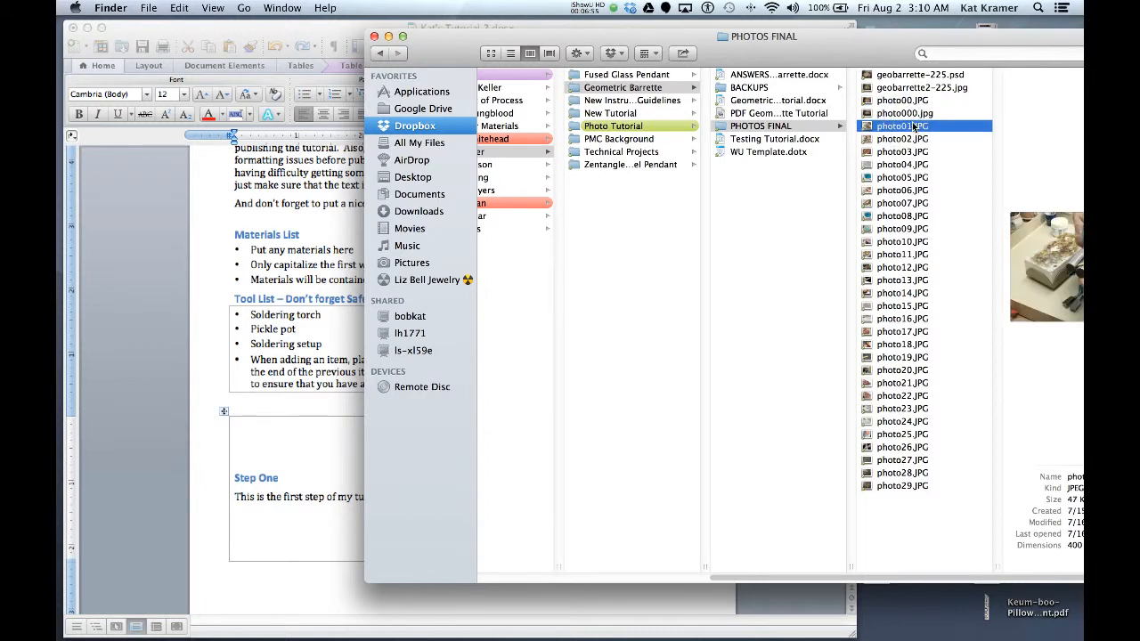
left_click(155, 316)
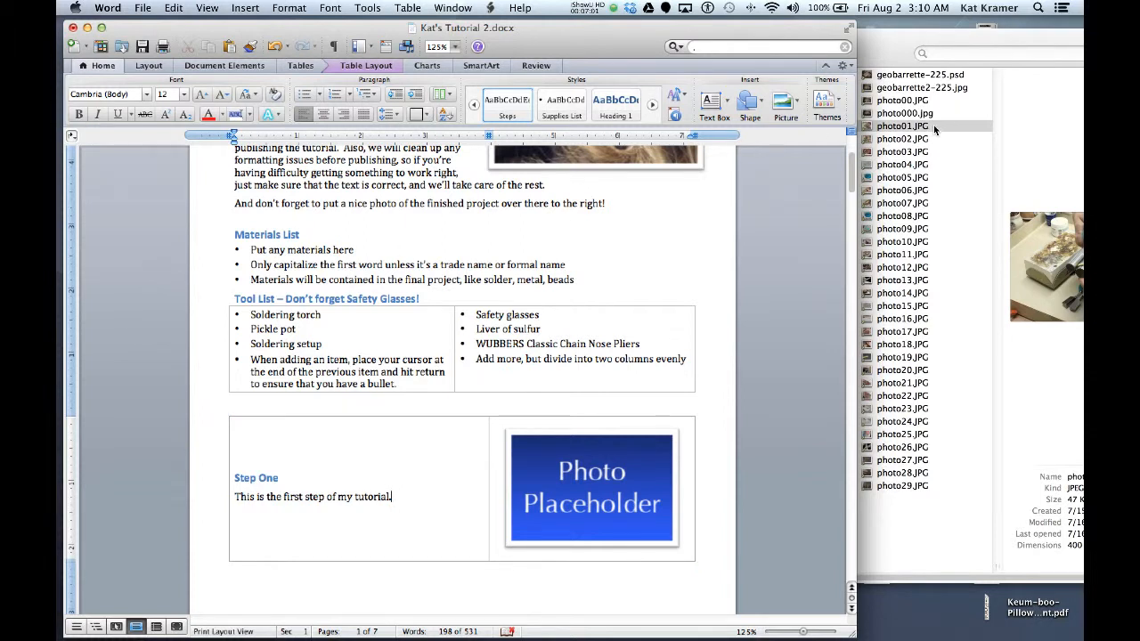
left_click_drag(935, 127, 595, 492)
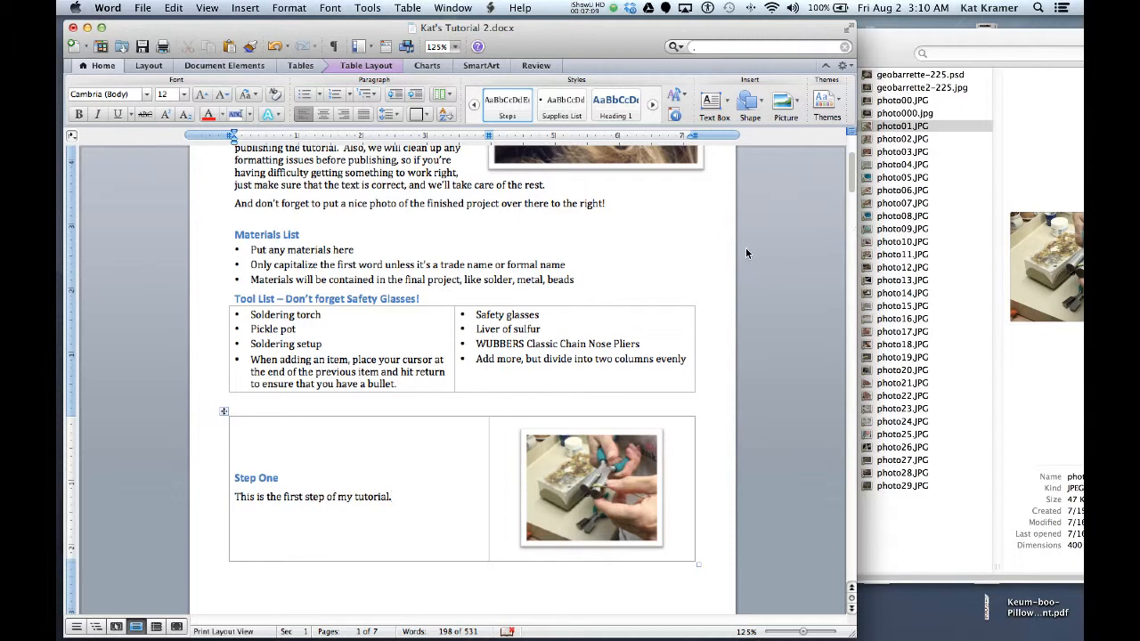
- Replace the photo placeholder beside How to Add Subtitles with photo02.JPG from the PHOTOS FINAL folder
scroll(664, 303, "down", 1)
scroll(663, 302, "down", 10)
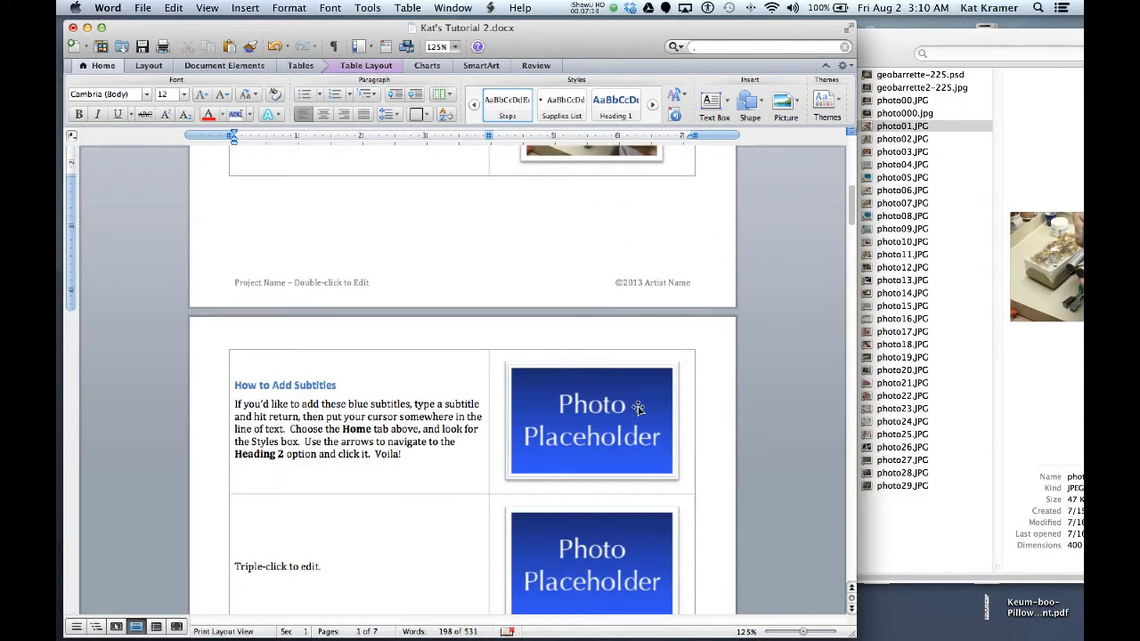
left_click(907, 142)
left_click(904, 140)
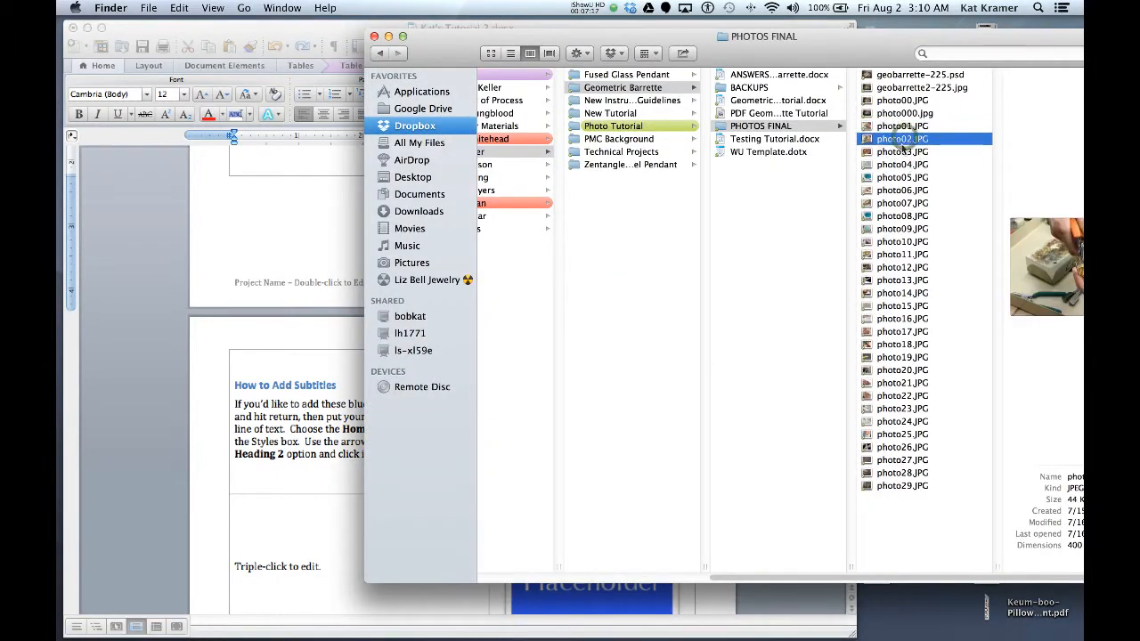
left_click(160, 288)
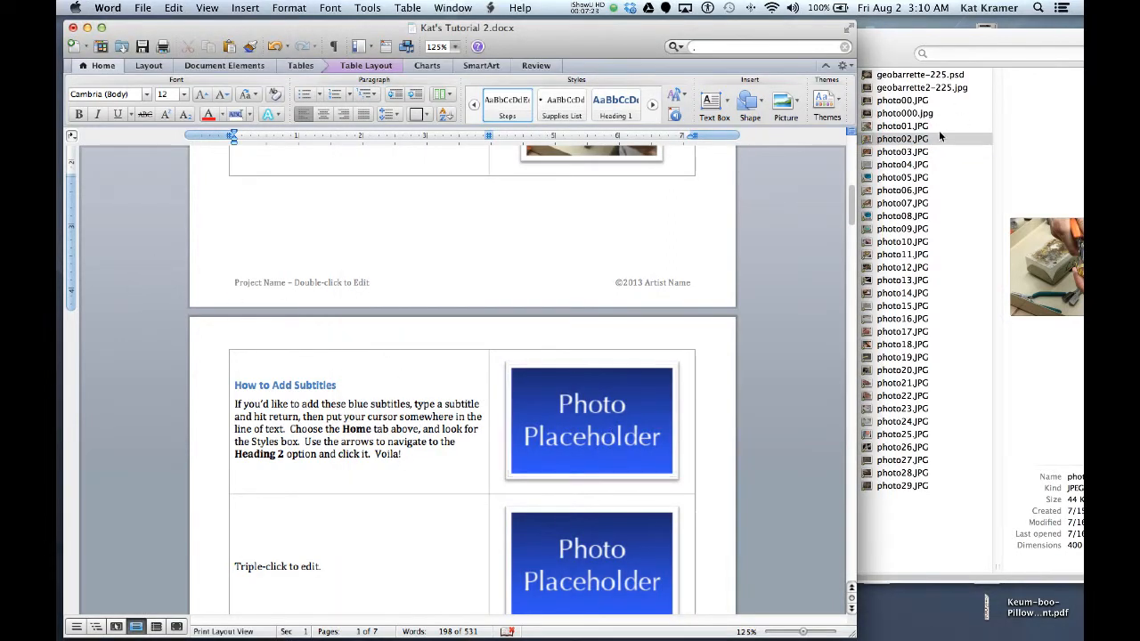
left_click_drag(917, 143, 614, 398)
scroll(633, 386, "down", 6)
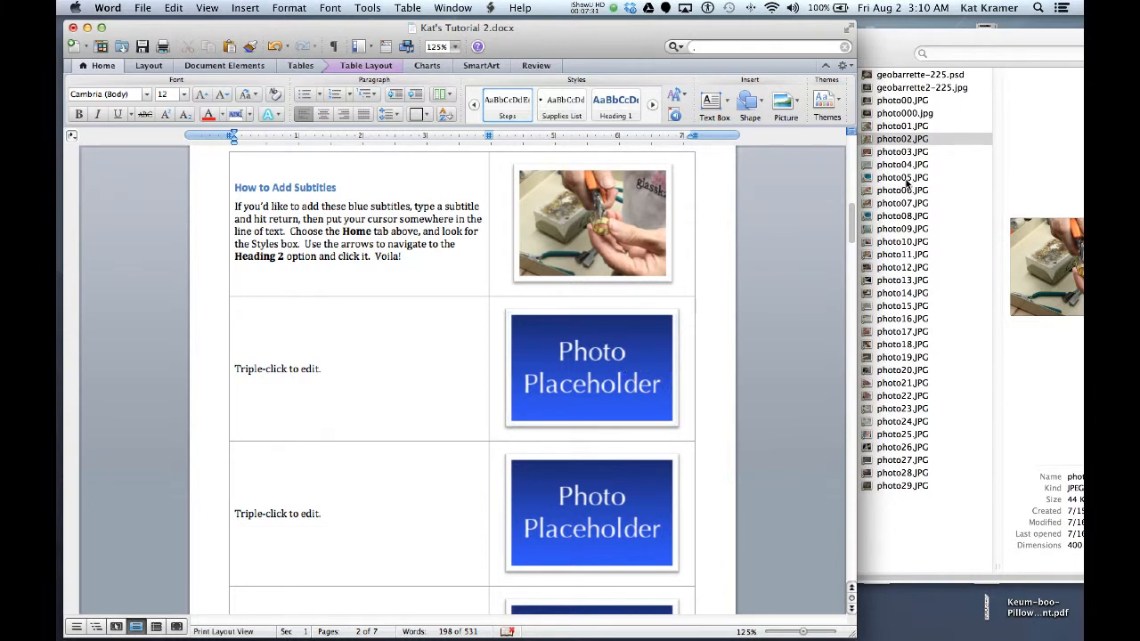
- Replace the photo placeholders in the two rows below How to Add Subtitles with photo03.JPG and photo04.JPG
left_click_drag(907, 141, 632, 359)
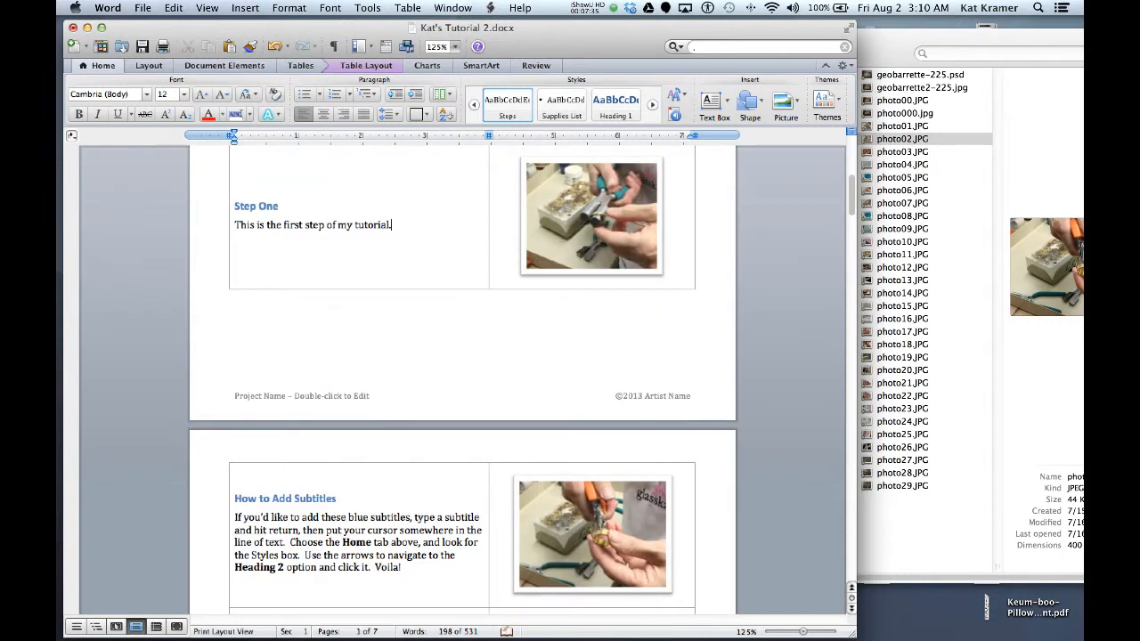
scroll(588, 346, "up", 4)
scroll(588, 345, "down", 10)
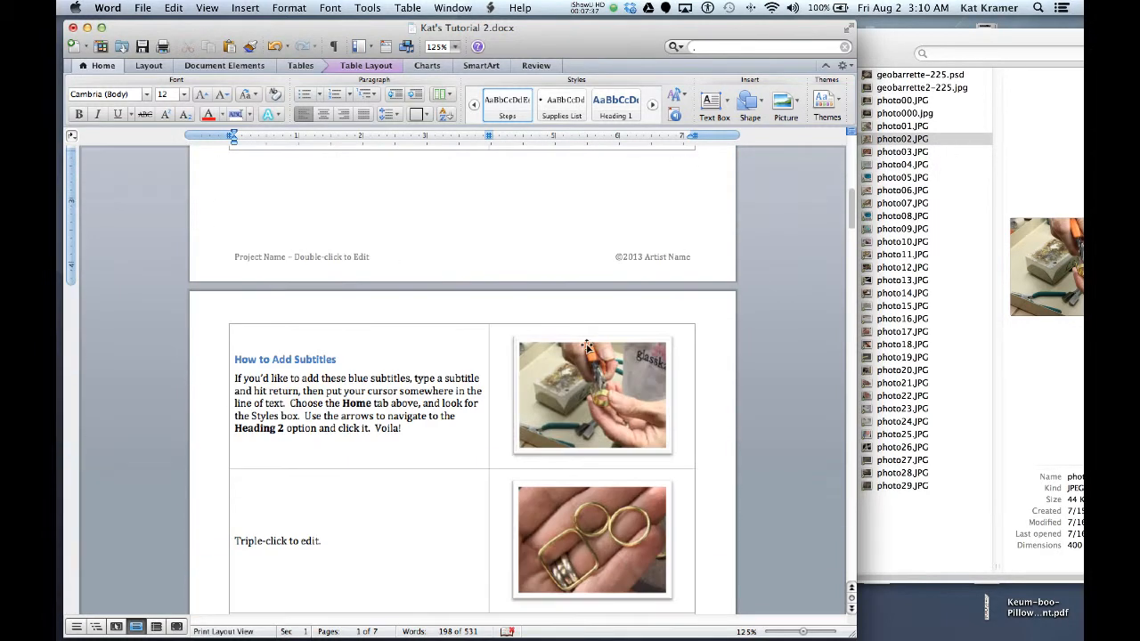
scroll(587, 346, "down", 5)
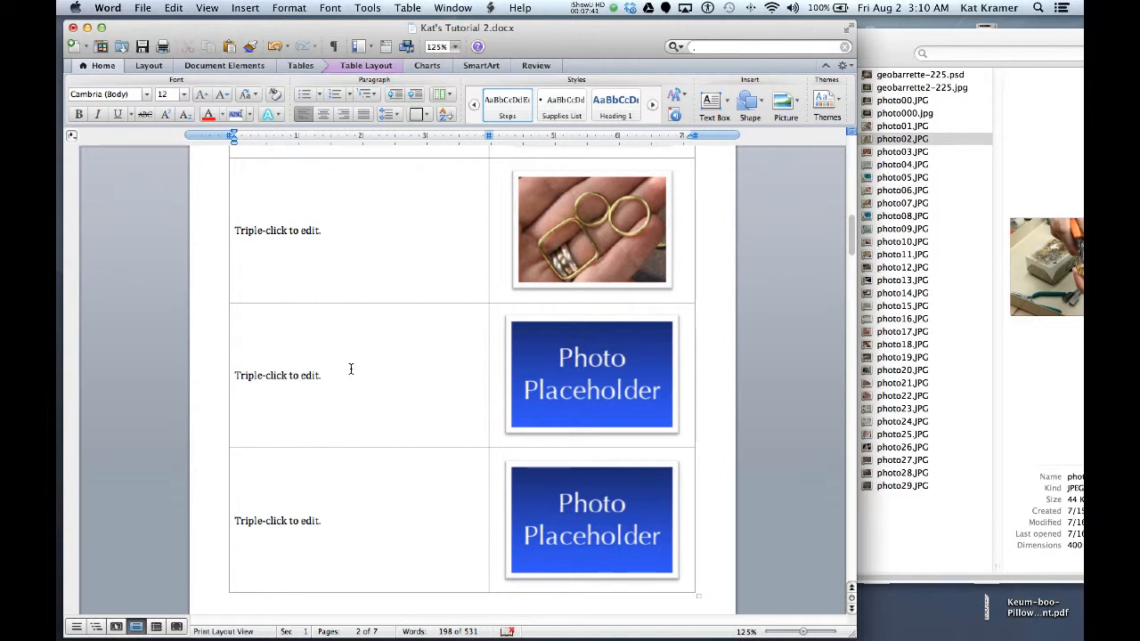
left_click_drag(910, 167, 675, 360)
scroll(685, 353, "up", 12)
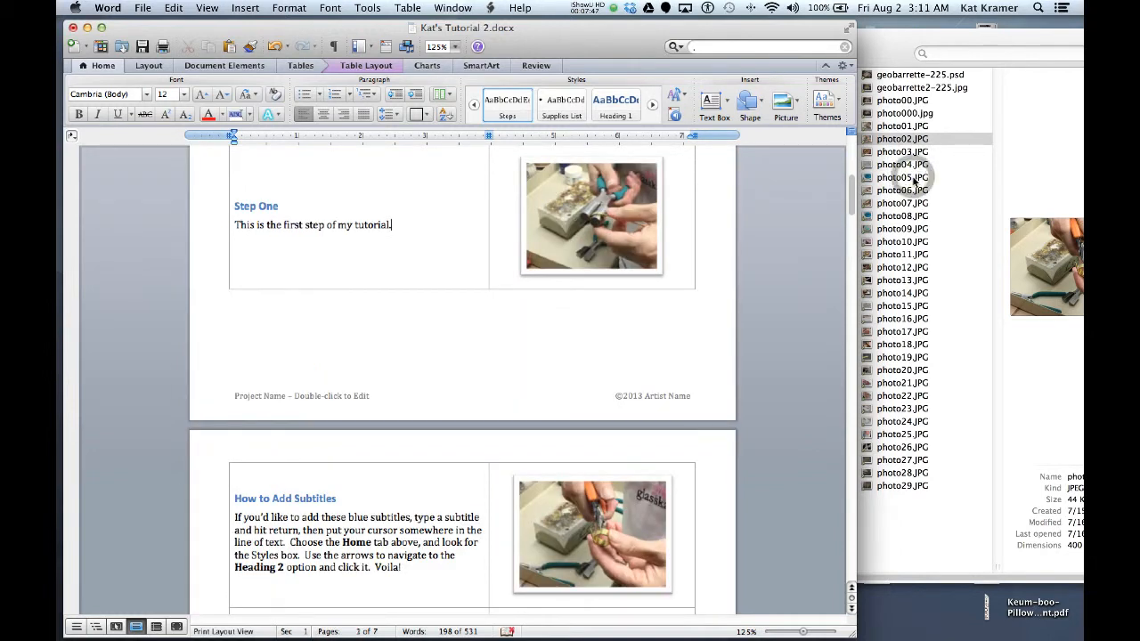
- Replace the placeholder in page 2's last row with photo05.JPG and the one in page 3's first row with photo06.JPG
left_click(913, 177)
left_click(280, 286)
scroll(562, 325, "down", 15)
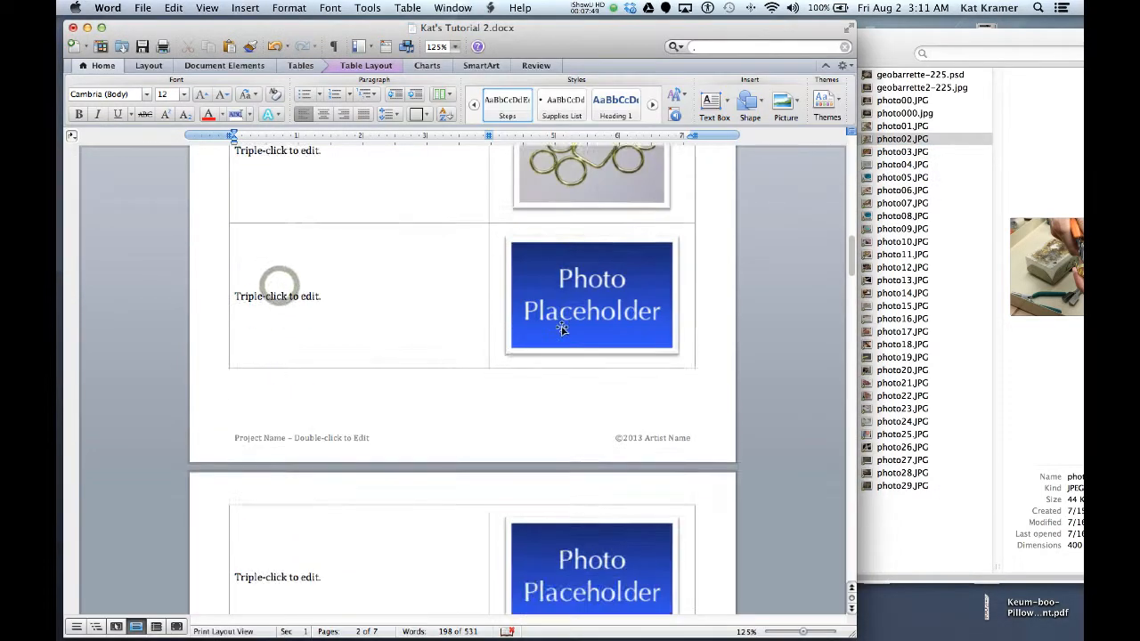
left_click(610, 309)
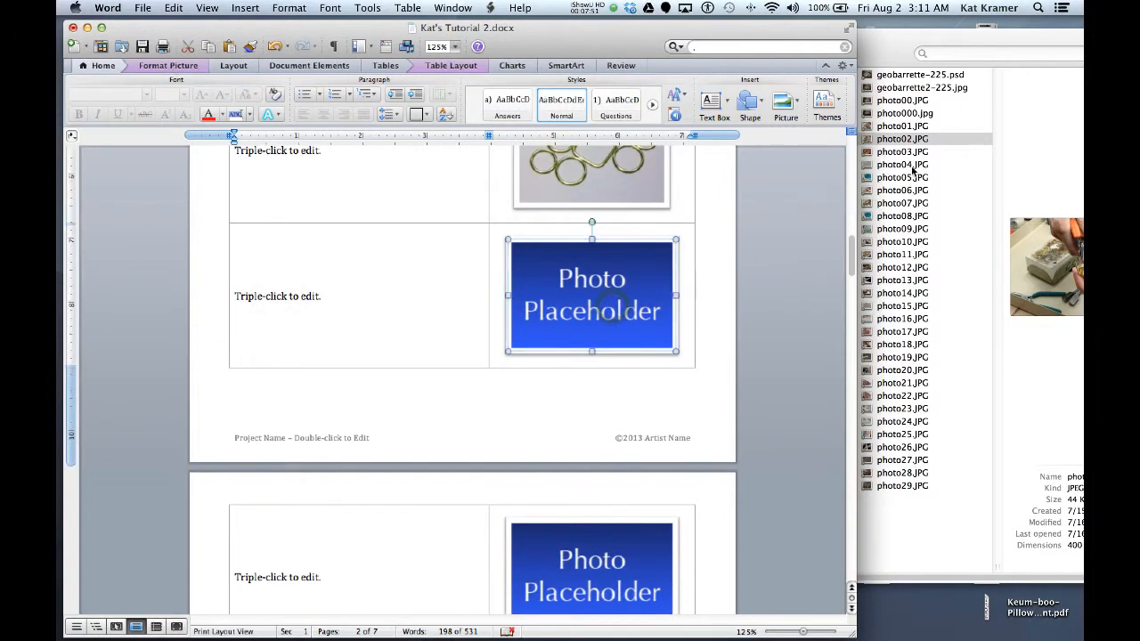
left_click_drag(914, 181, 617, 319)
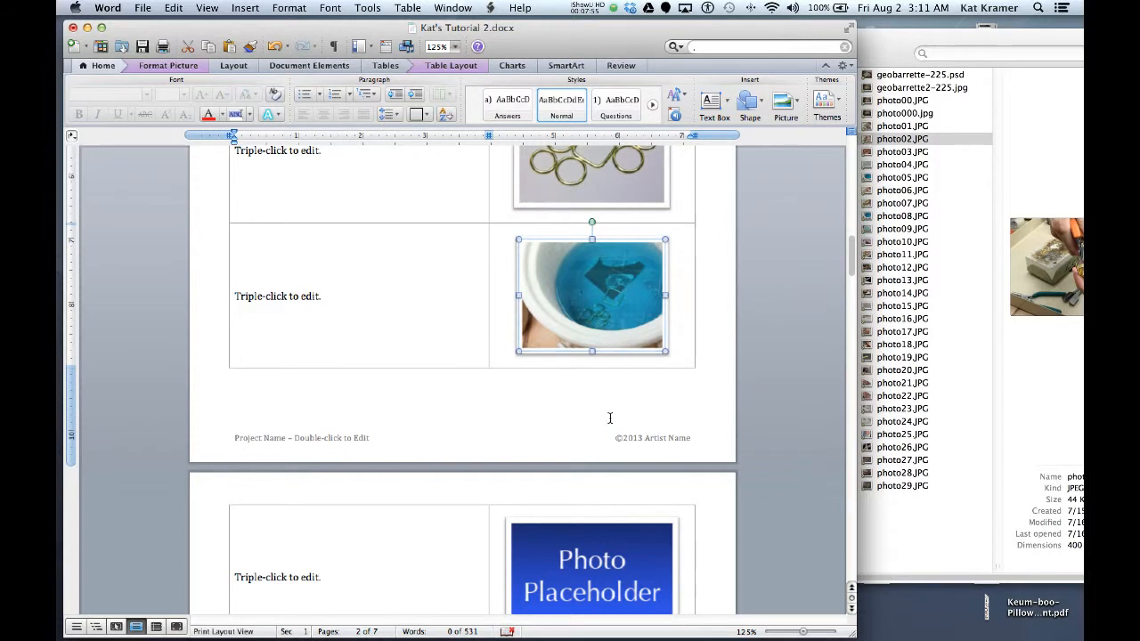
scroll(587, 454, "down", 3)
left_click(556, 499)
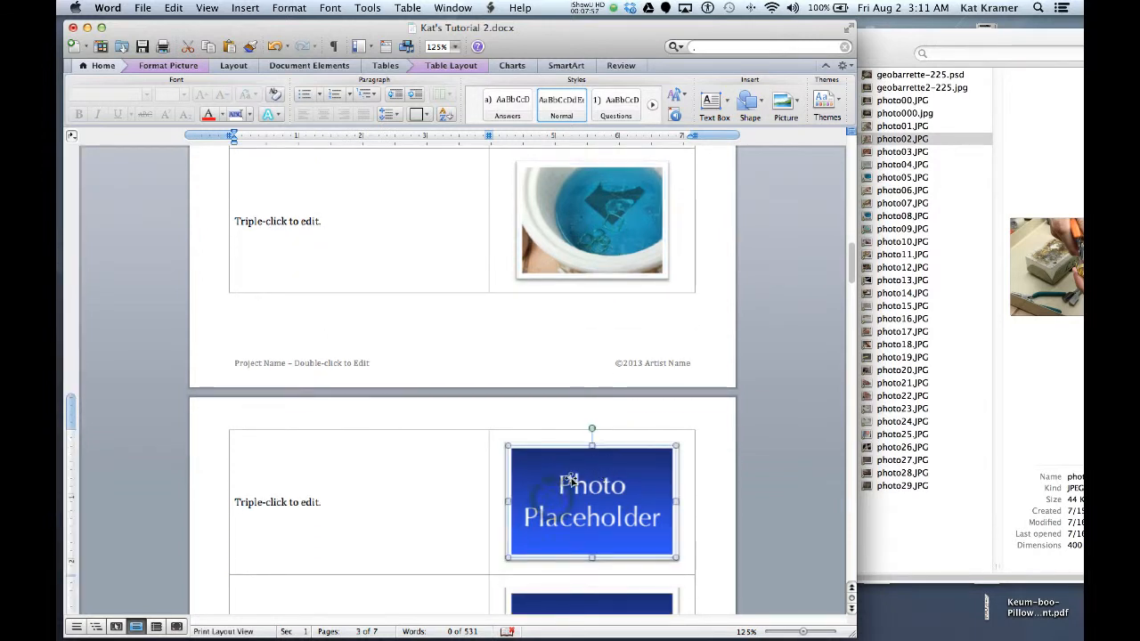
left_click_drag(915, 190, 657, 466)
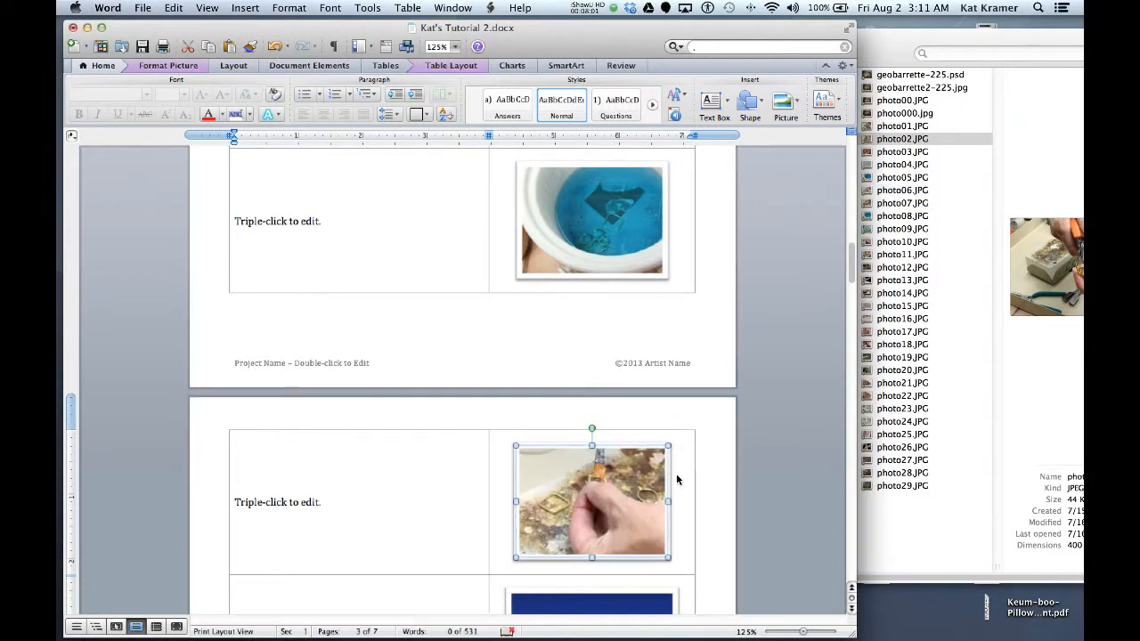
- Set the width of the Step One photo to 2.7 inches
scroll(418, 374, "up", 10)
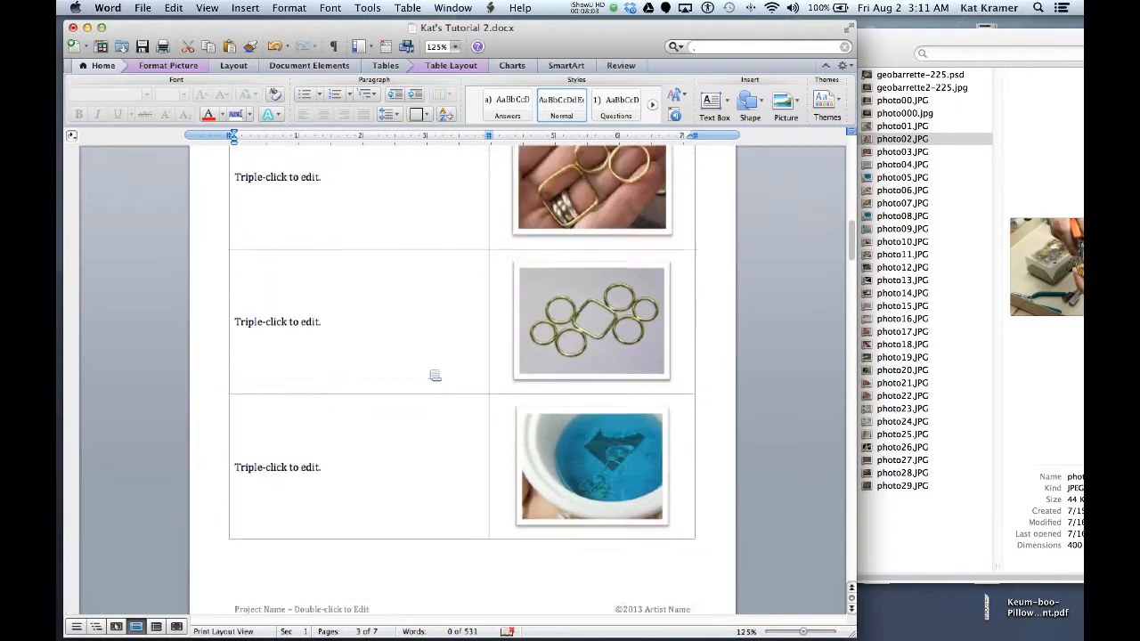
scroll(430, 370, "up", 3)
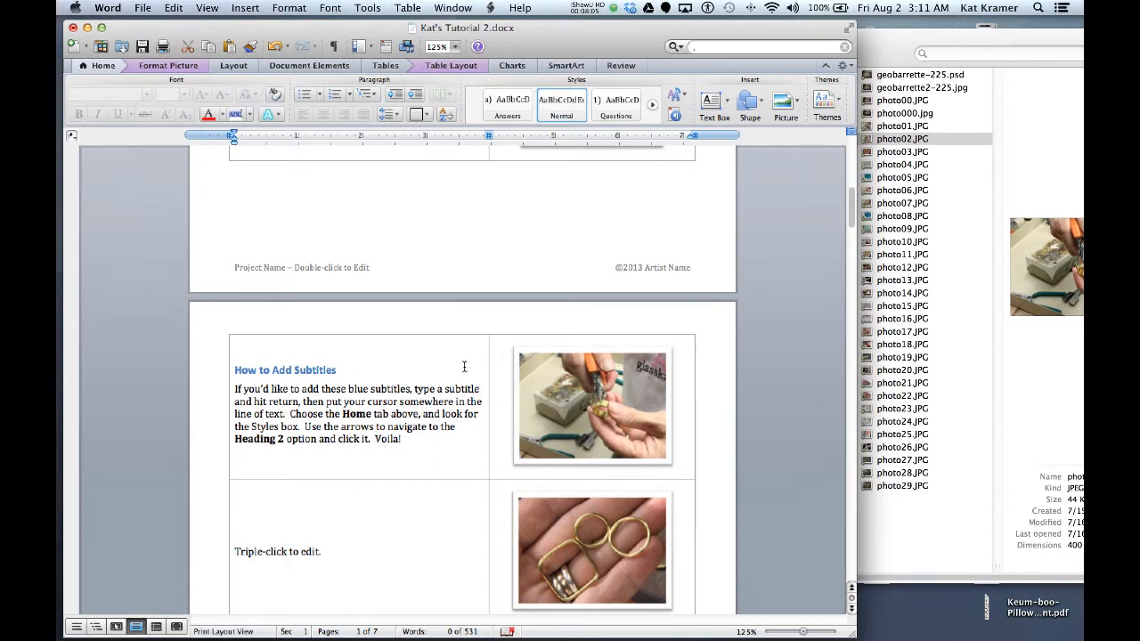
scroll(606, 379, "up", 6)
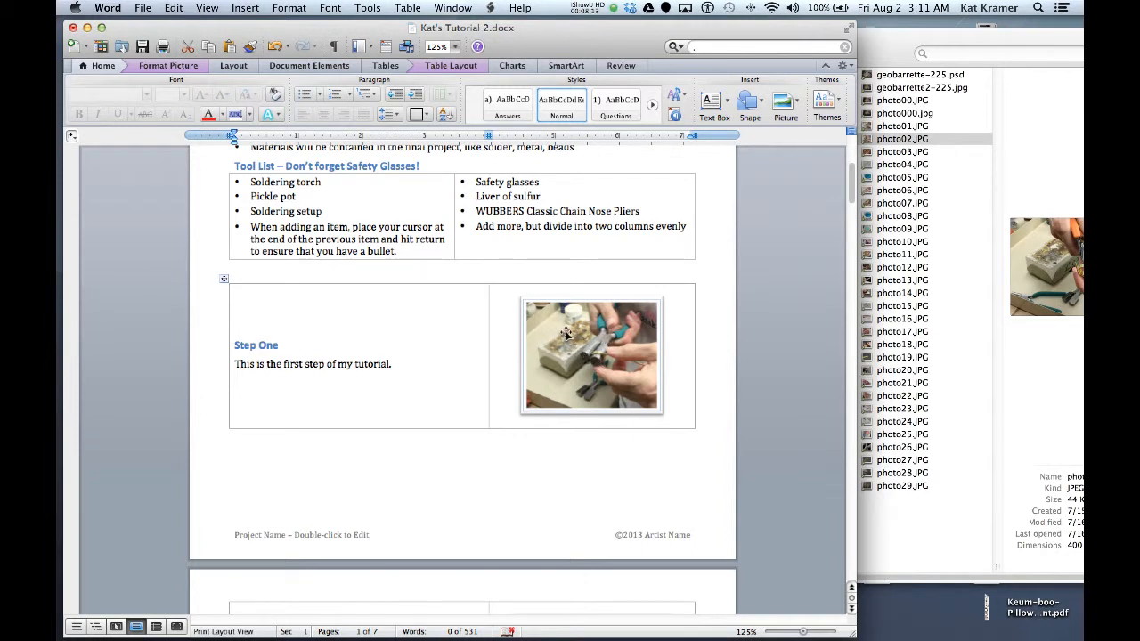
left_click(565, 331)
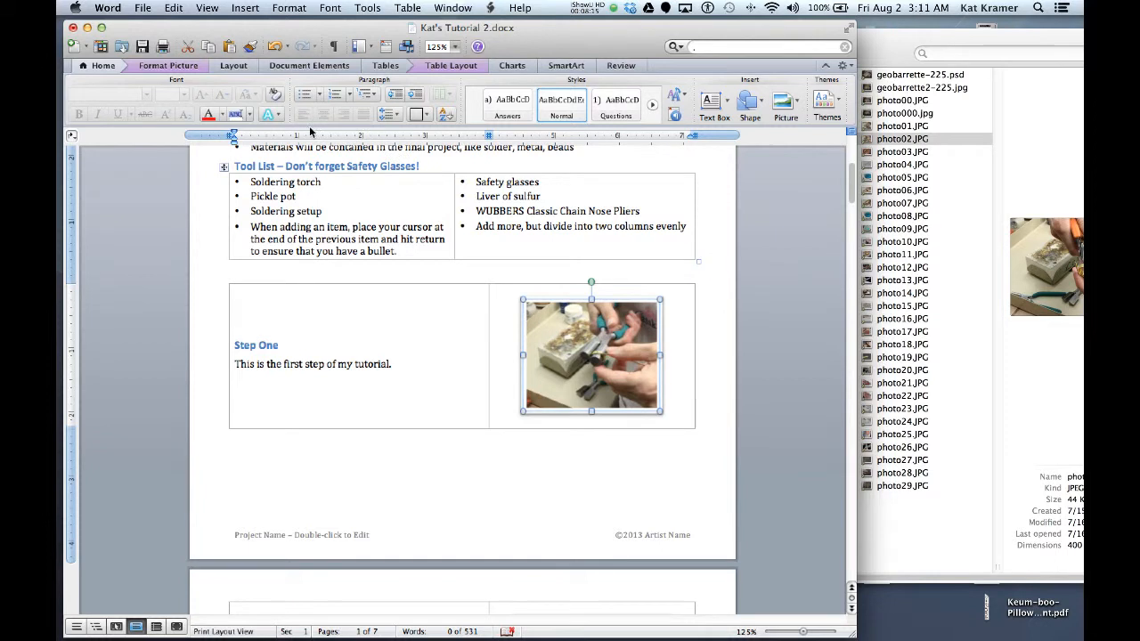
left_click(169, 65)
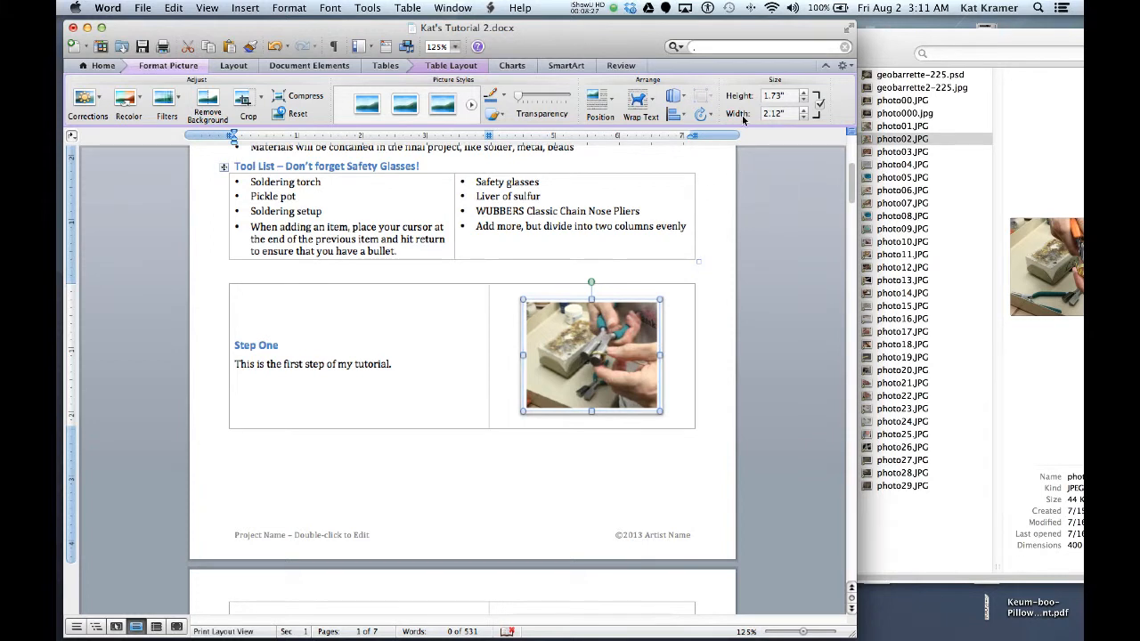
left_click(776, 114)
type("2.7")
key("Return")
- Set the width of the photo beside How to Add Subtitles to 2.7 inches
scroll(605, 389, "down", 6)
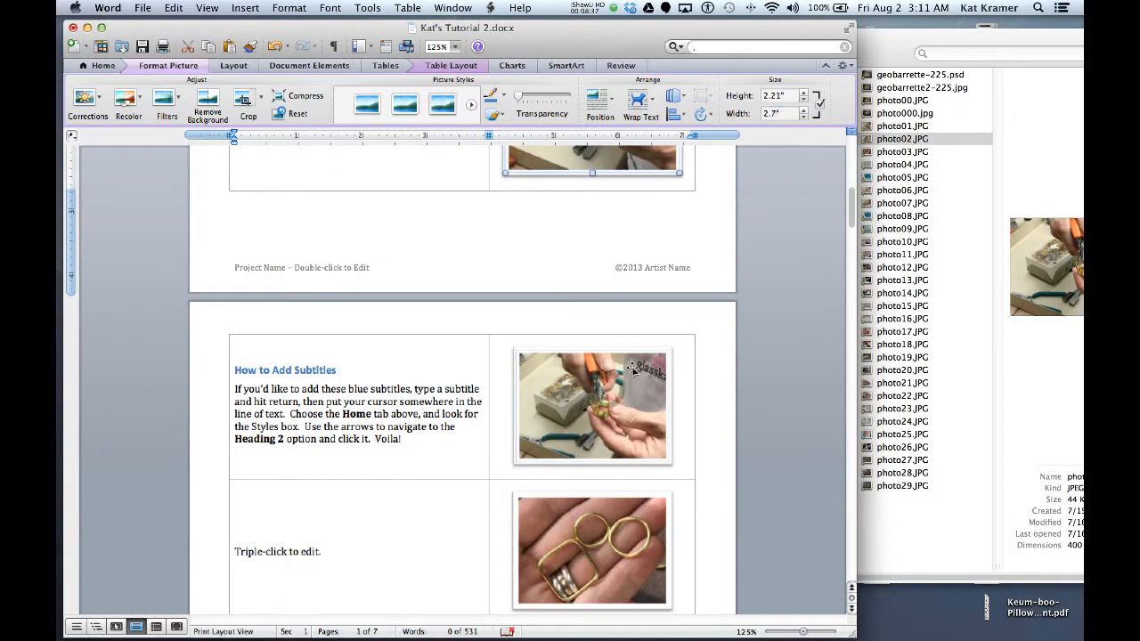
left_click(630, 369)
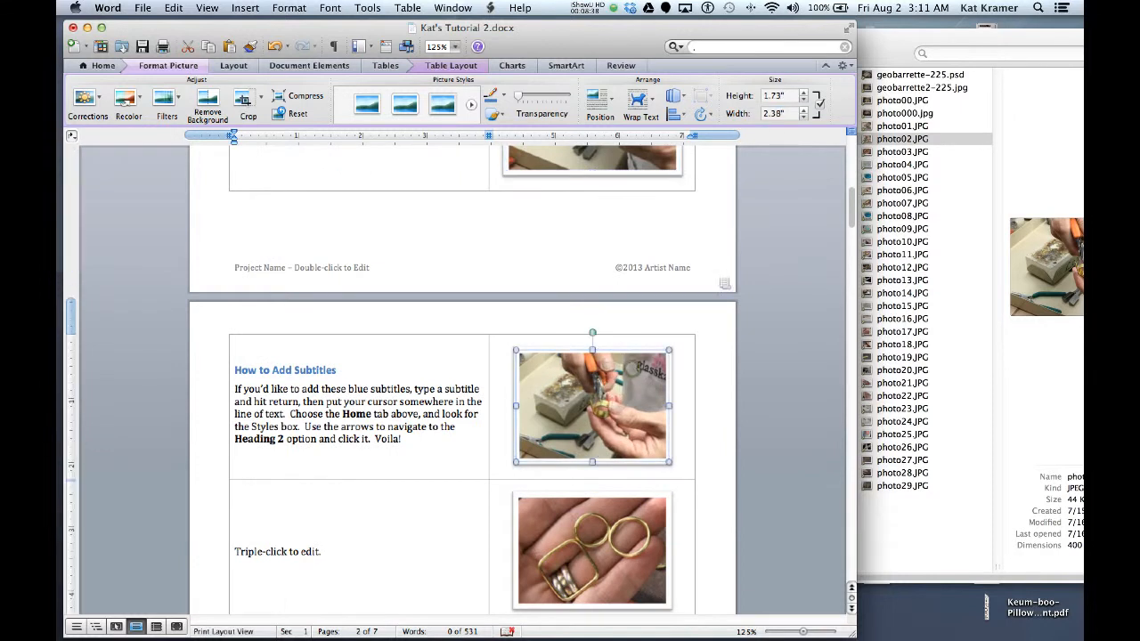
left_click(786, 114)
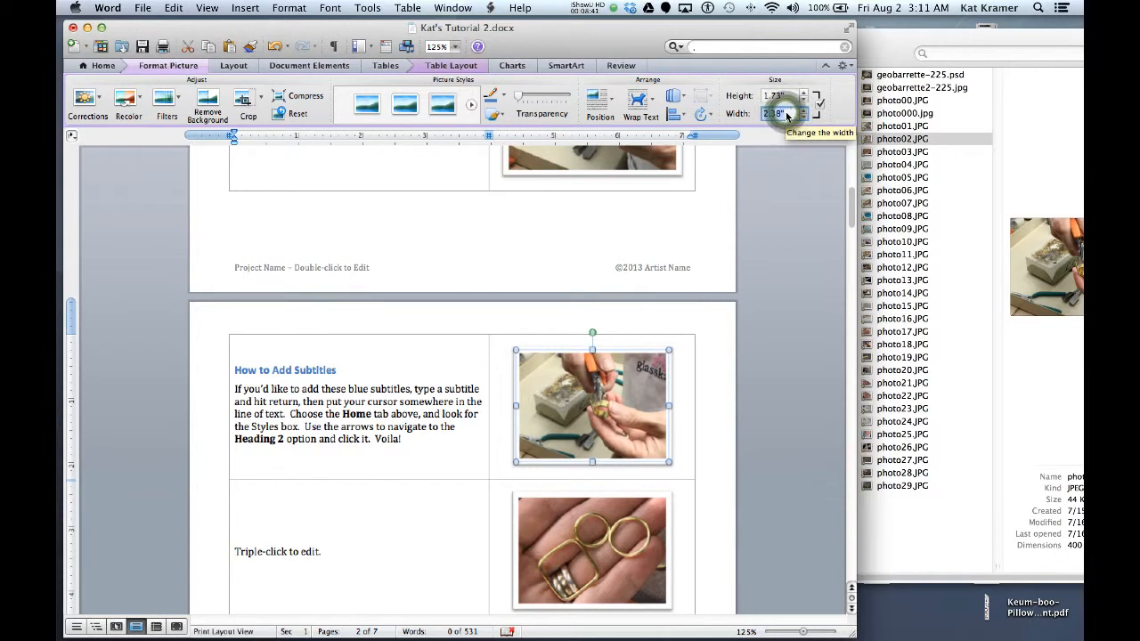
type("2.7")
key("Return")
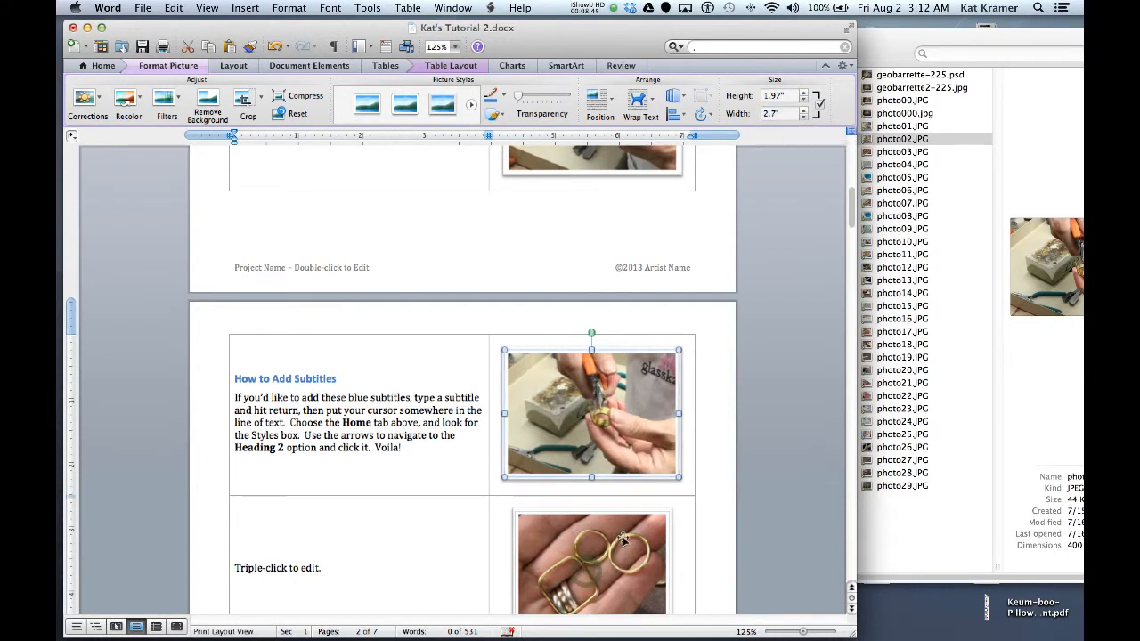
- Resize the photo of the rings held in a hand to a width of 2.7 inches
left_click(592, 579)
scroll(597, 534, "down", 3)
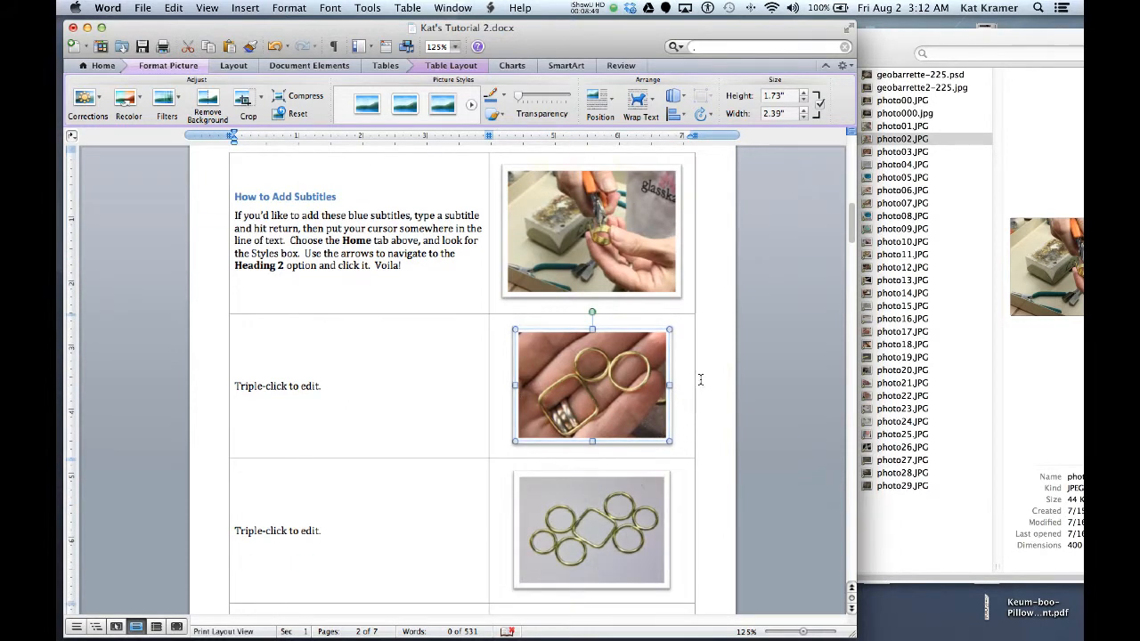
left_click(777, 113)
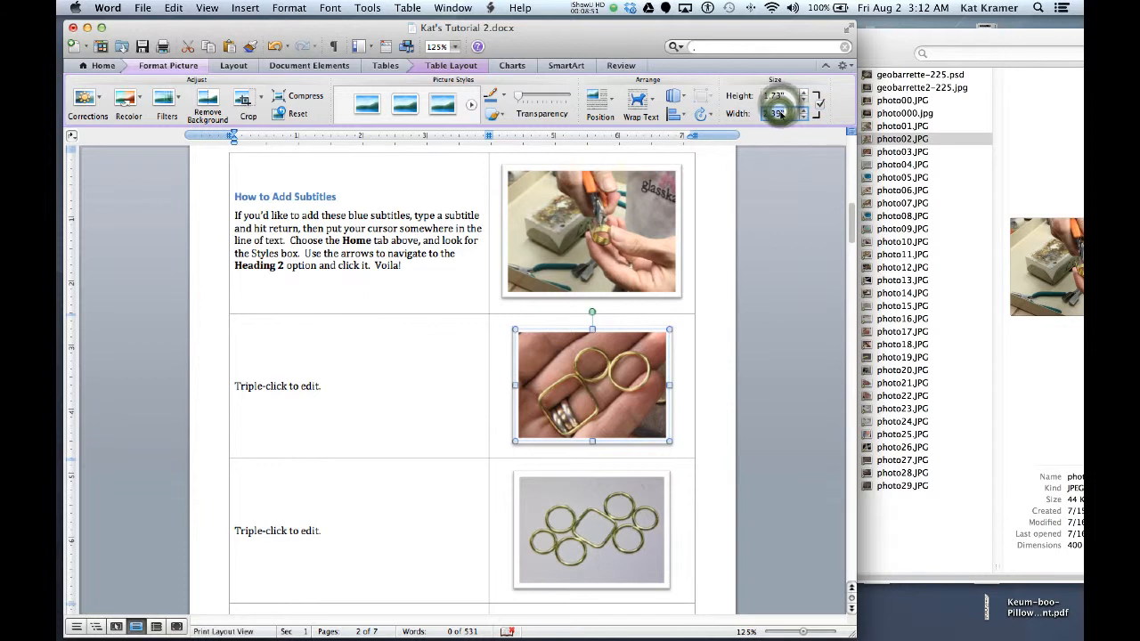
type("2.7")
key("Return")
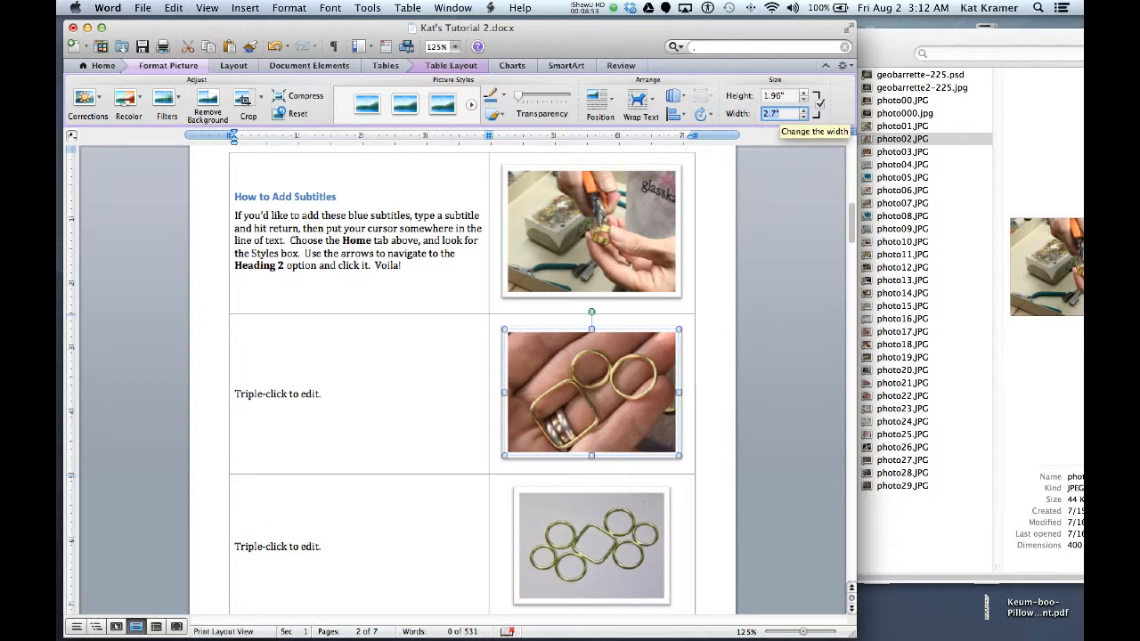
- Resize the photo of the joined ring arrangement on the grey background to a width of 2.7 inches
left_click(594, 517)
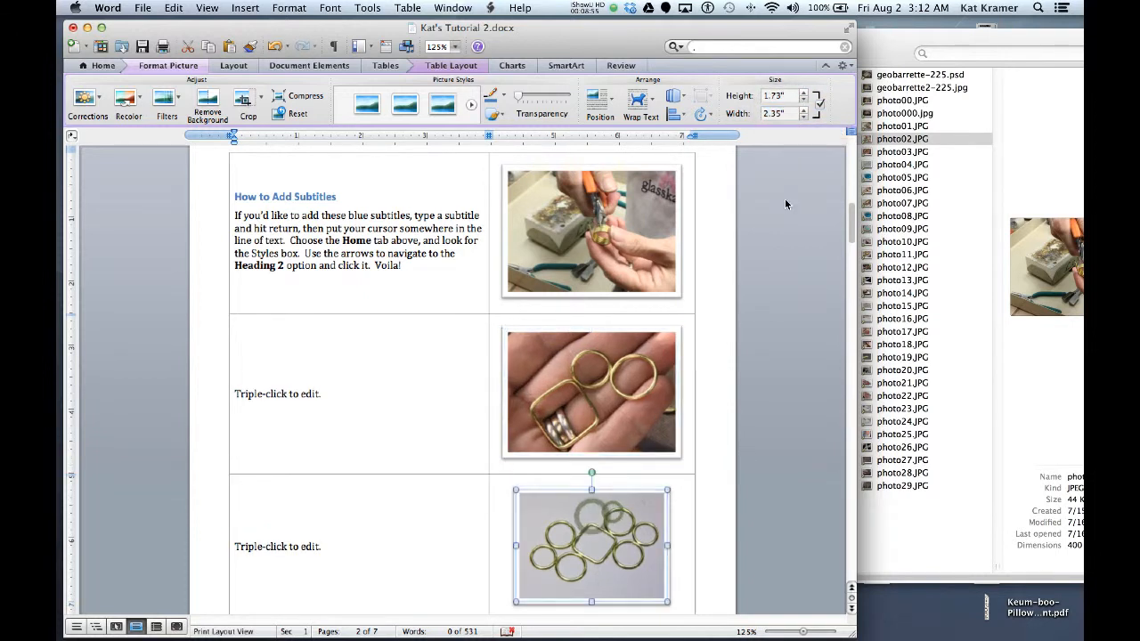
left_click(784, 113)
type("2.7")
key("Return")
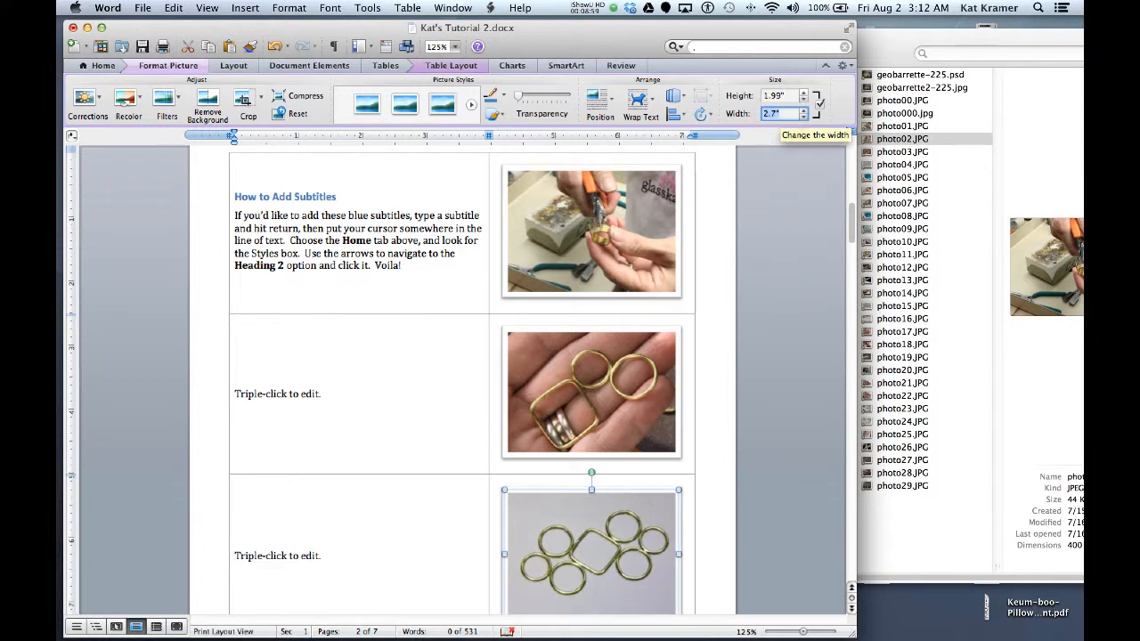
- Replace the How to Add Subtitles heading with "Step Two"
scroll(511, 506, "up", 3)
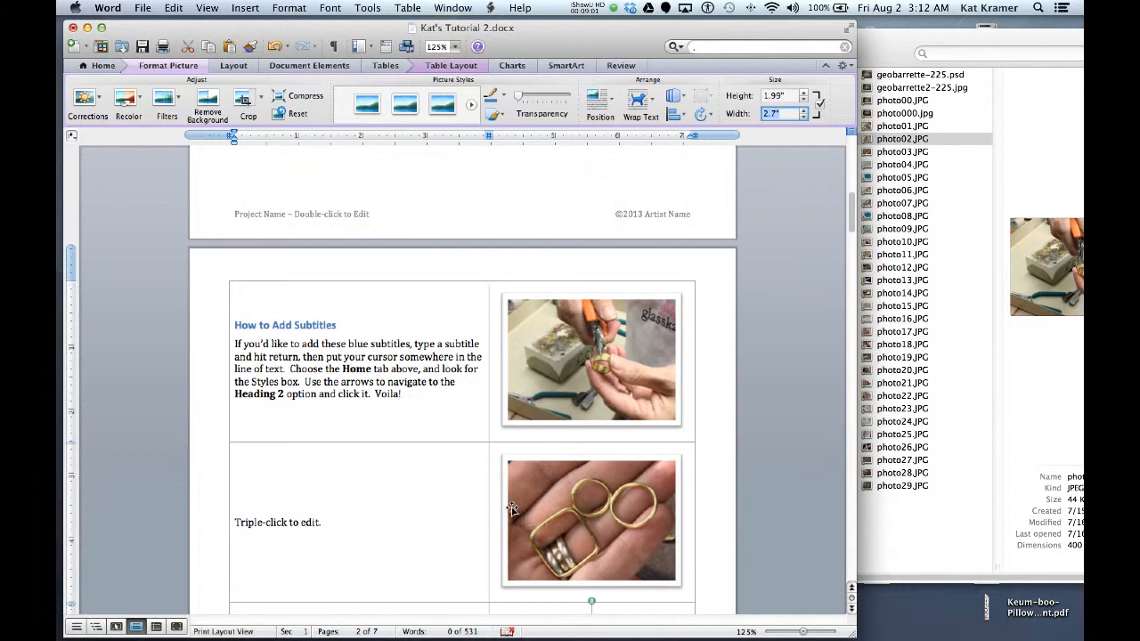
scroll(511, 506, "up", 8)
scroll(530, 509, "down", 8)
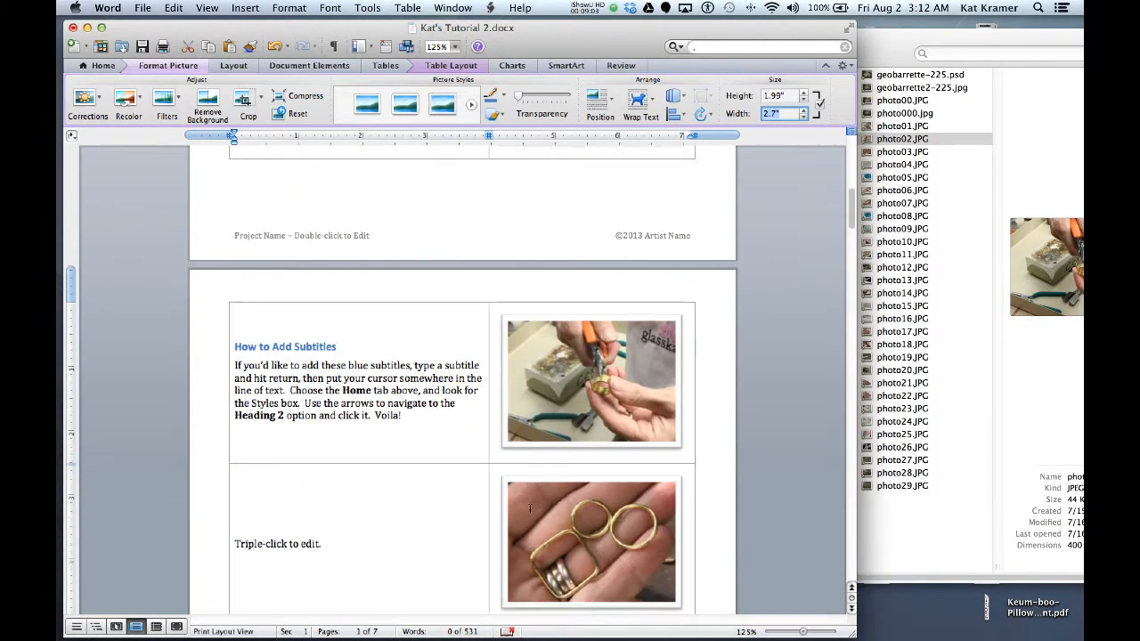
scroll(466, 507, "up", 6)
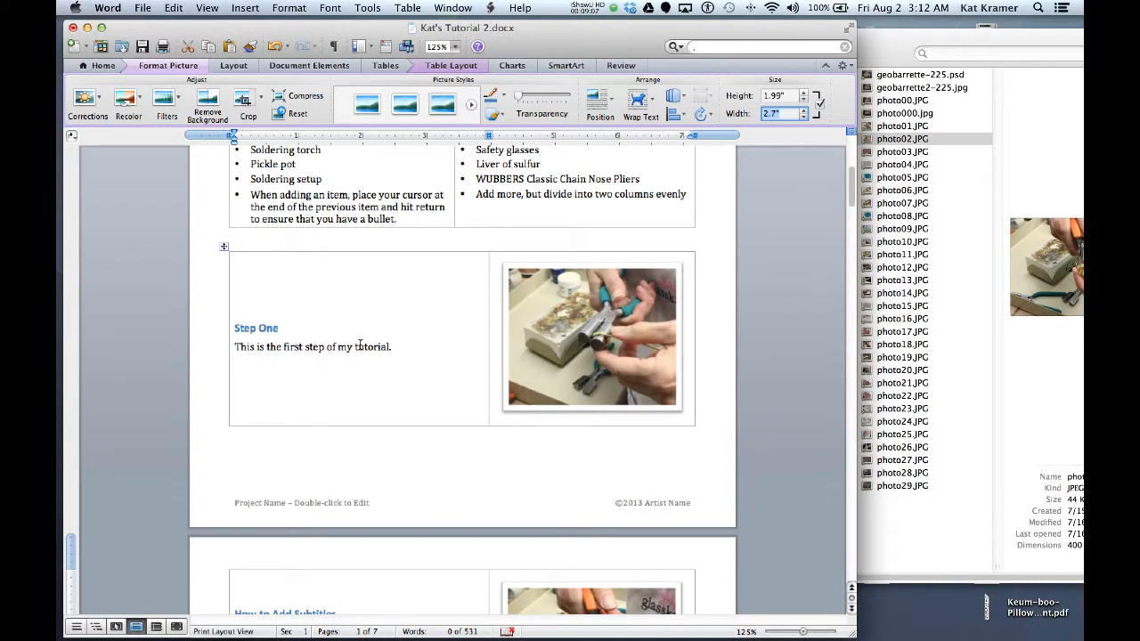
scroll(359, 345, "down", 3)
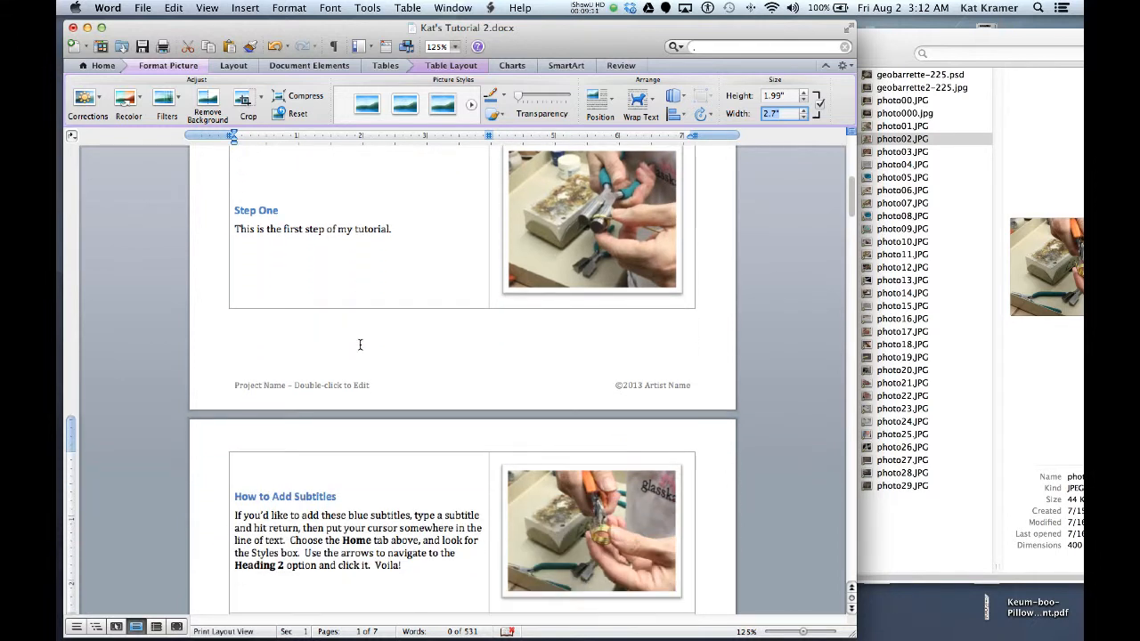
triple_click(313, 497)
type("Step Two")
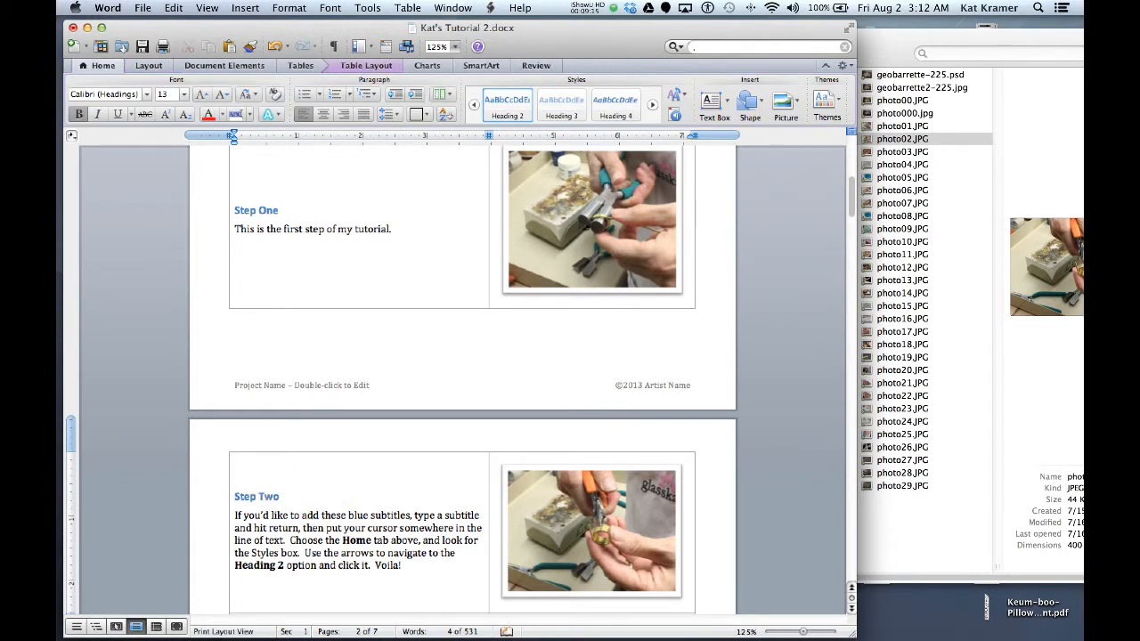
- Replace the instruction paragraph under the Step Two heading with "Here is some information for step two."
triple_click(345, 545)
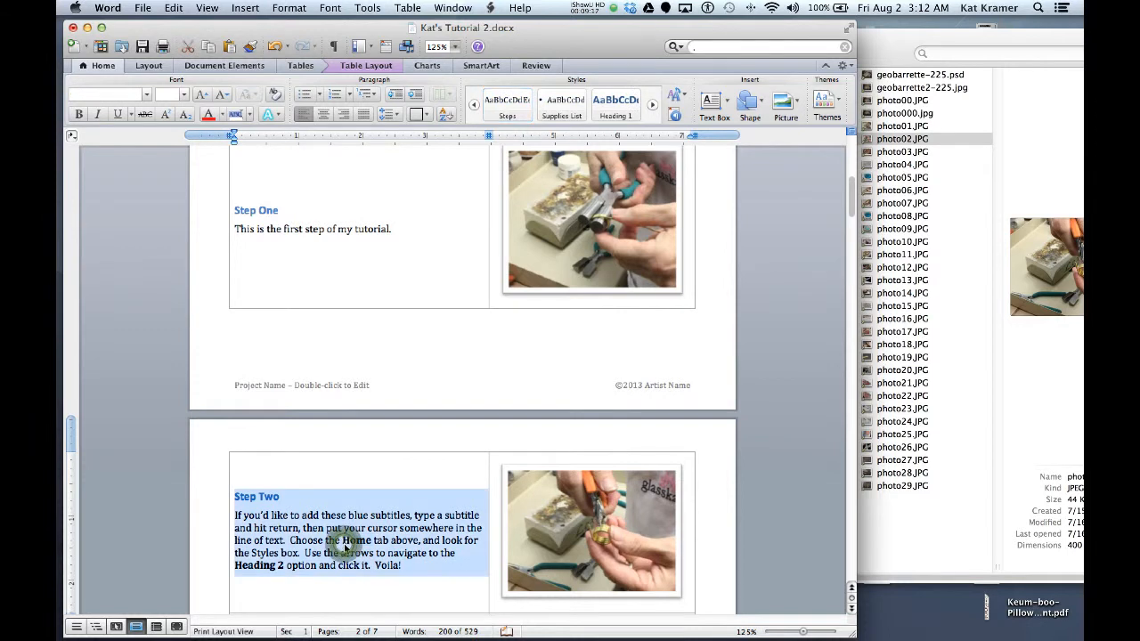
left_click(417, 566)
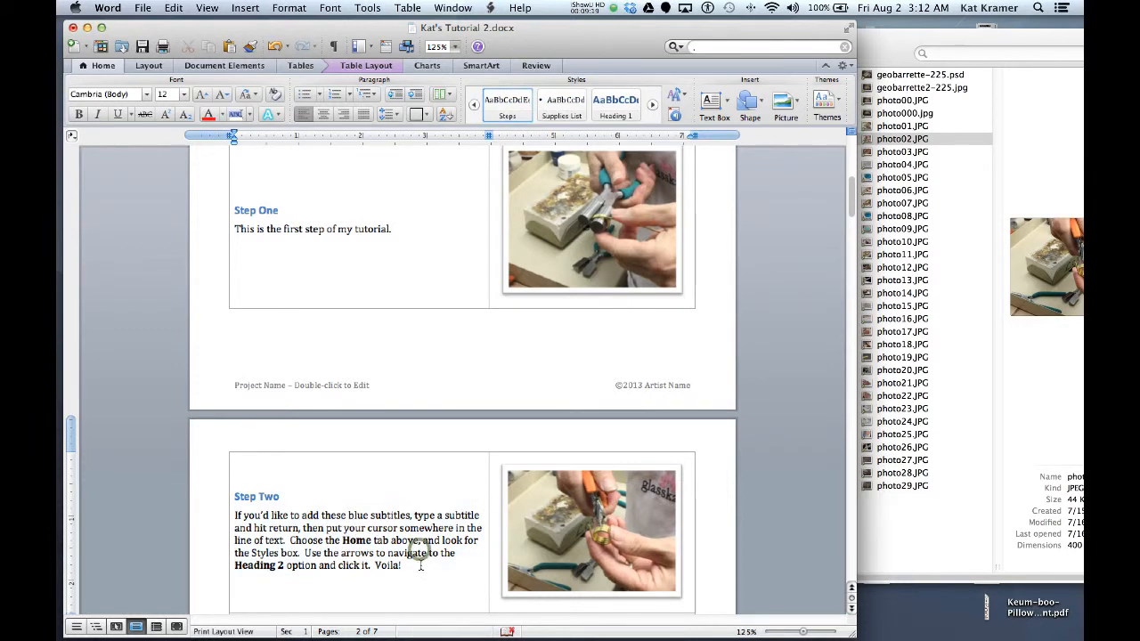
left_click_drag(418, 566, 236, 524)
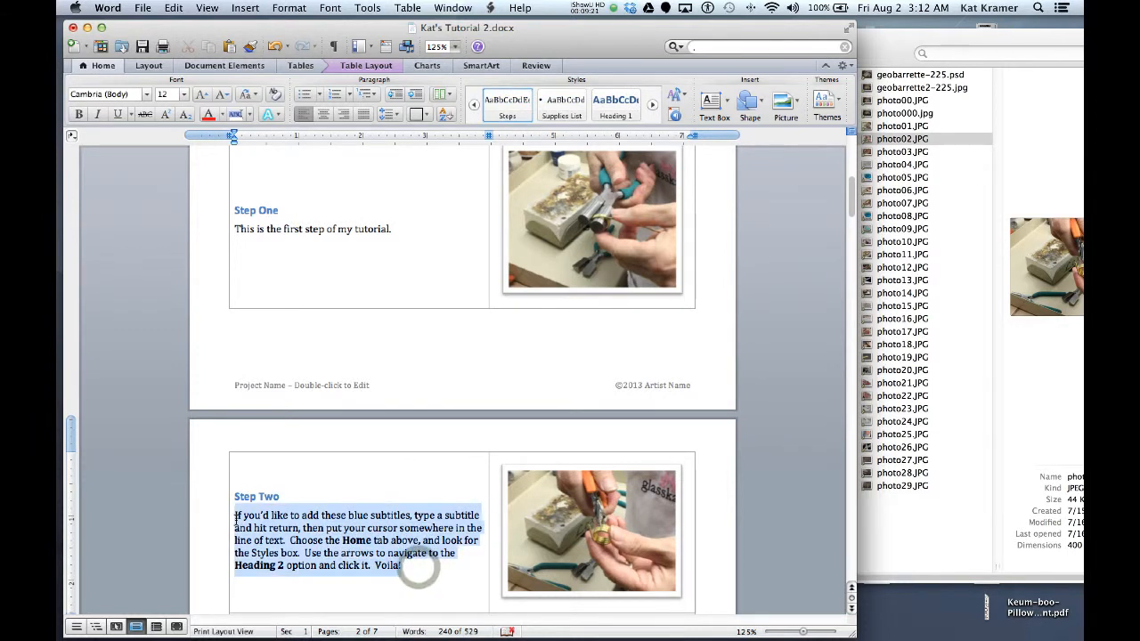
type("Here is some information")
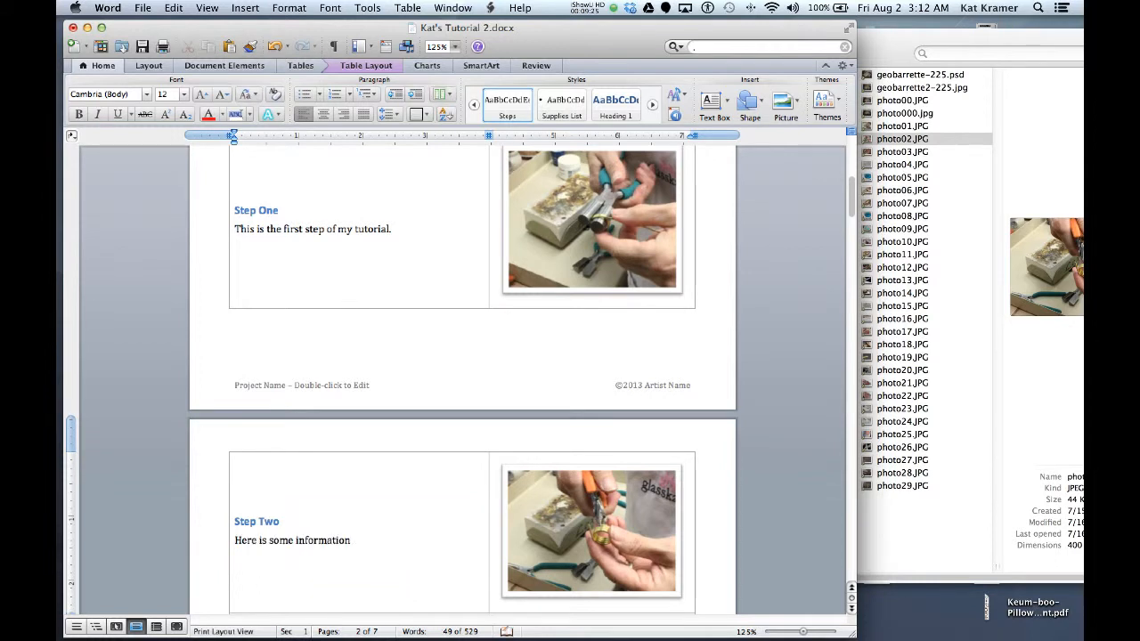
type(" for step two.")
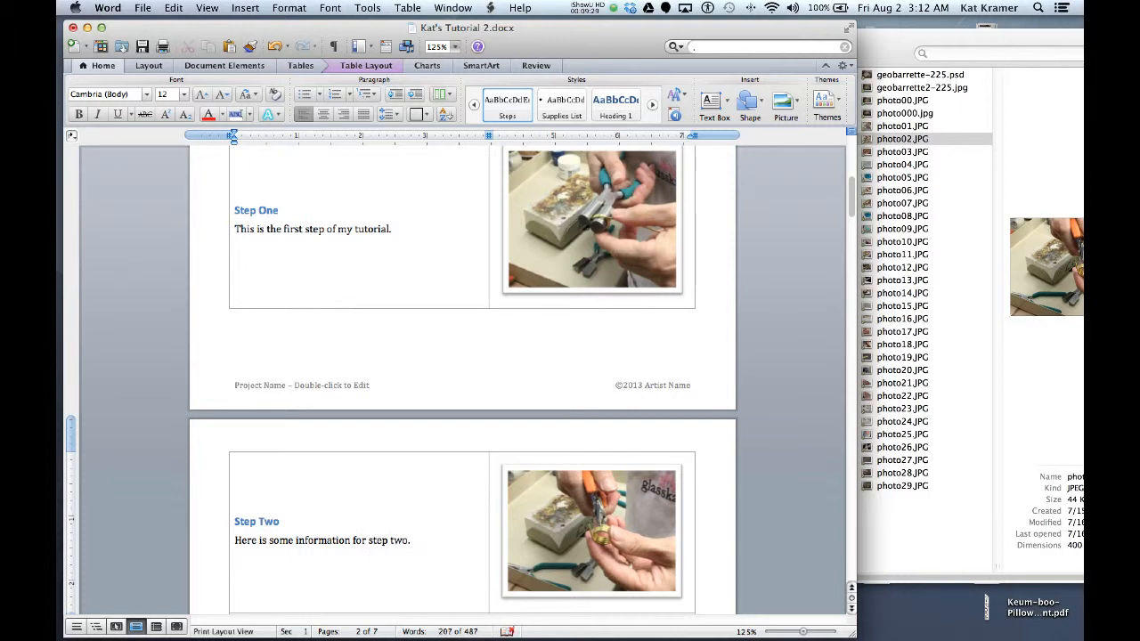
- Extend the Step Two paragraph with about two lines of random filler text and add a second filler paragraph starting "Ka jdf; ajsdkl"
type("  dka jdkflajdkfajkdlfkadfjak;sldjfkasdjfka;sdsajkdlf ;jkasld fjaksd fjakdls; fjaksl")
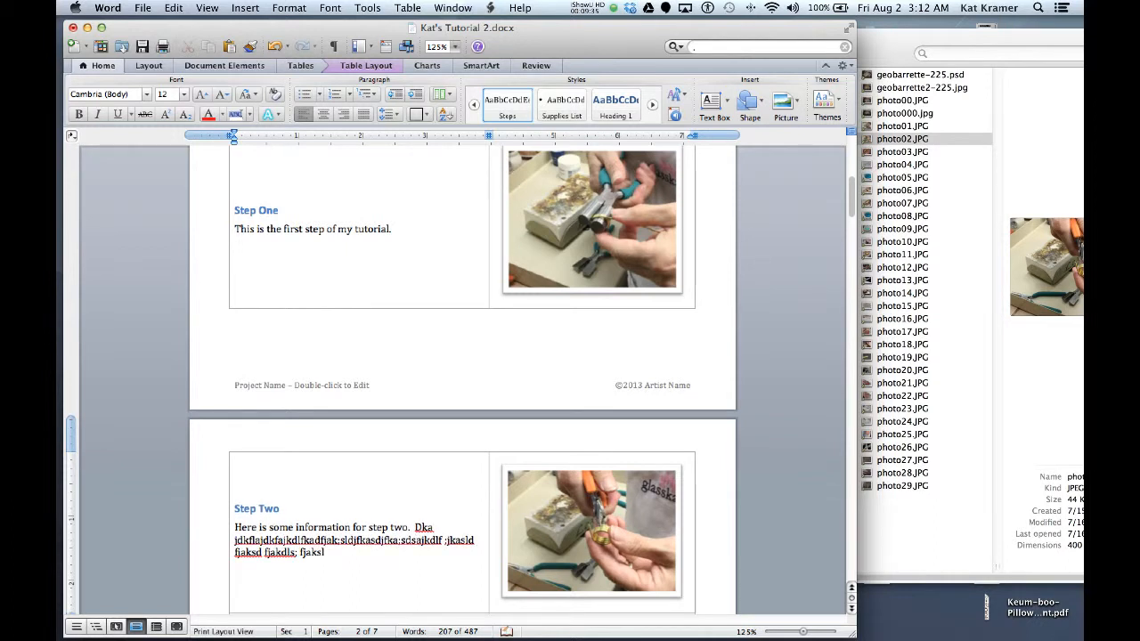
key("Return")
type("Ka jdf; ajsdkl fajs;dfajksd lf;jaksldfjakl")
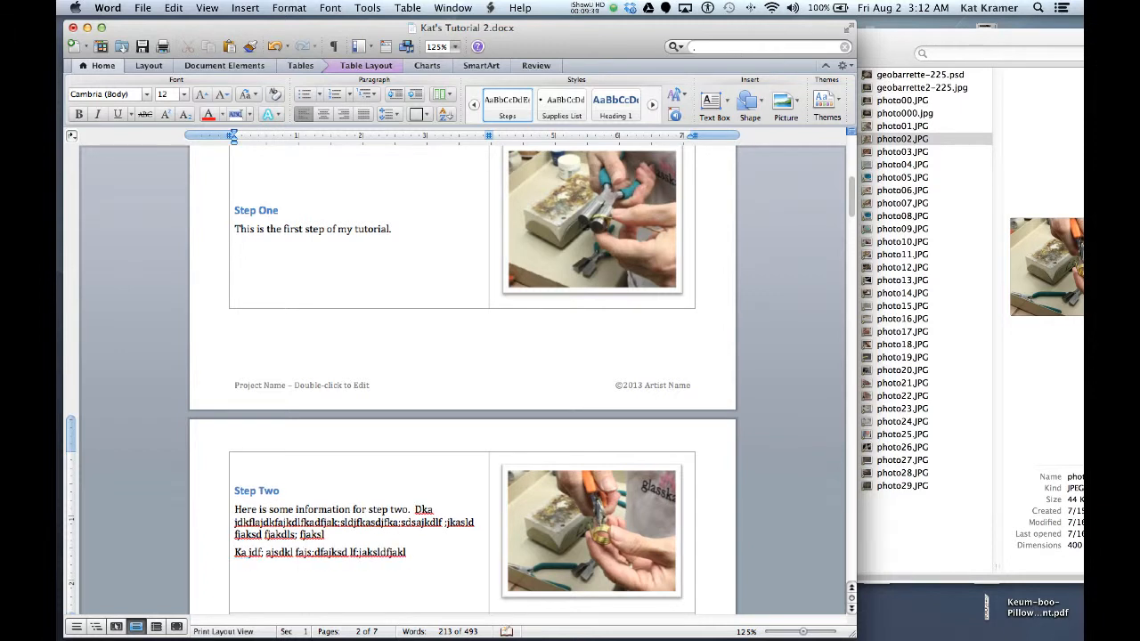
- Add a third filler paragraph starting "Kj ;akjd" to the Step Two instructions
type(" Kj ;akjd l;fjkal ;sdjkfalsjdkfl;a")
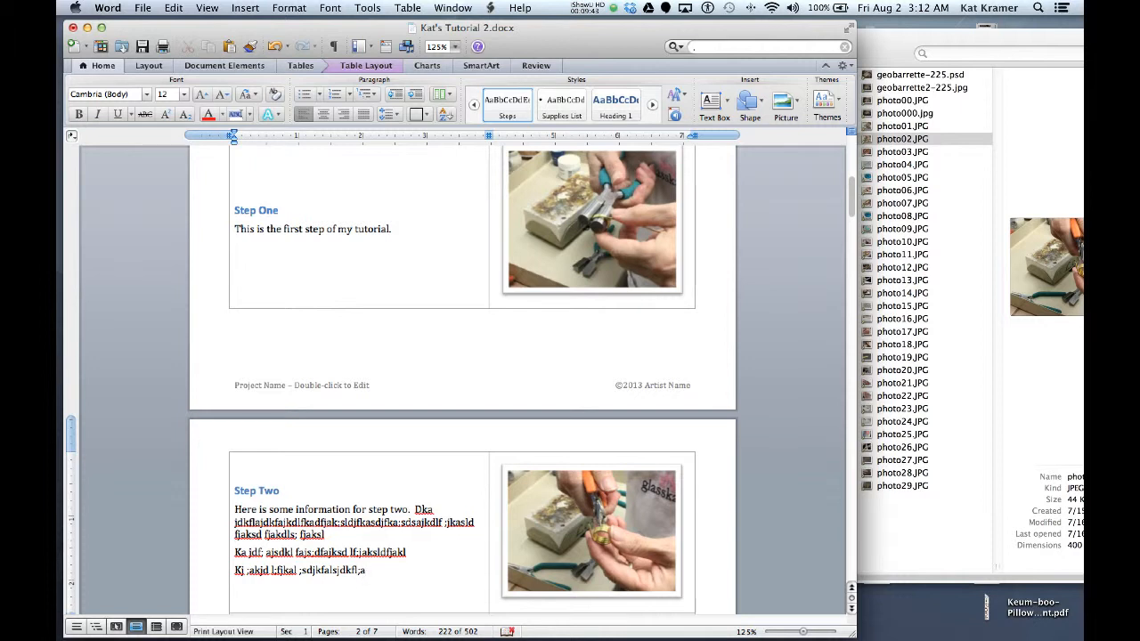
scroll(274, 432, "down", 3)
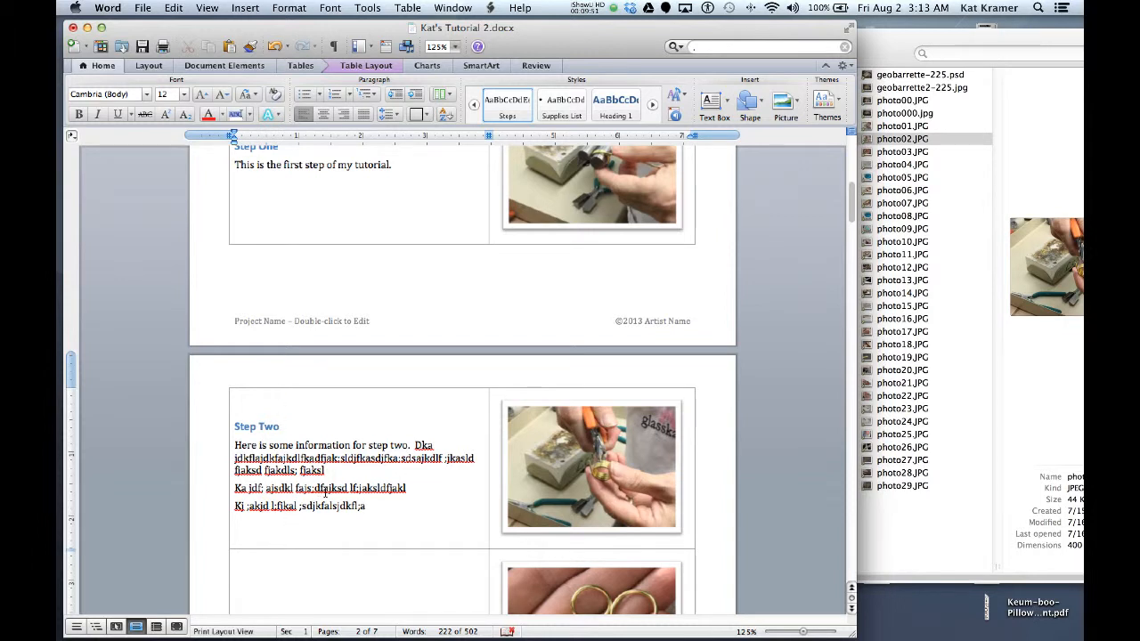
- Replace the project name placeholder in the footer with the tutorial's title: the maker's first name followed by "Geometric Barrette Tutorial"
scroll(327, 493, "up", 15)
scroll(327, 493, "down", 10)
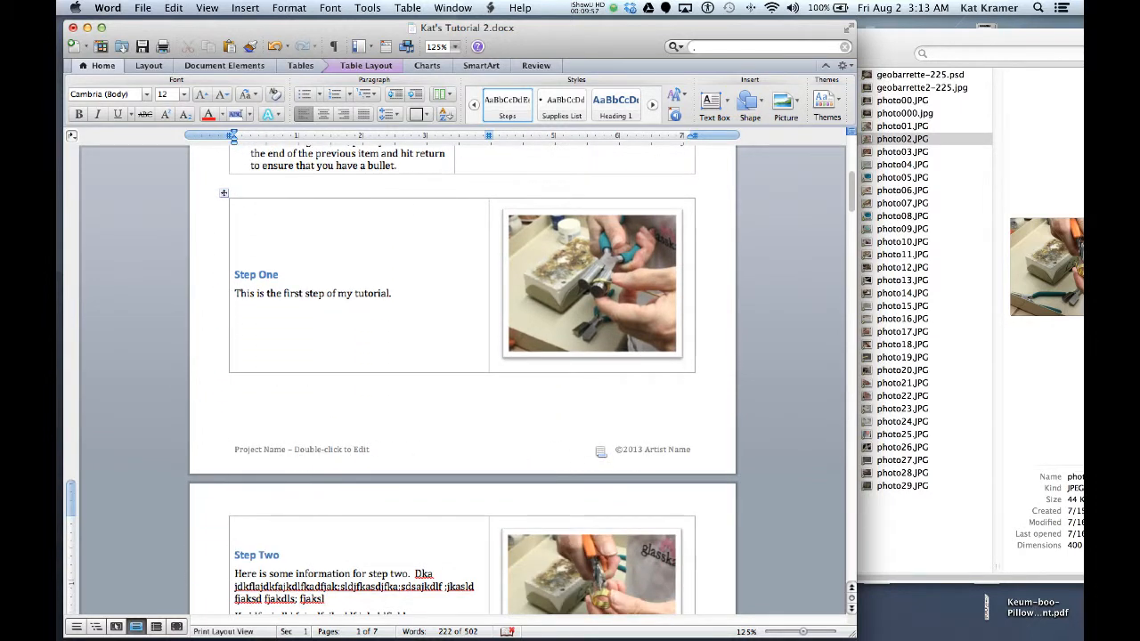
double_click(339, 449)
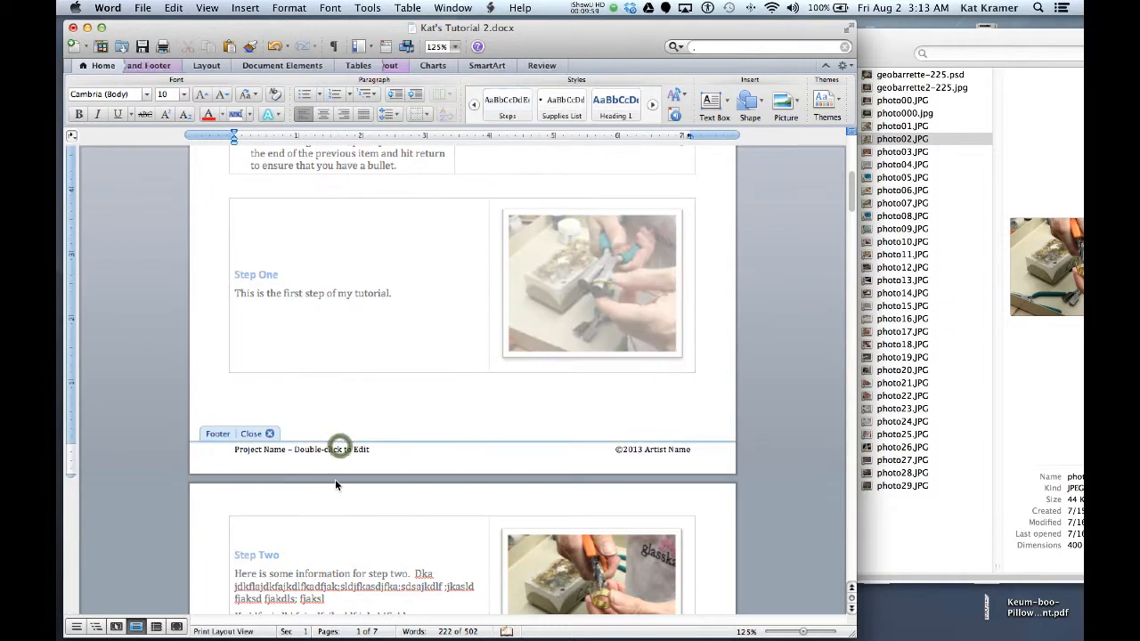
left_click_drag(384, 450, 235, 450)
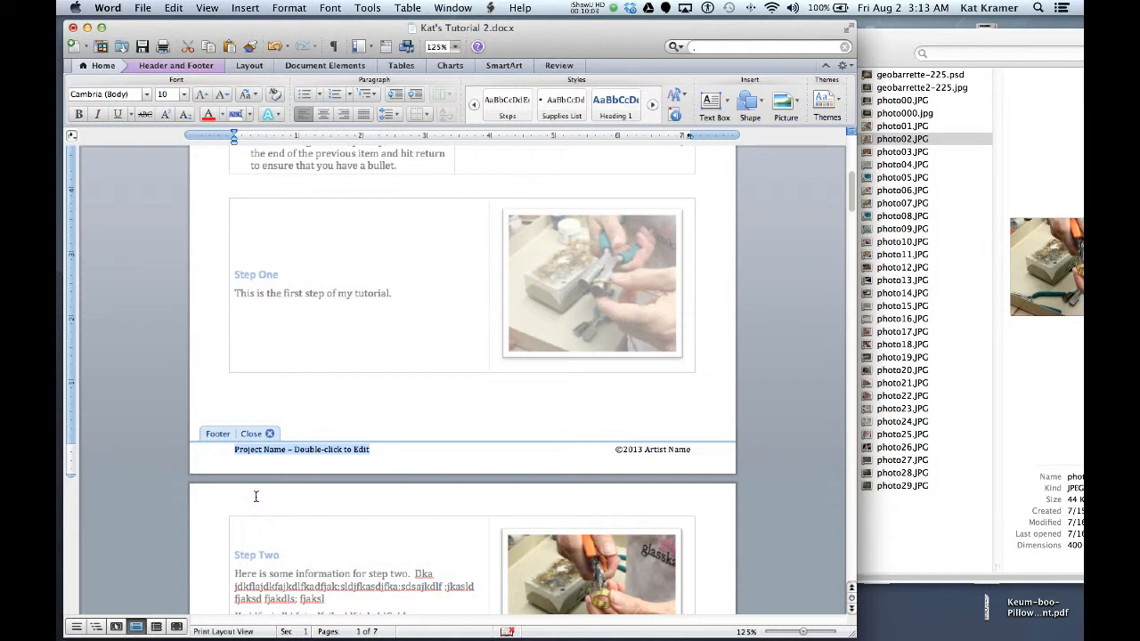
scroll(273, 455, "up", 10)
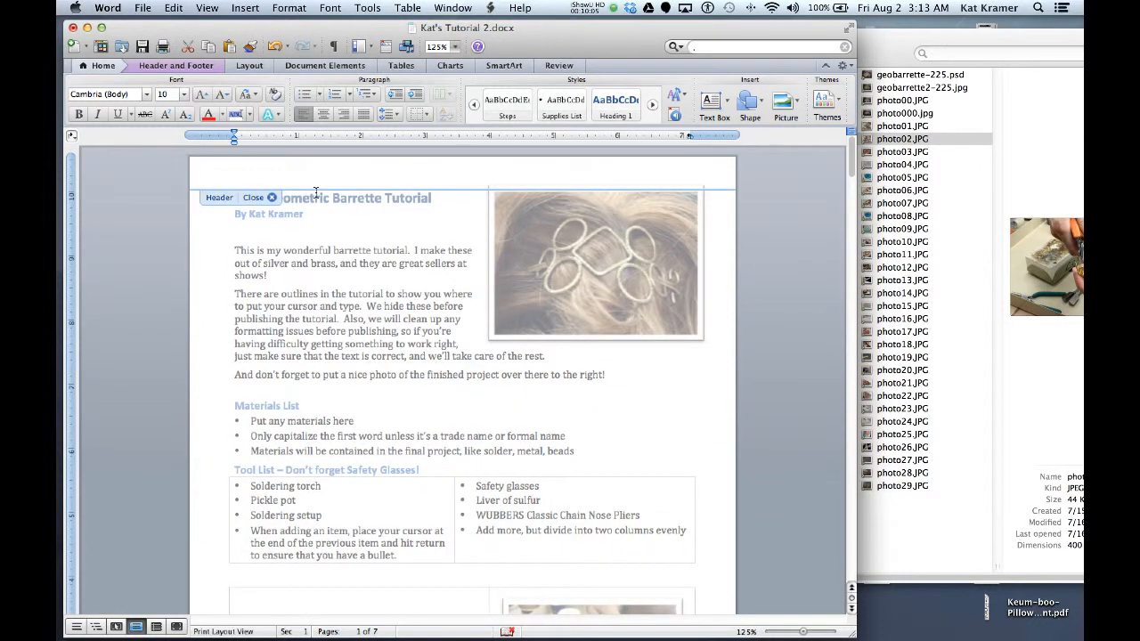
scroll(364, 204, "down", 8)
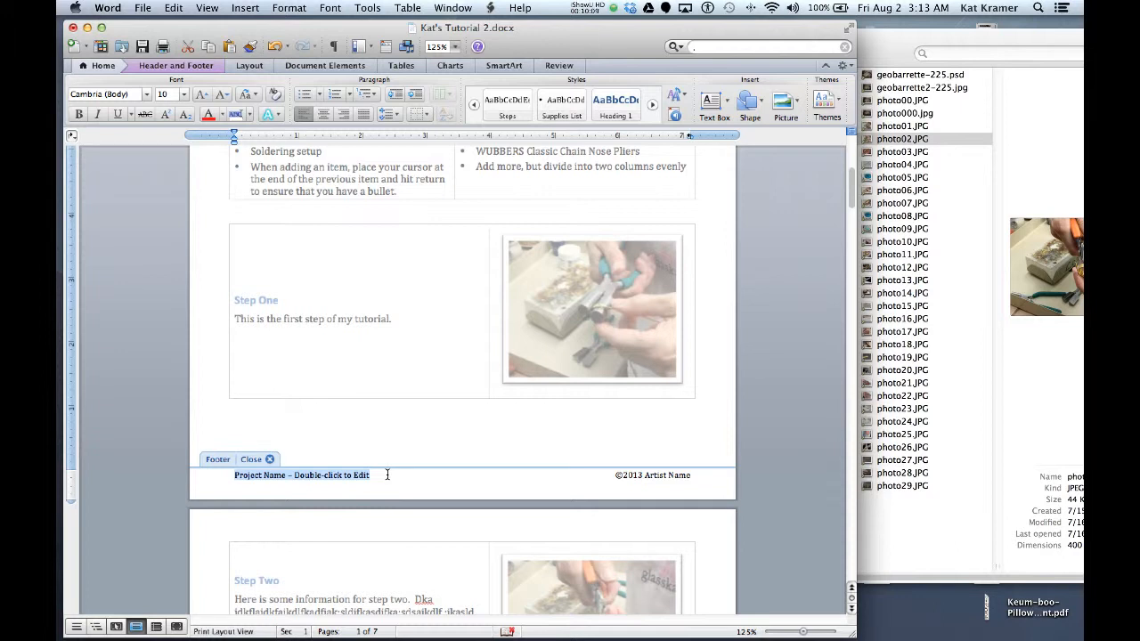
type("Kat's")
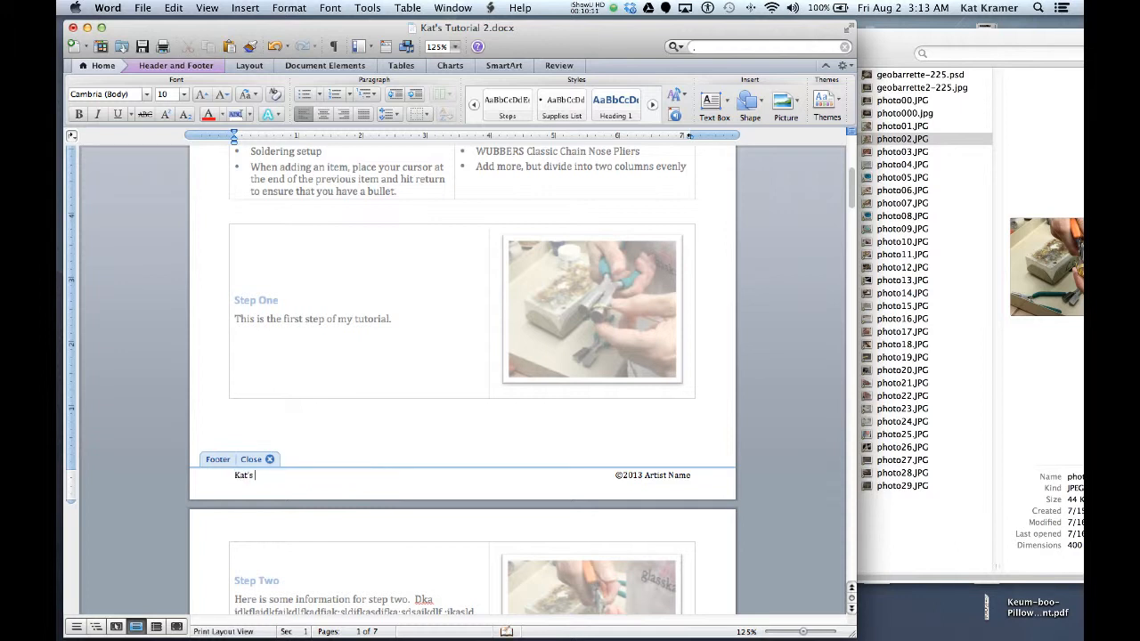
type(" Geometric Barrette Tutorial")
- Replace the artist name in the footer's 2013 copyright notice with the artist's full name plus "& Glasskatz", and finish editing the footer
left_click(646, 475)
type("Kat Kramer")
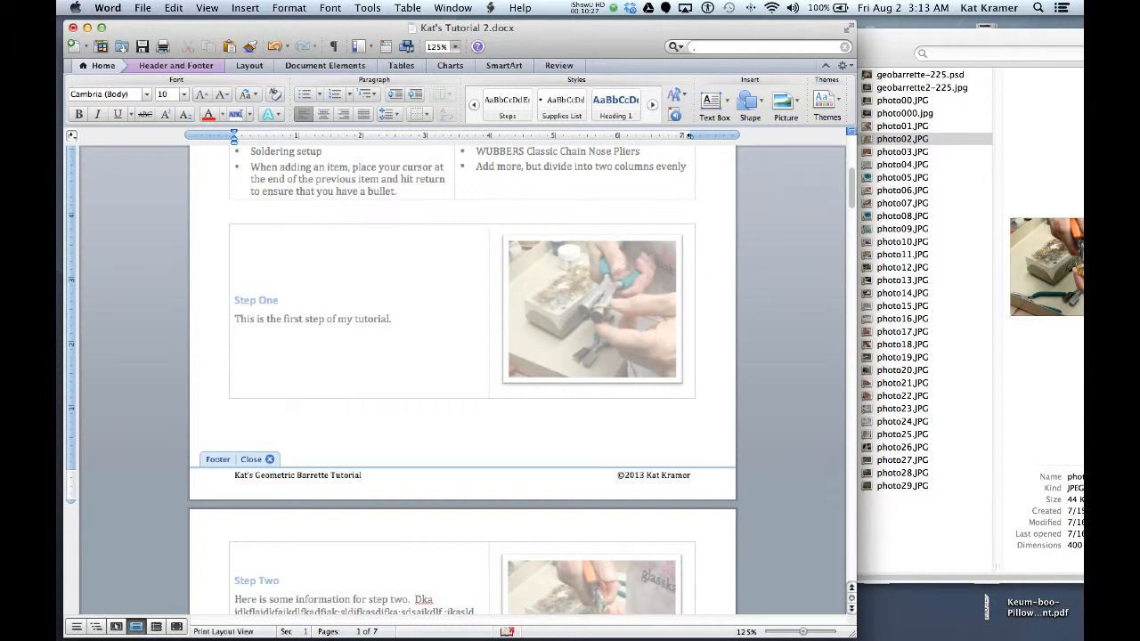
type(" & Glasskatz")
left_click(269, 460)
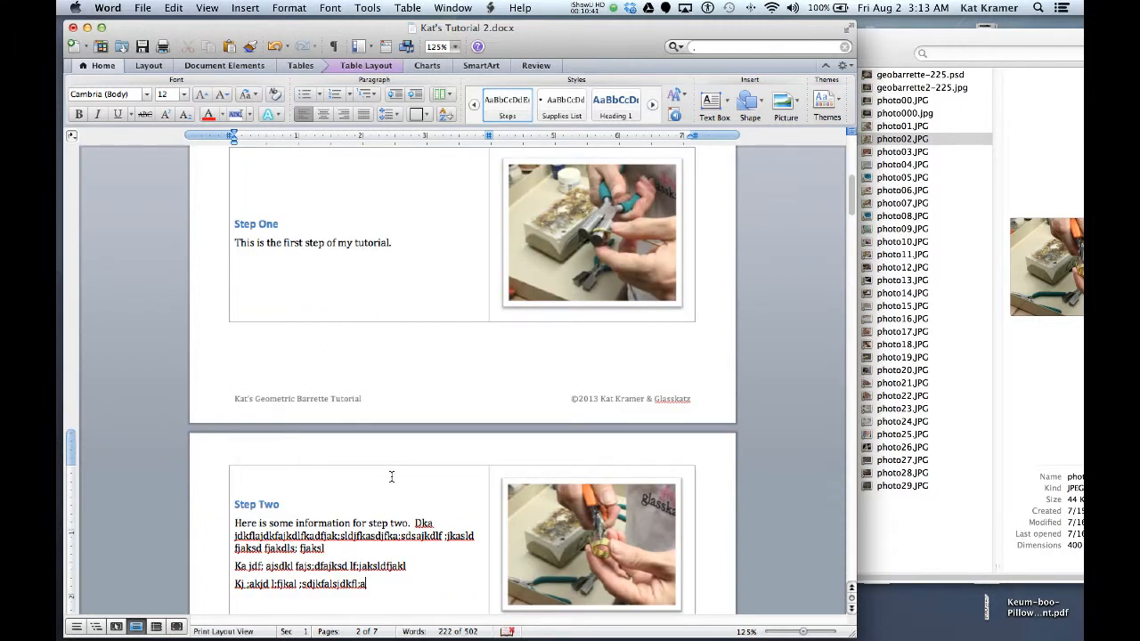
- Check which paragraph style the introduction paragraphs on the first page use
scroll(391, 477, "up", 10)
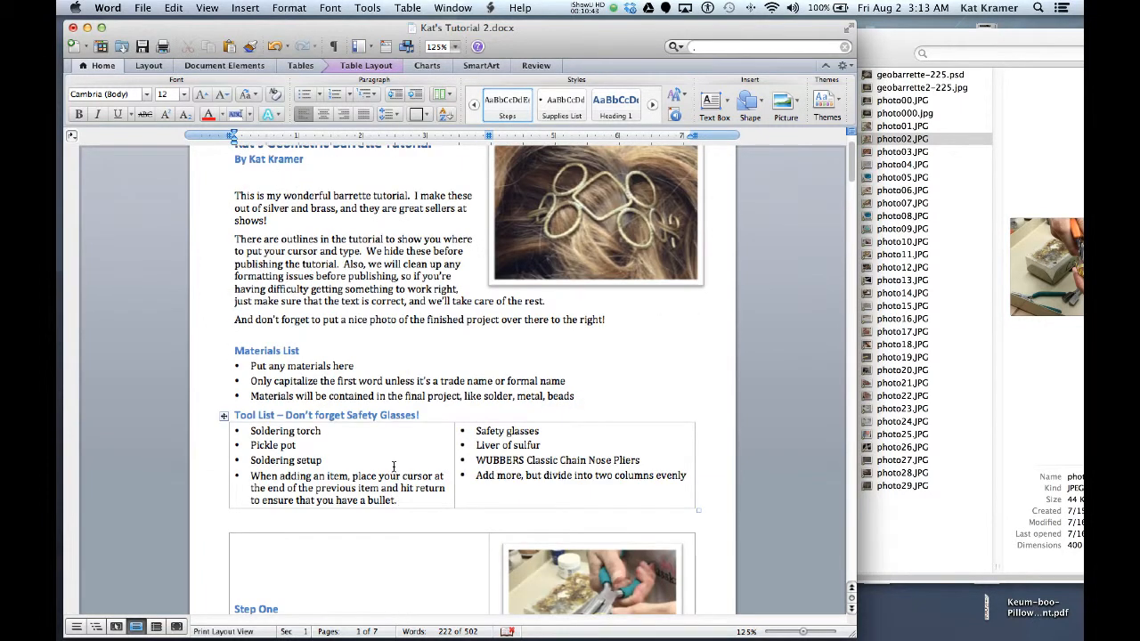
scroll(420, 472, "up", 2)
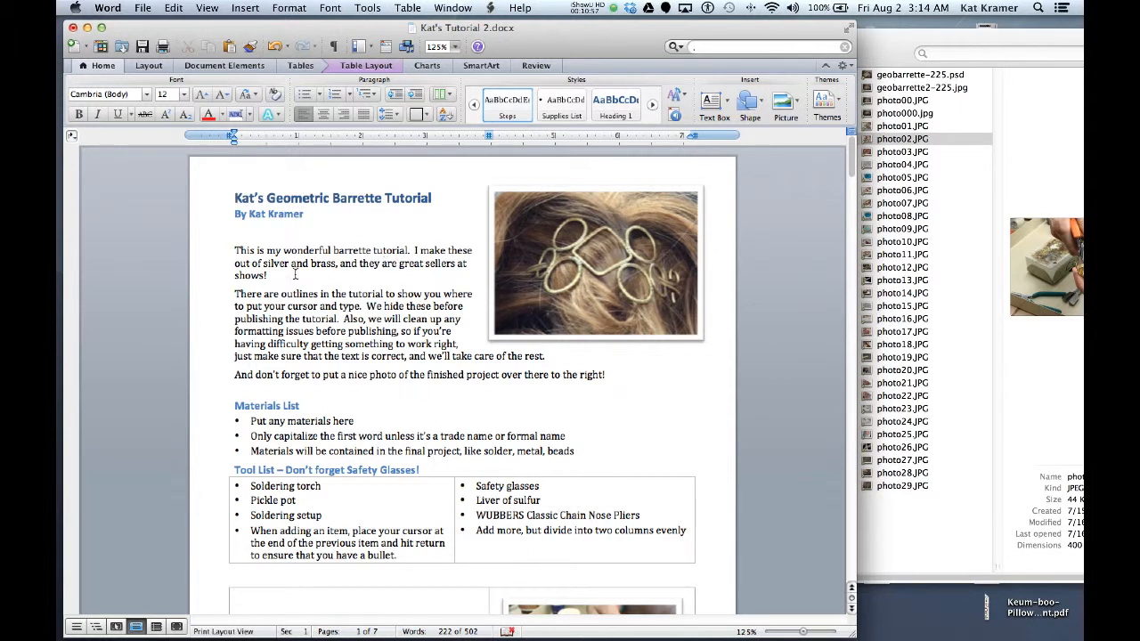
left_click(324, 306)
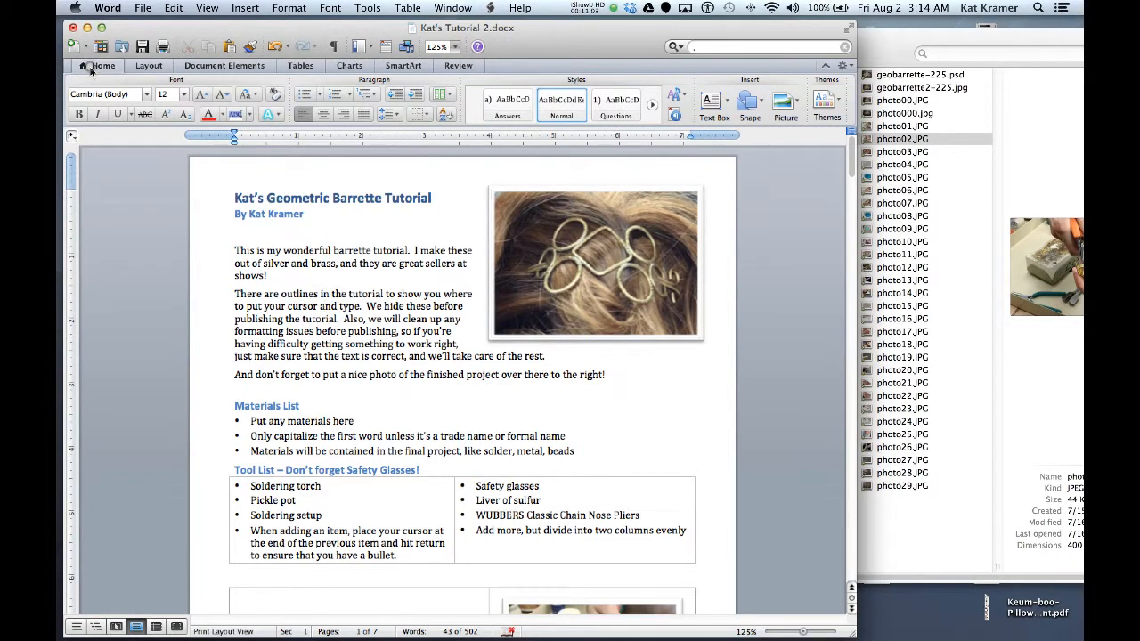
left_click(90, 71)
left_click(103, 68)
left_click(303, 310)
left_click(325, 262)
left_click(379, 256)
left_click(378, 321)
- Check which styles are applied to the title, byline, section headings, material and tool list items, and Step One text
left_click(341, 196)
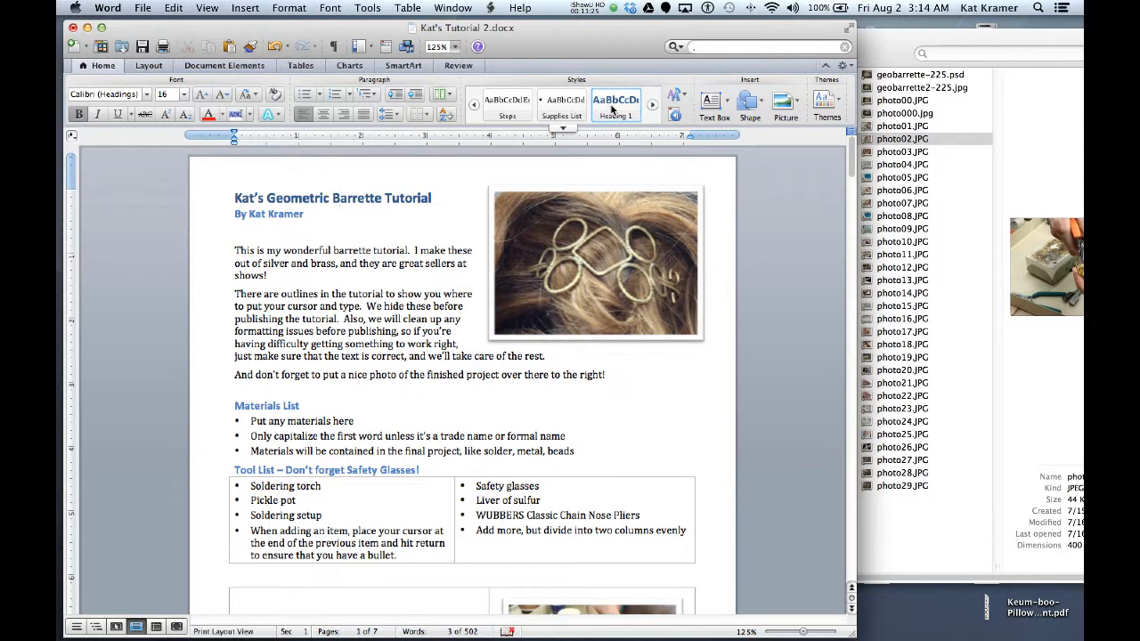
left_click(285, 213)
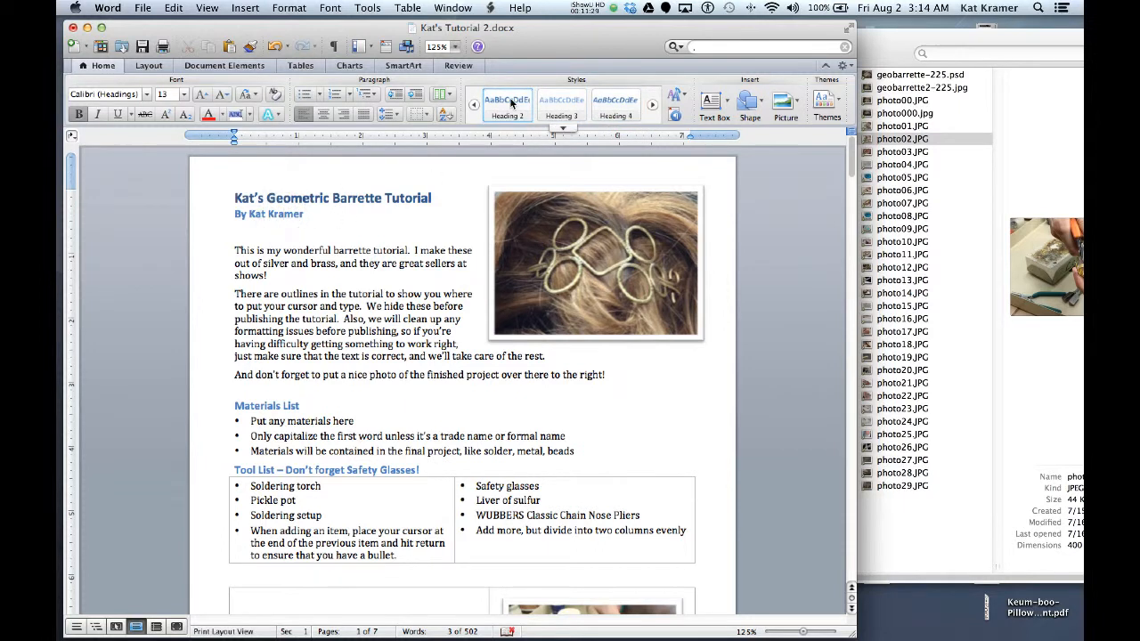
left_click(274, 407)
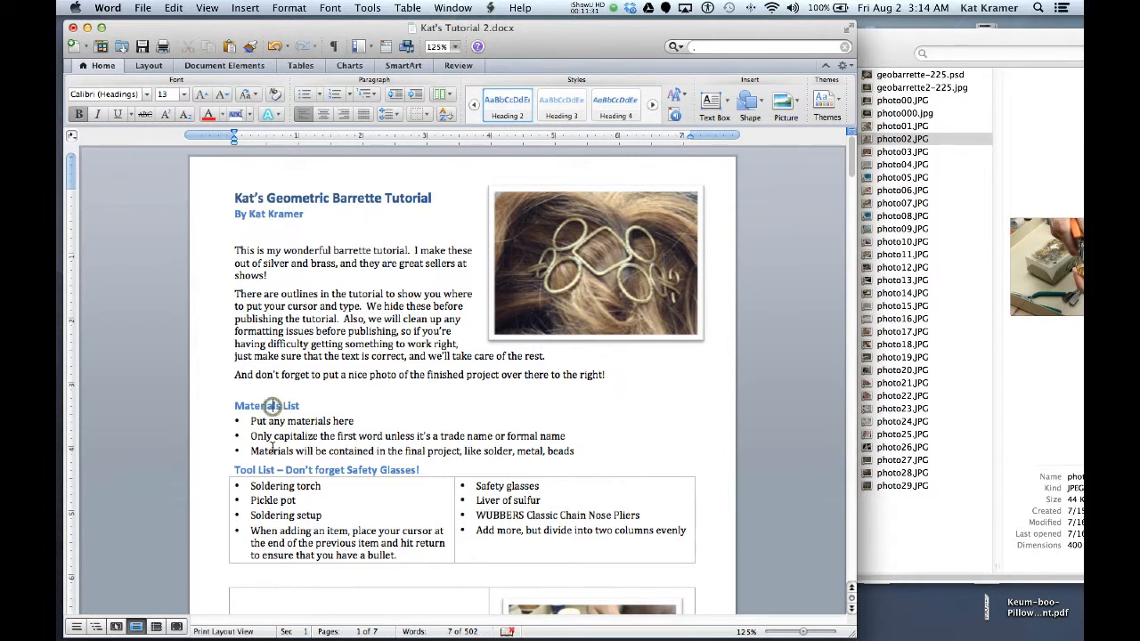
left_click(270, 471)
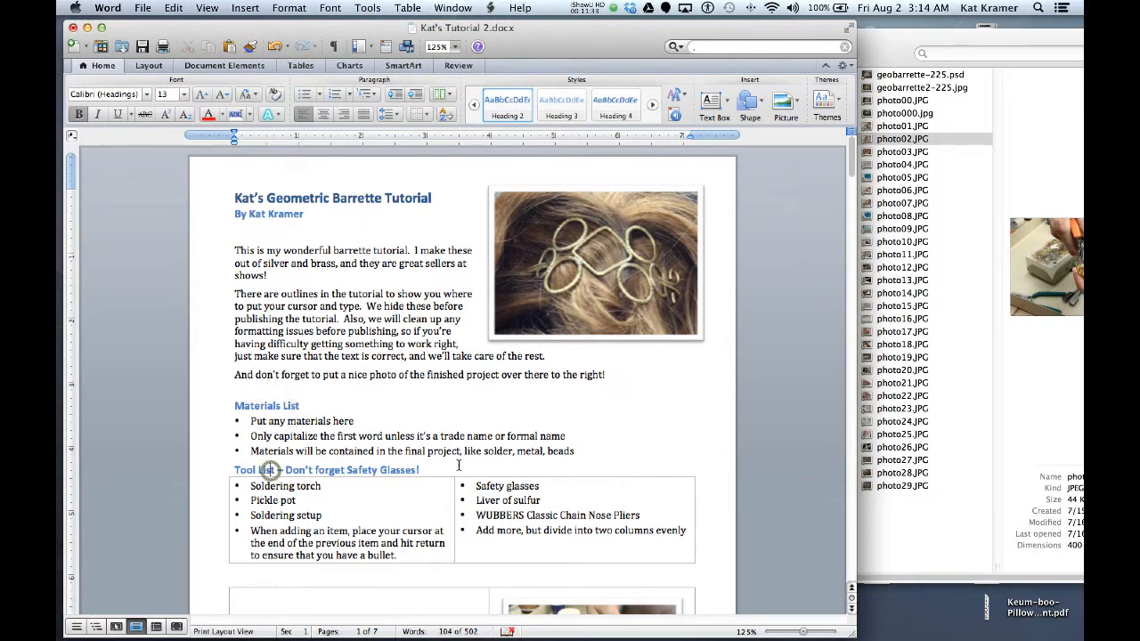
scroll(459, 465, "down", 2)
scroll(459, 465, "down", 3)
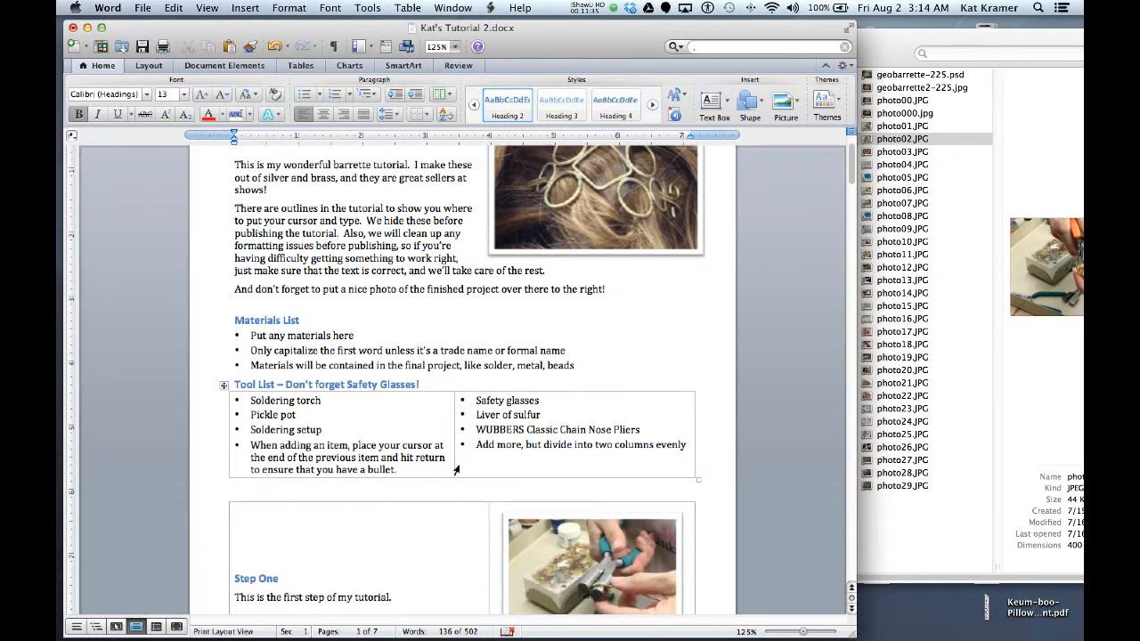
left_click(396, 350)
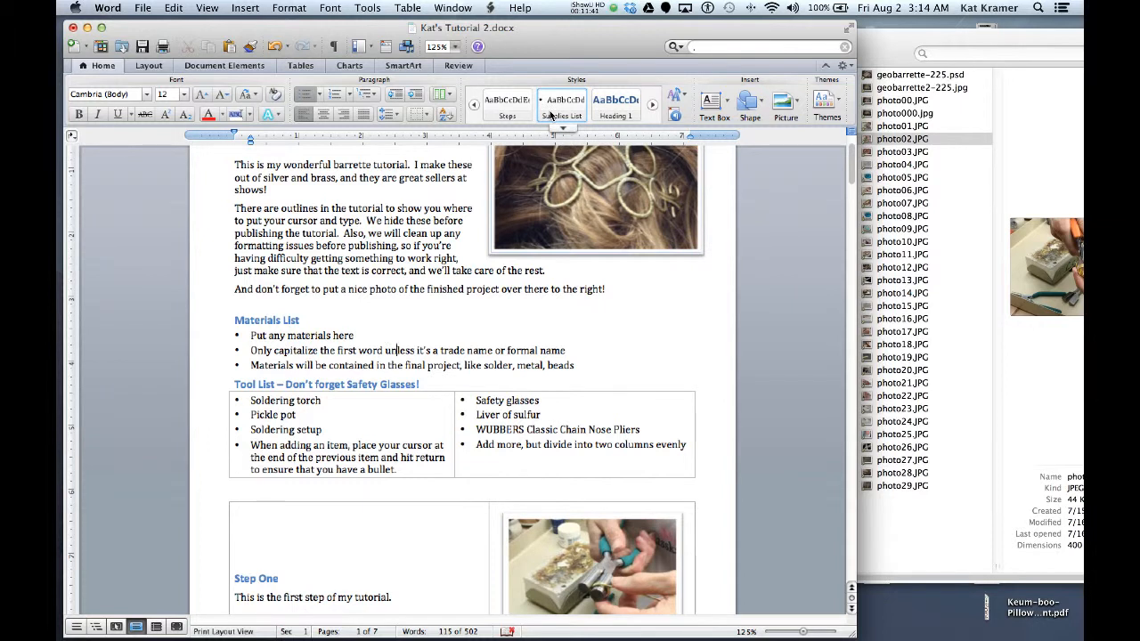
left_click(282, 415)
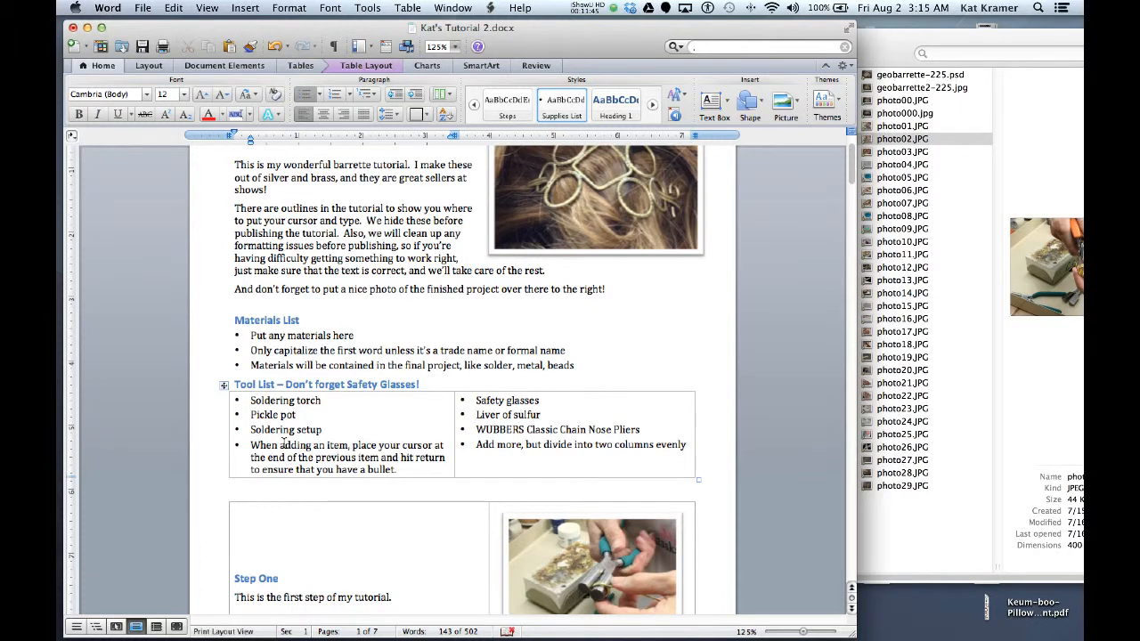
scroll(283, 444, "down", 3)
left_click(262, 449)
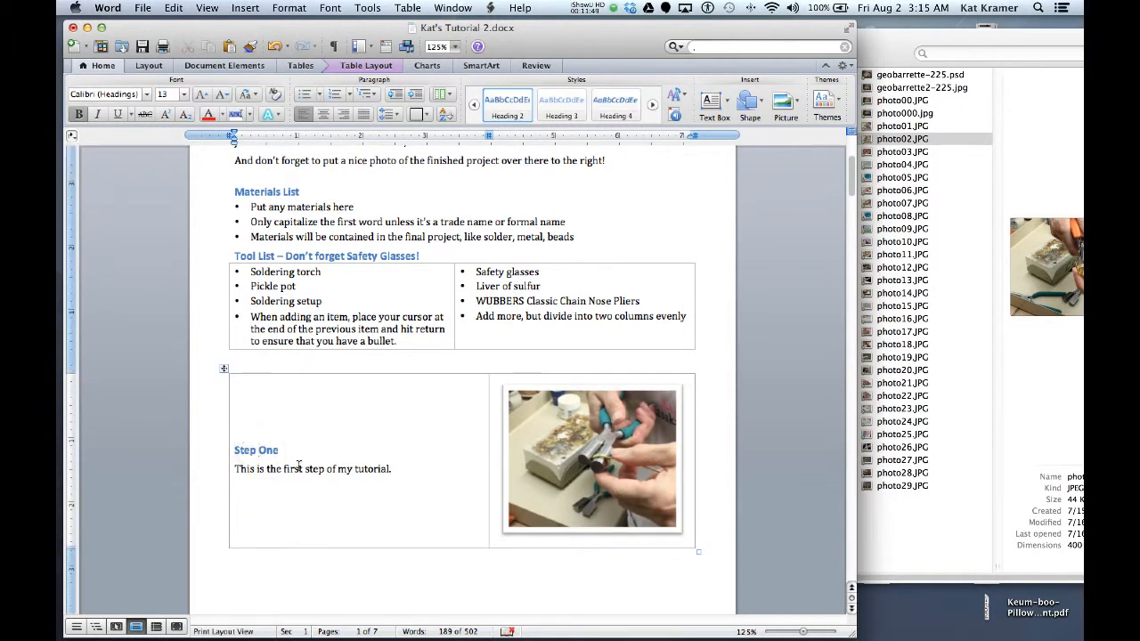
left_click(297, 469)
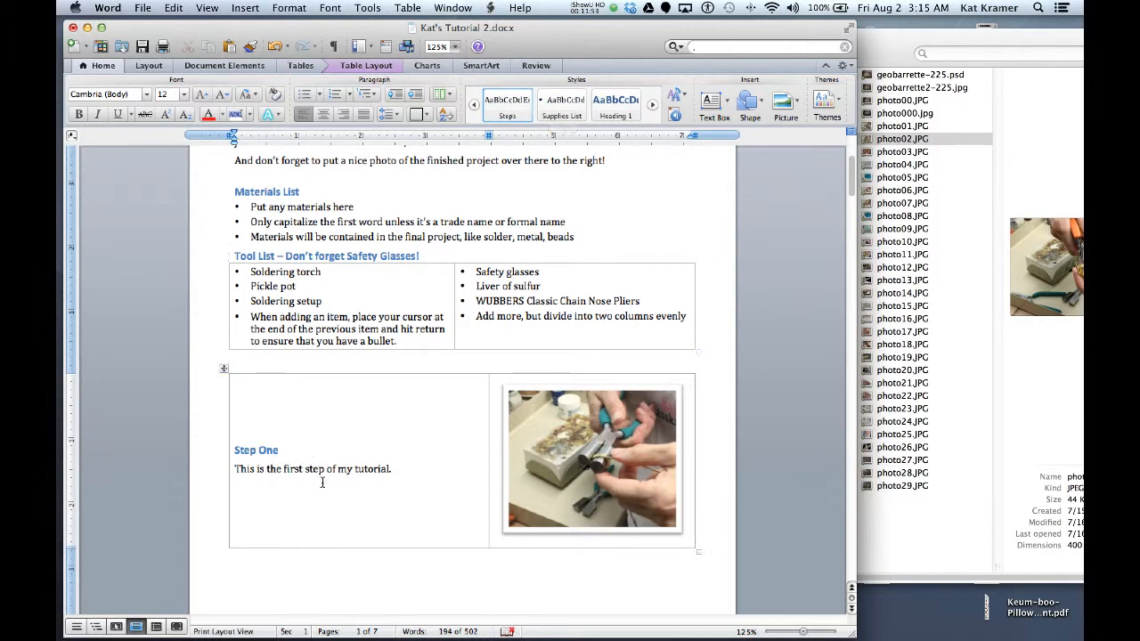
- Apply the Steps style to the items in the tool list's first column, and restore them with the Supplies List style
scroll(336, 494, "up", 3)
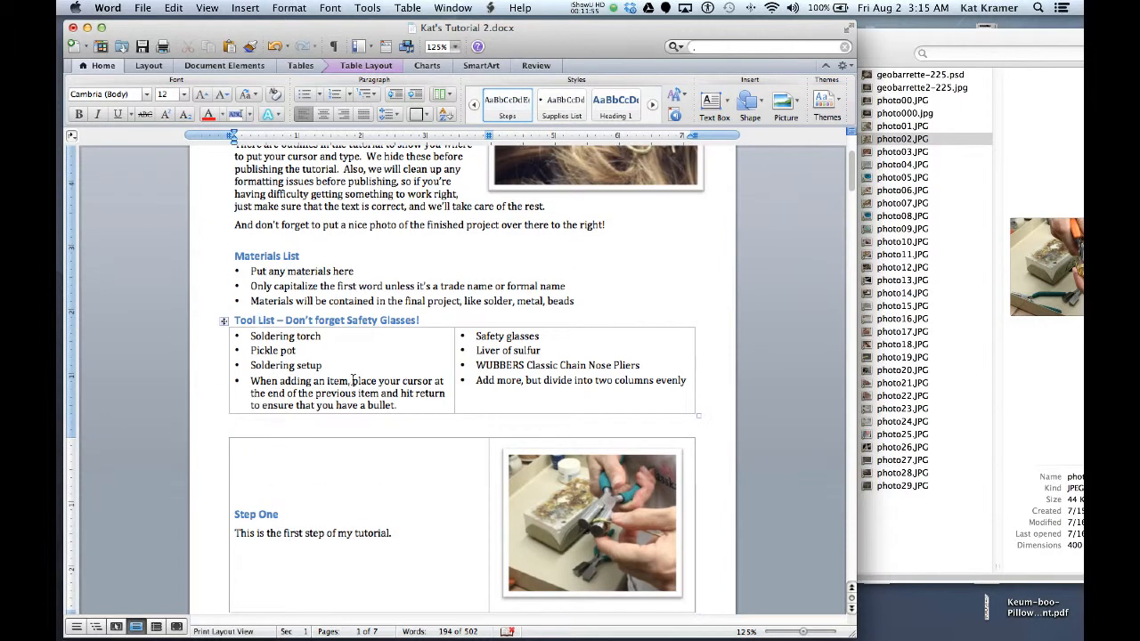
left_click_drag(421, 405, 265, 336)
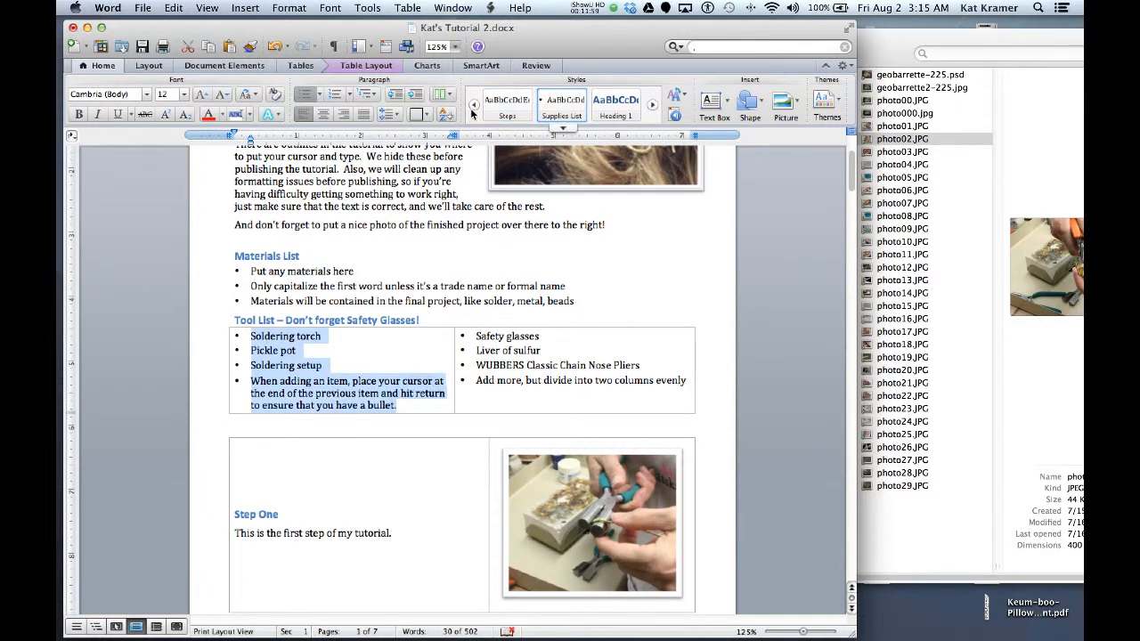
left_click(506, 105)
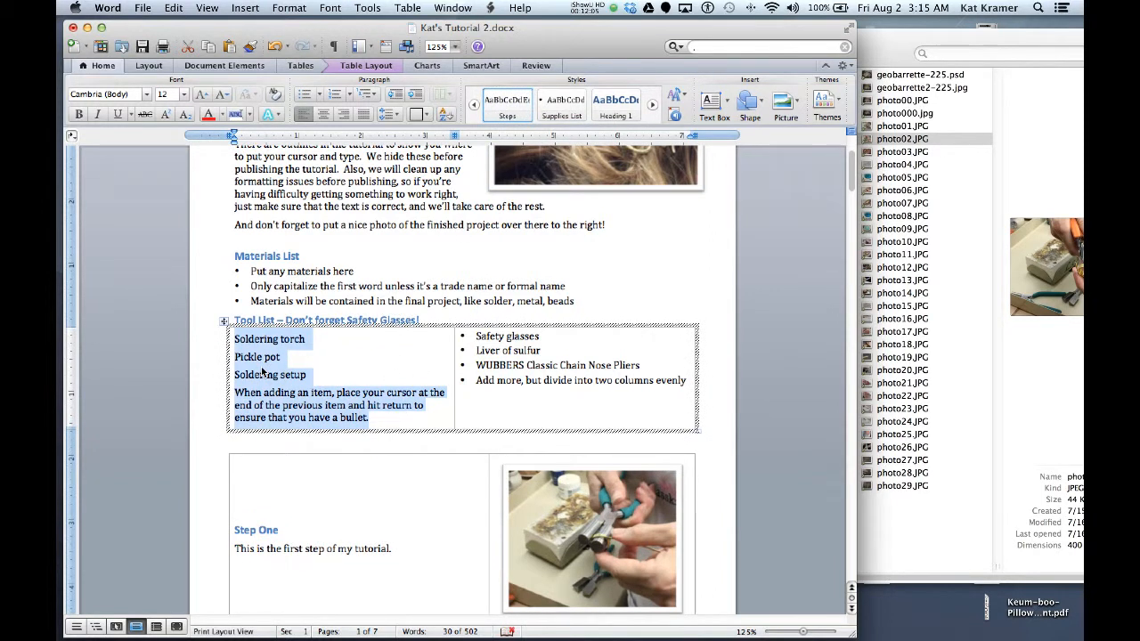
left_click(562, 110)
left_click(335, 392)
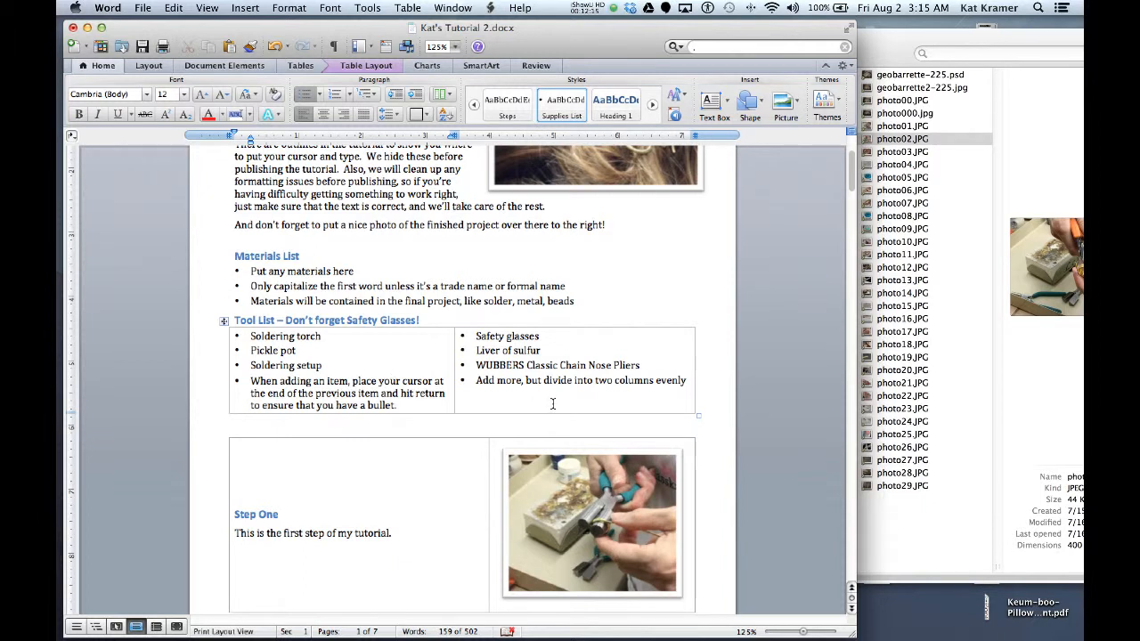
- Set the font of the paragraph under Step One to Arial, and restore its formatting by reapplying the Steps style
scroll(437, 381, "down", 5)
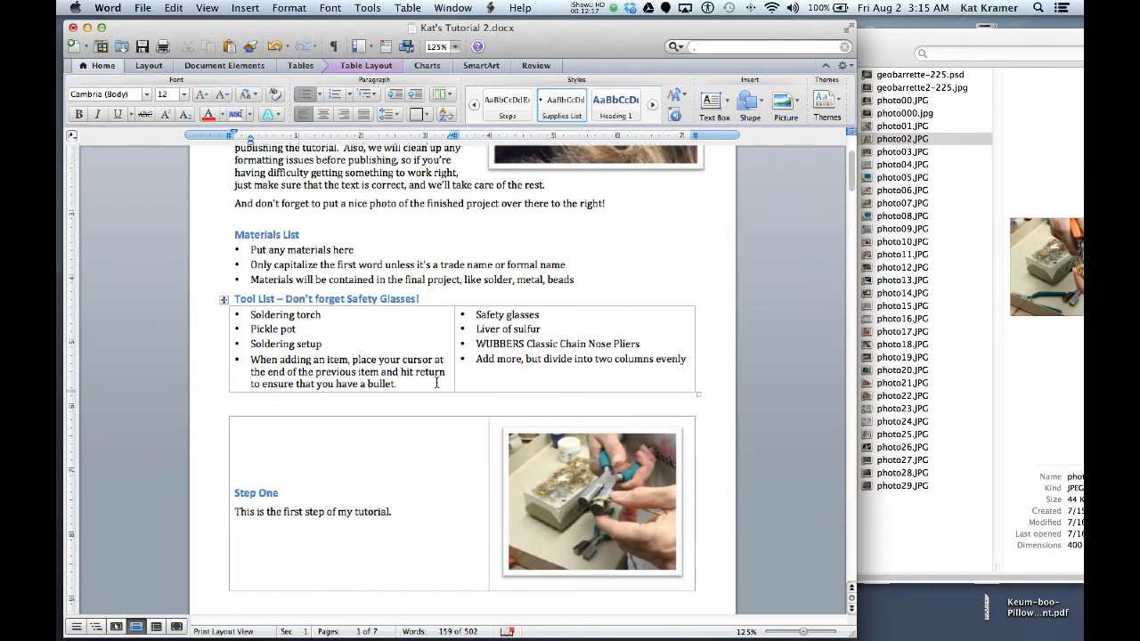
scroll(436, 382, "down", 1)
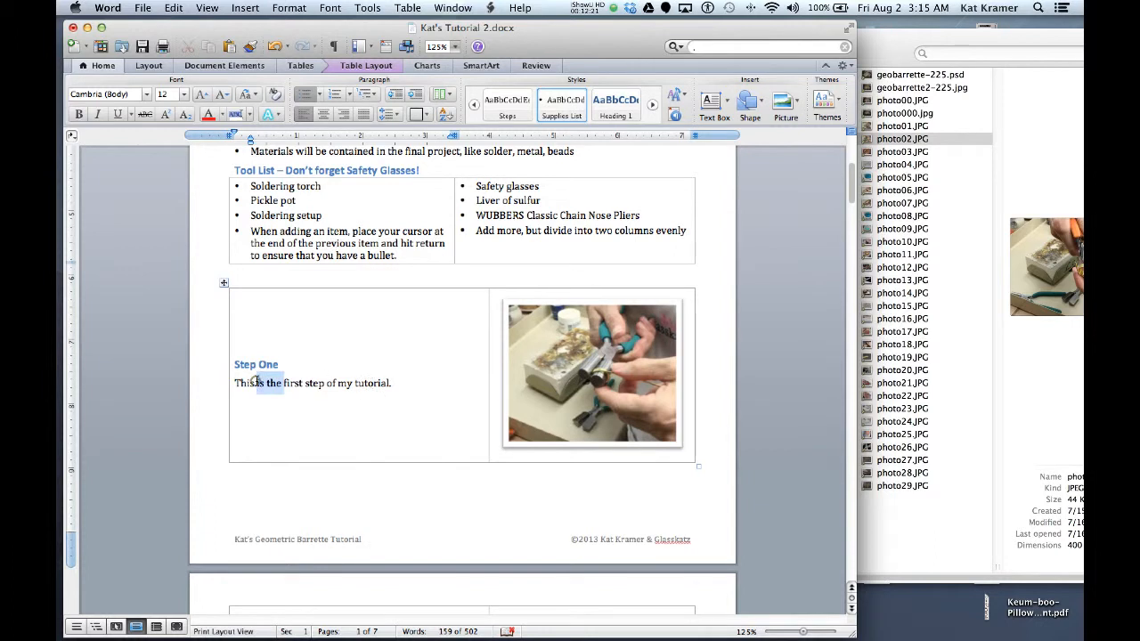
left_click_drag(235, 364, 264, 383)
left_click_drag(386, 383, 234, 383)
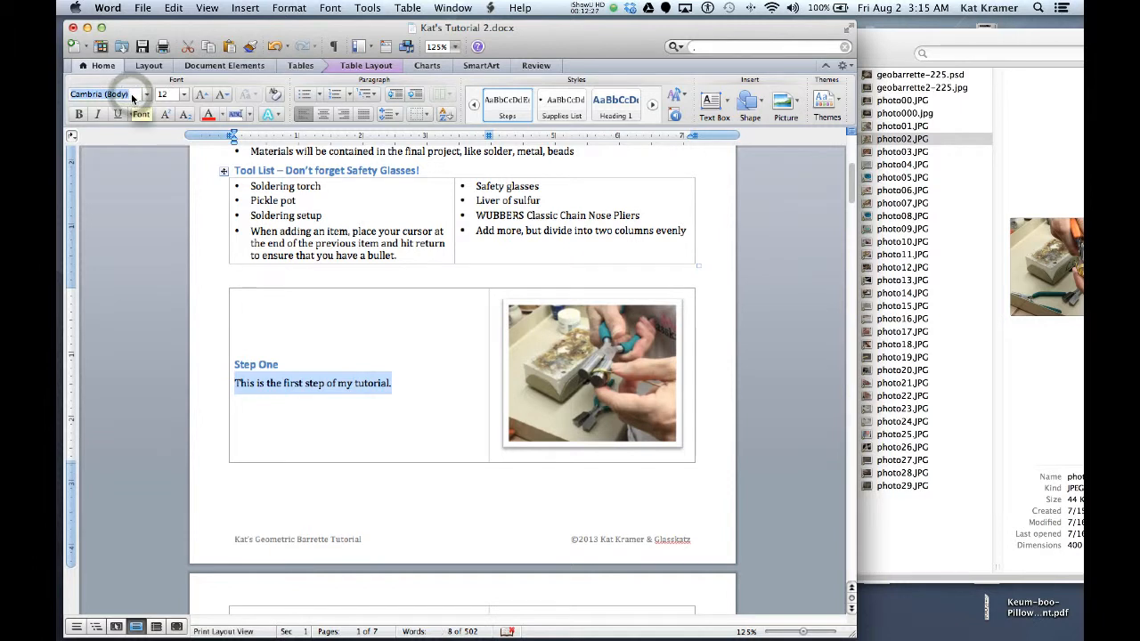
type("Arial")
key("Return")
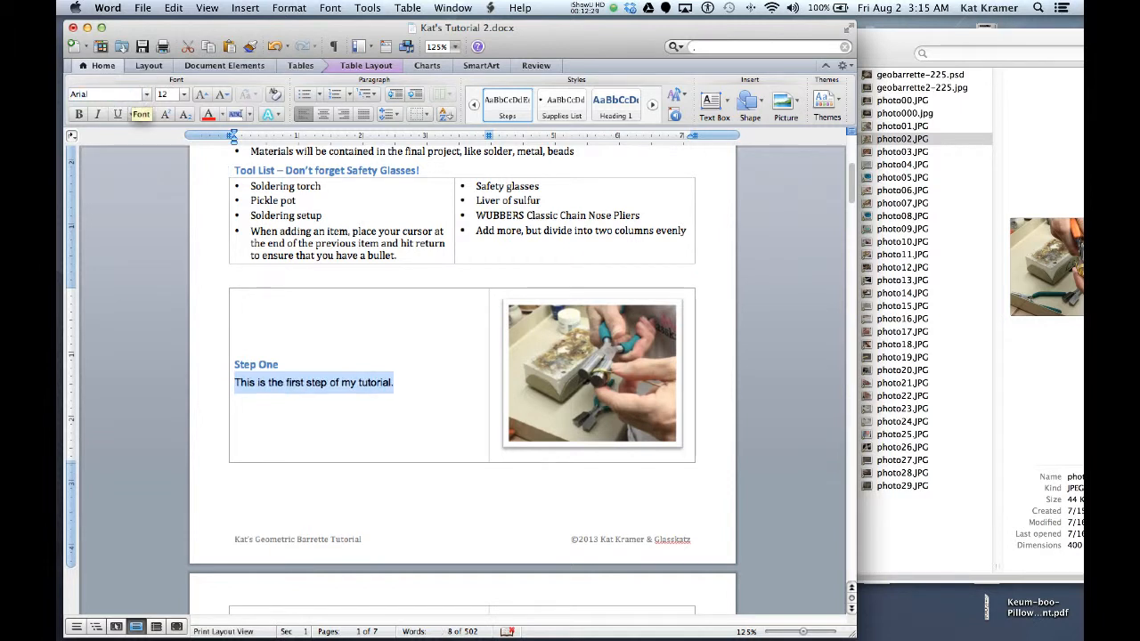
left_click(394, 441)
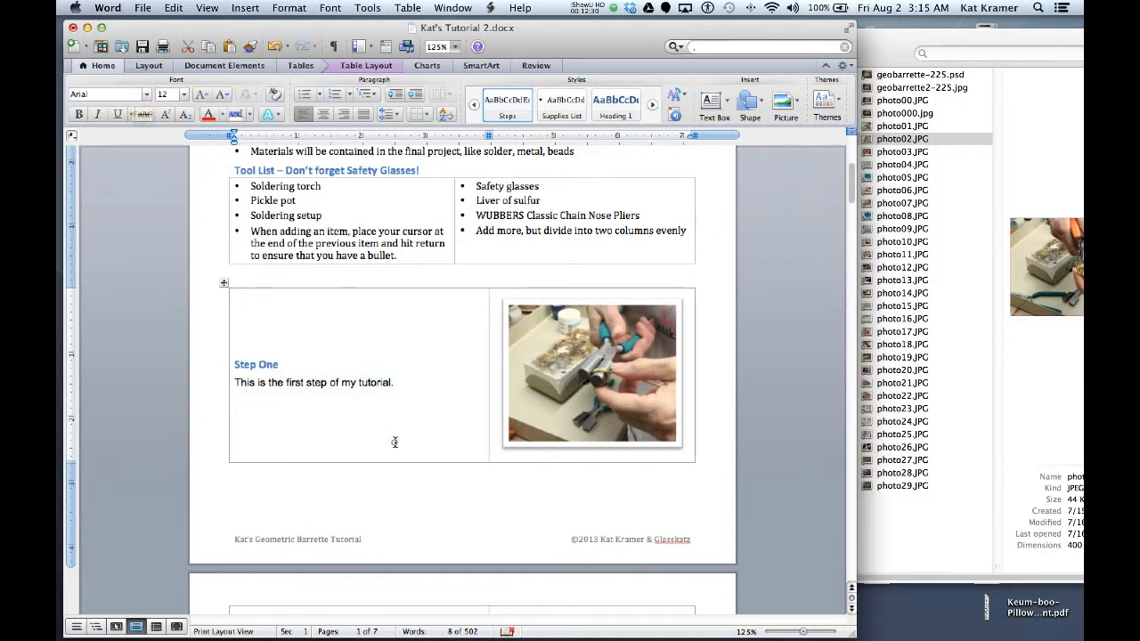
left_click(294, 382)
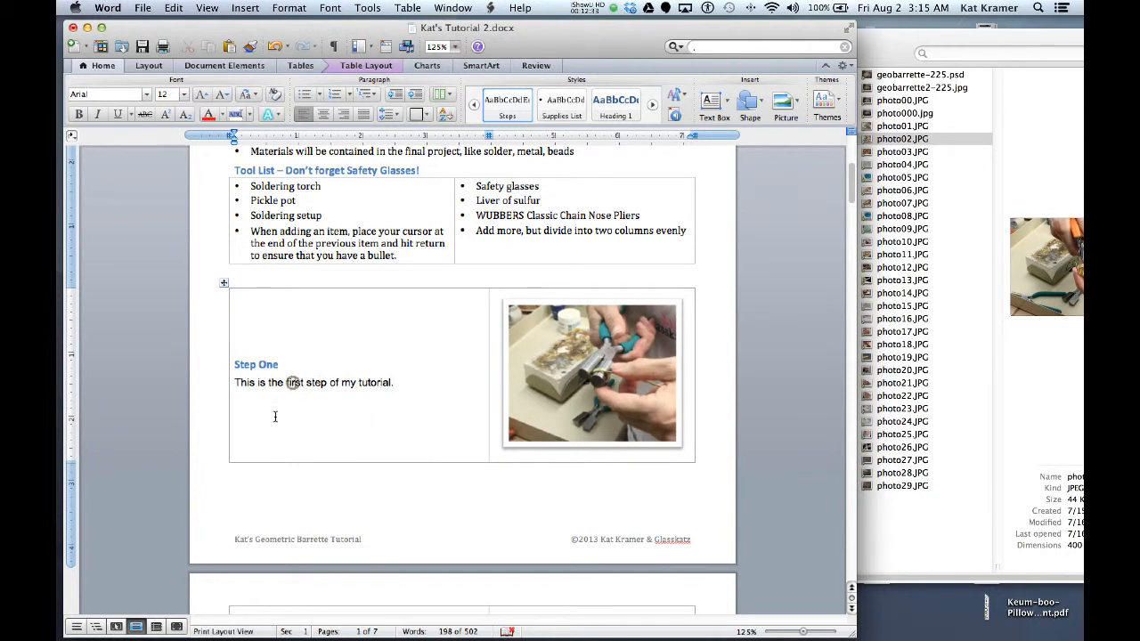
left_click(509, 107)
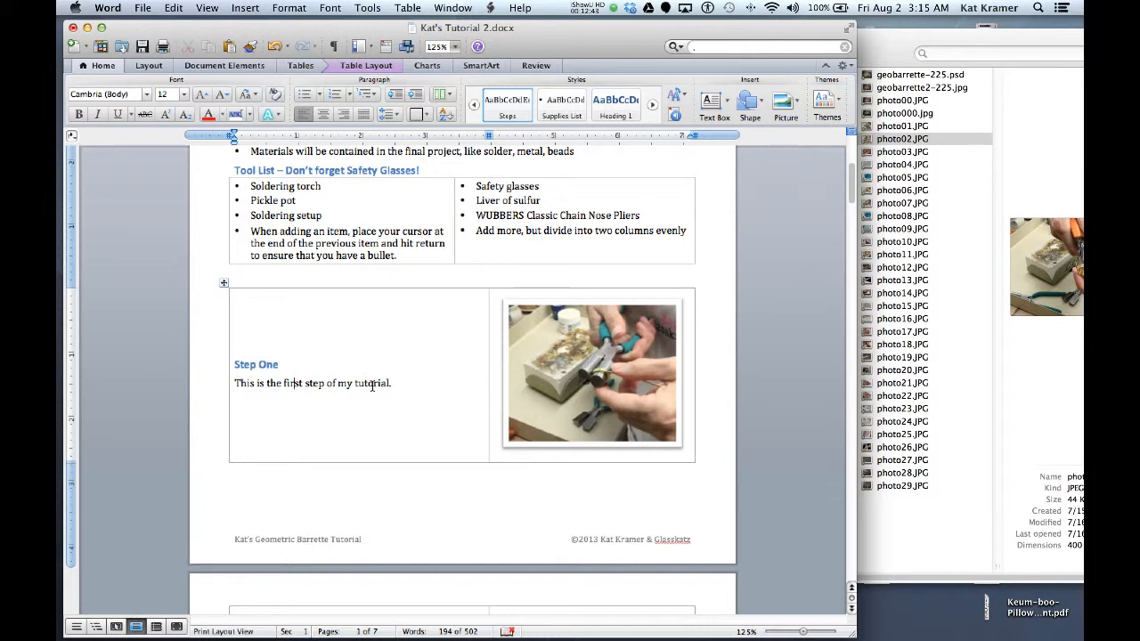
- Examine the remaining rows of the step table, including the Creating More Rows and Deleting Rows instructions
scroll(372, 386, "down", 15)
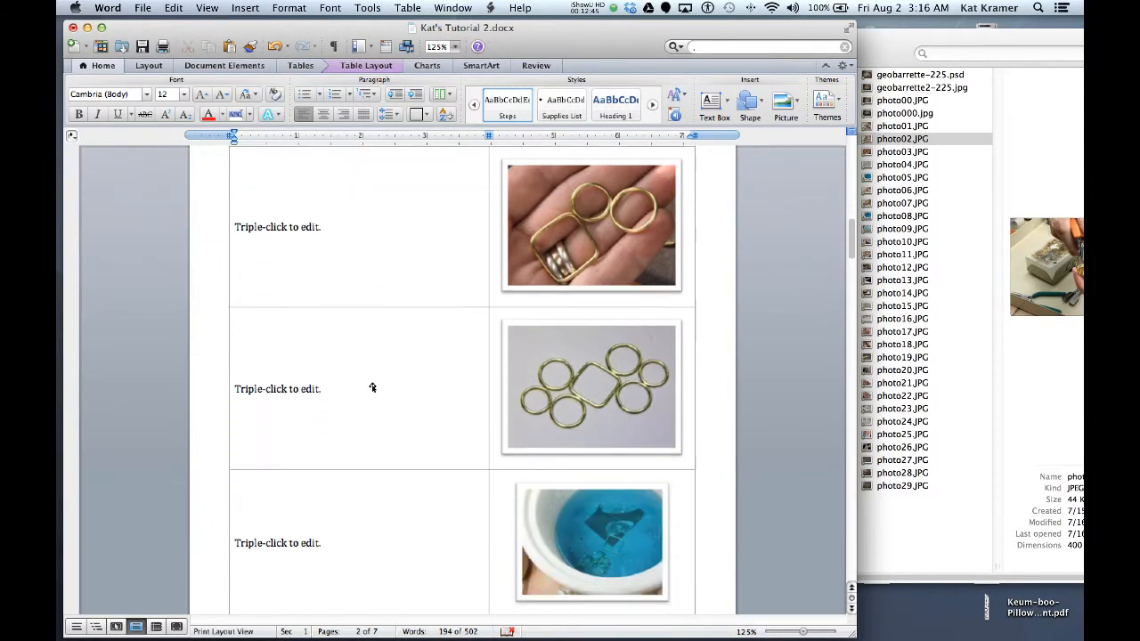
scroll(373, 388, "down", 5)
scroll(427, 416, "up", 3)
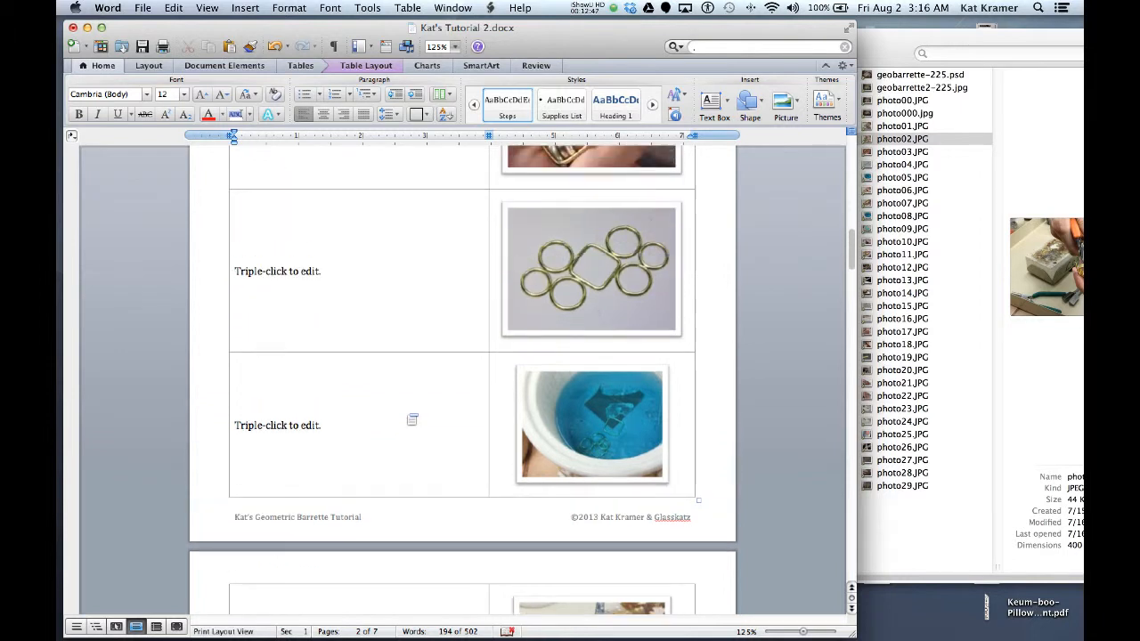
scroll(410, 416, "up", 4)
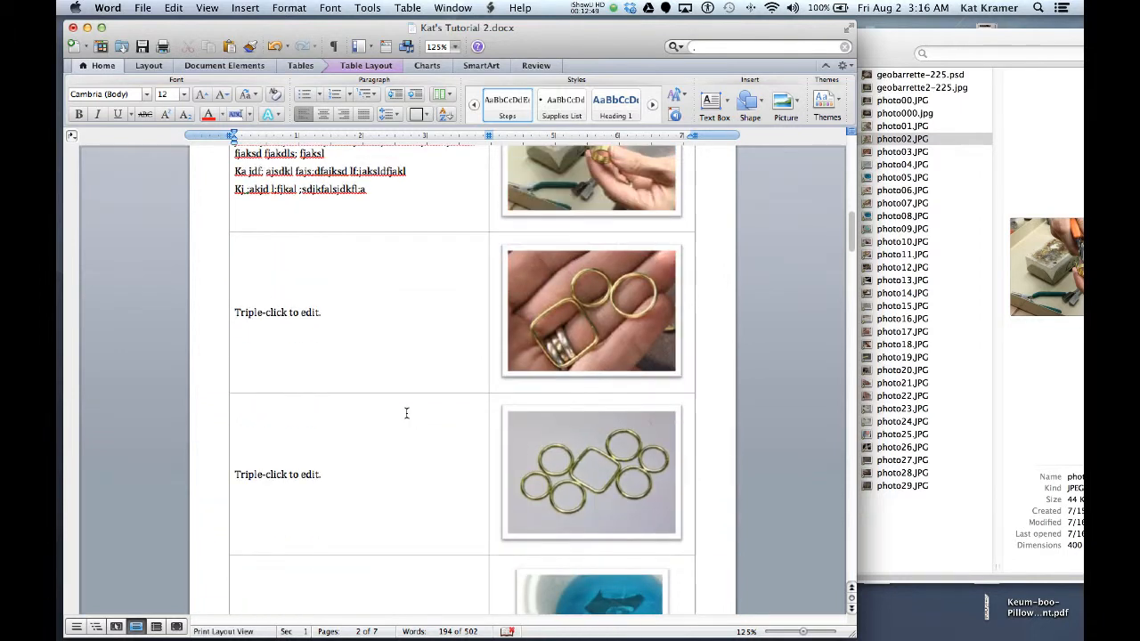
scroll(406, 413, "down", 20)
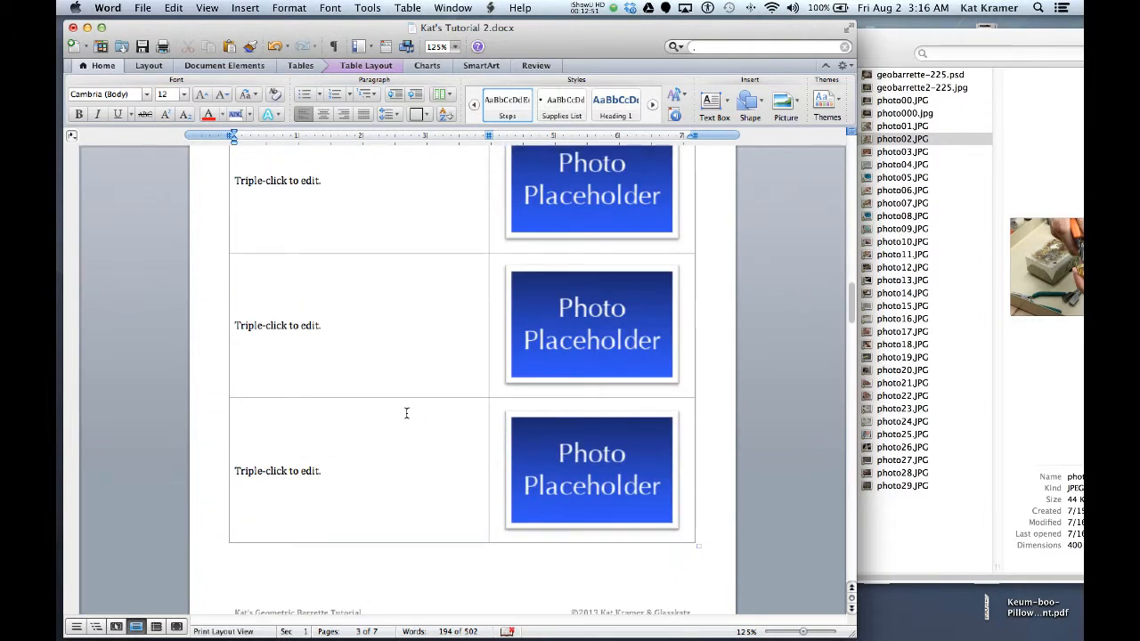
scroll(407, 413, "down", 3)
scroll(404, 413, "up", 20)
scroll(389, 398, "down", 20)
scroll(389, 398, "down", 20)
scroll(388, 398, "down", 2)
scroll(388, 398, "up", 5)
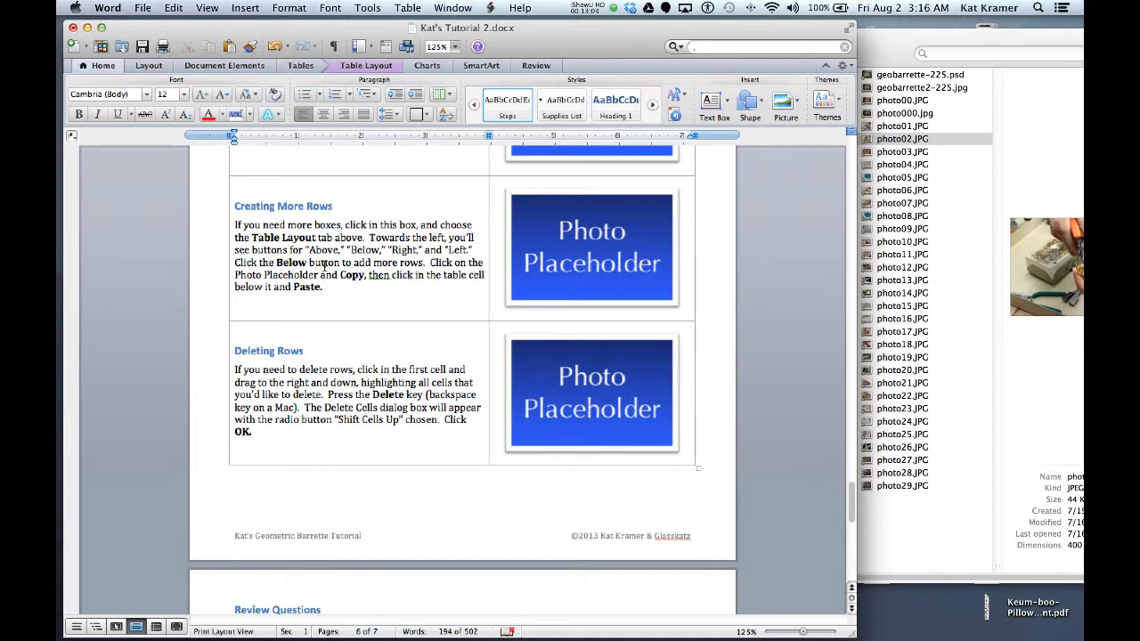
scroll(323, 264, "up", 5)
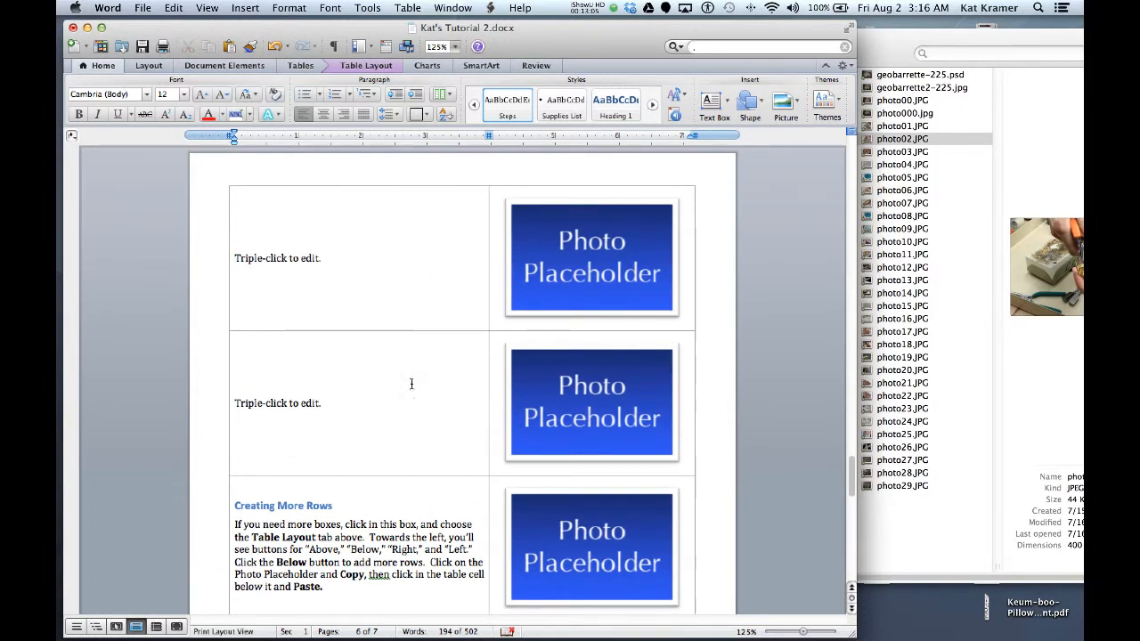